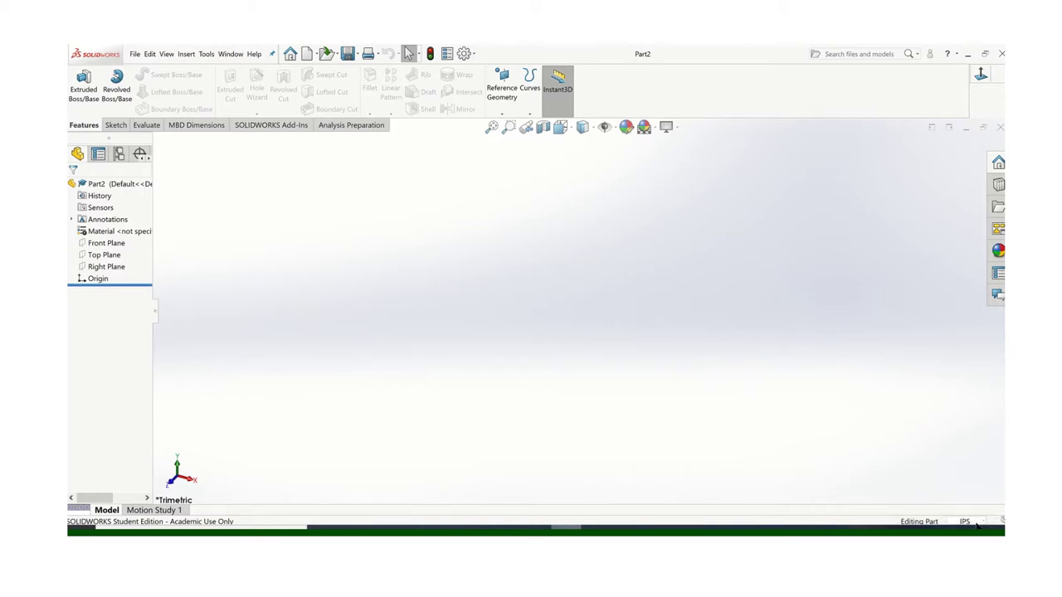
# Sketch a circle at the origin on the Front Plane and dimension it to 10 in diameter.
pyautogui.click(114, 125)
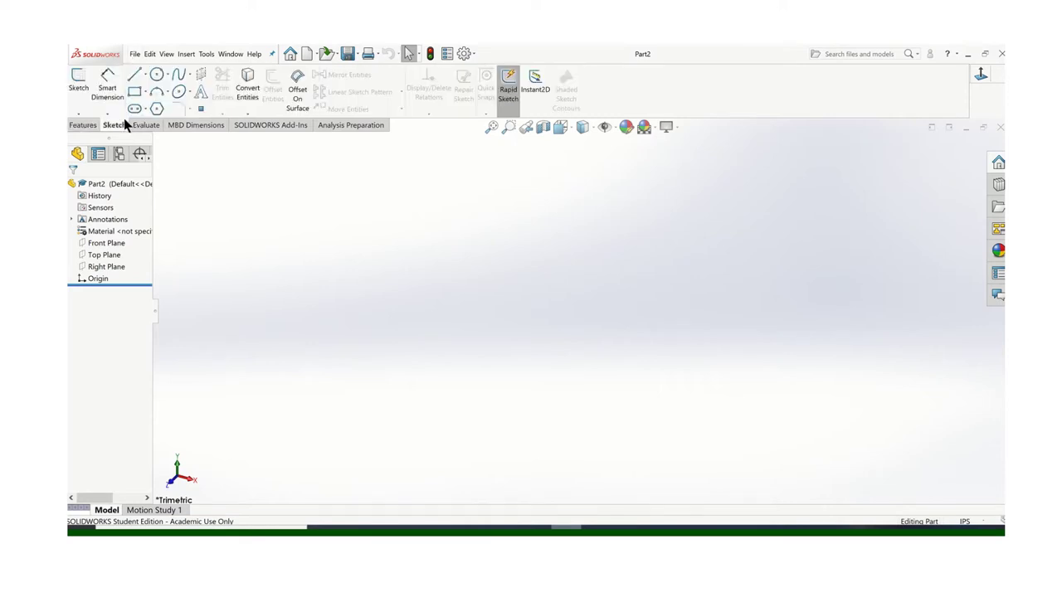
pyautogui.click(78, 81)
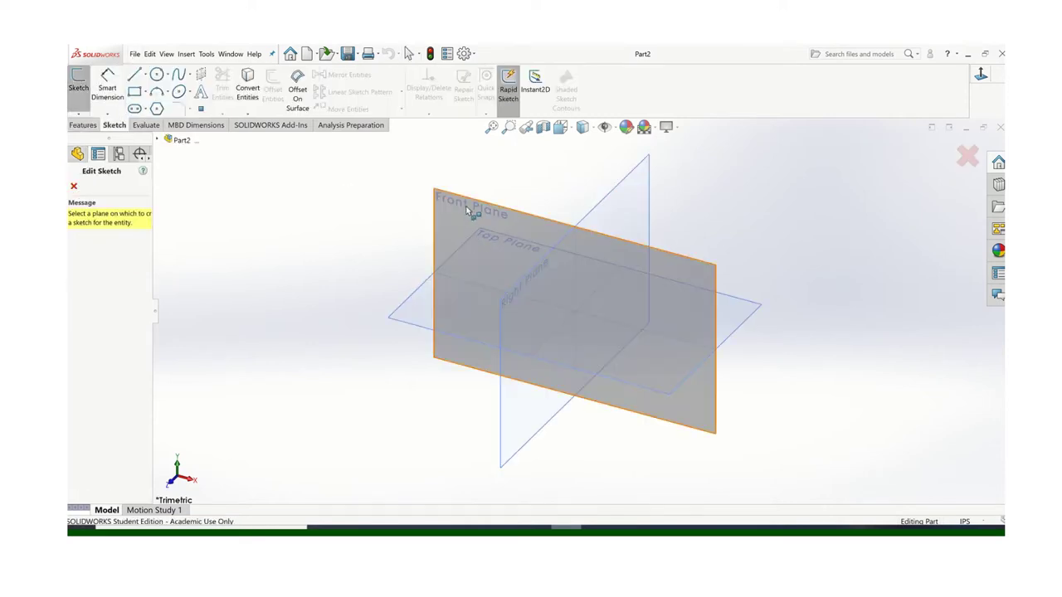
pyautogui.click(467, 207)
pyautogui.click(155, 75)
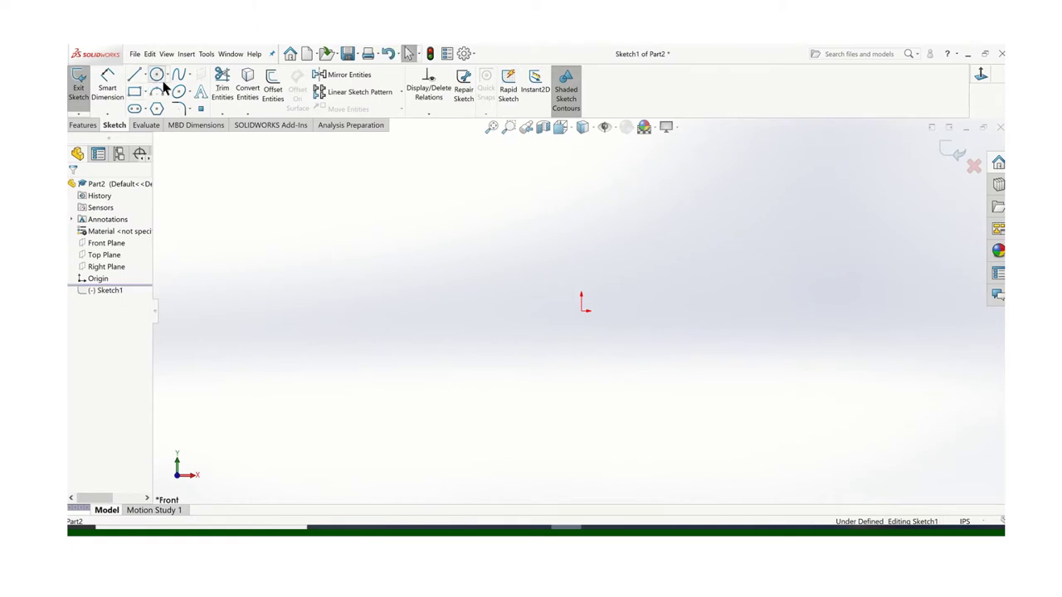
pyautogui.click(582, 313)
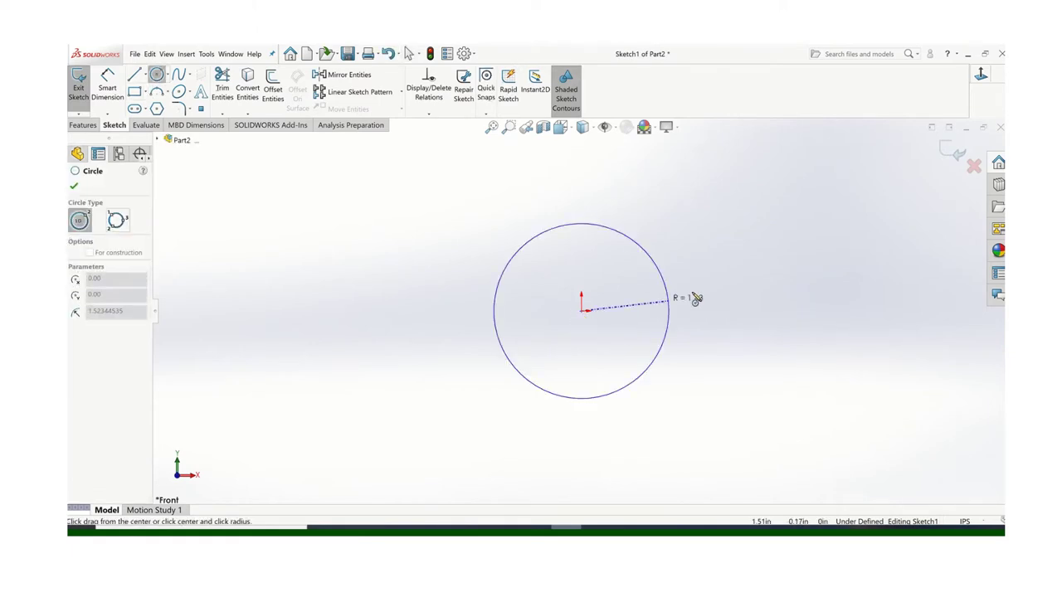
pyautogui.click(738, 209)
pyautogui.click(111, 87)
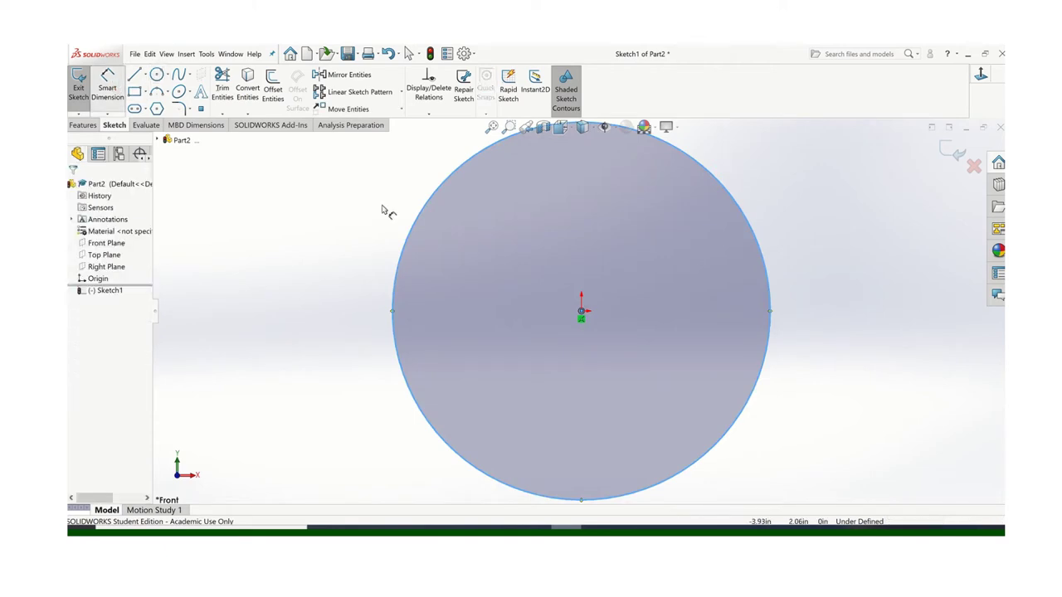
pyautogui.click(426, 217)
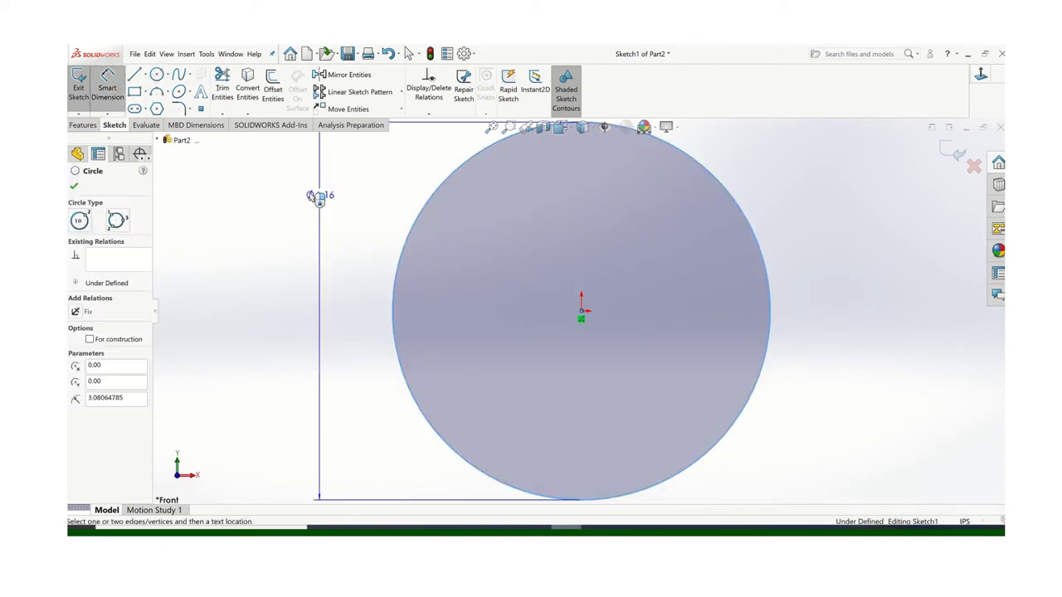
pyautogui.click(307, 266)
pyautogui.write('10')
pyautogui.press('Return')
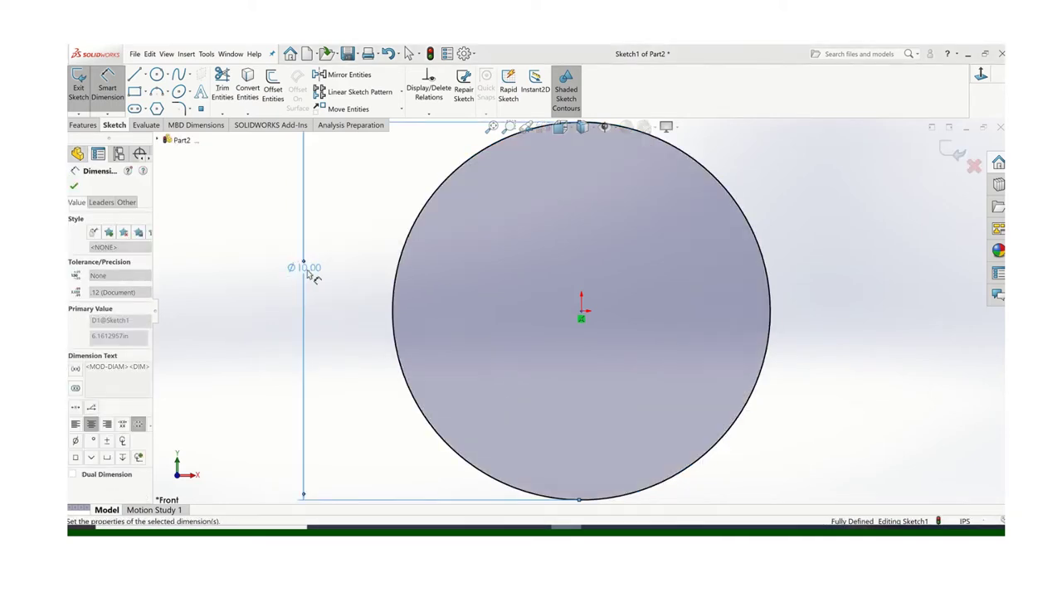
pyautogui.press('Escape')
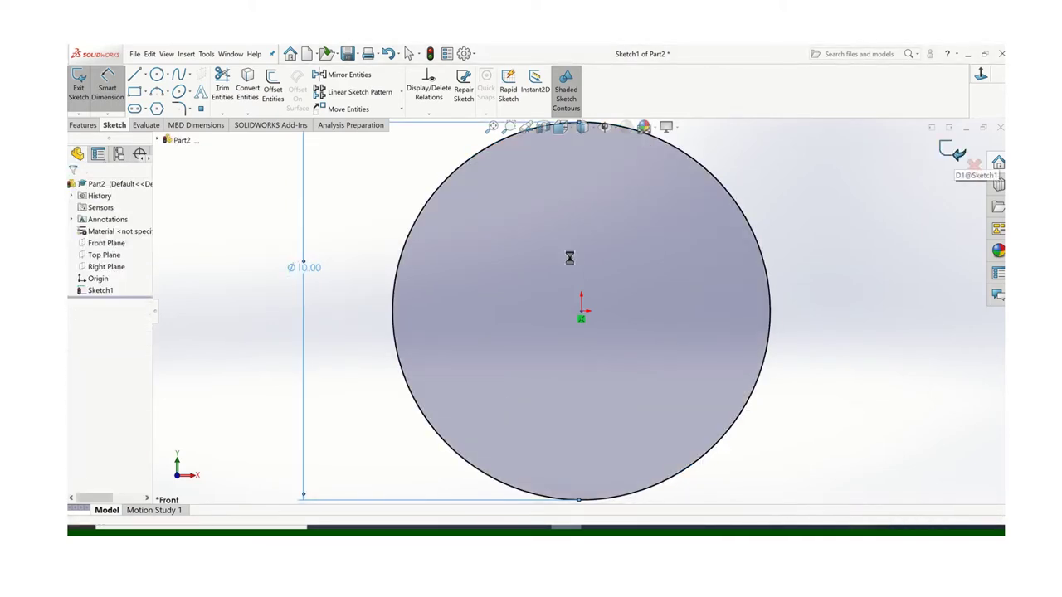
pyautogui.hotkey('ctrl', 'b')
# Extrude the circle sketch 0.187 in into a solid disc.
pyautogui.moveTo(495, 294); pyautogui.dragTo(415, 284, button='middle')
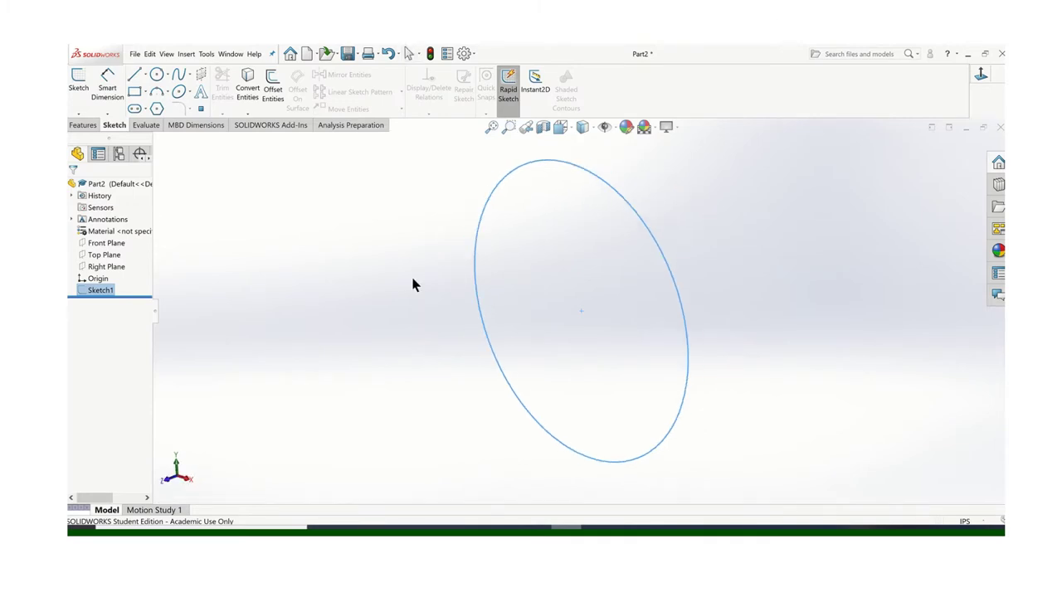
pyautogui.click(82, 125)
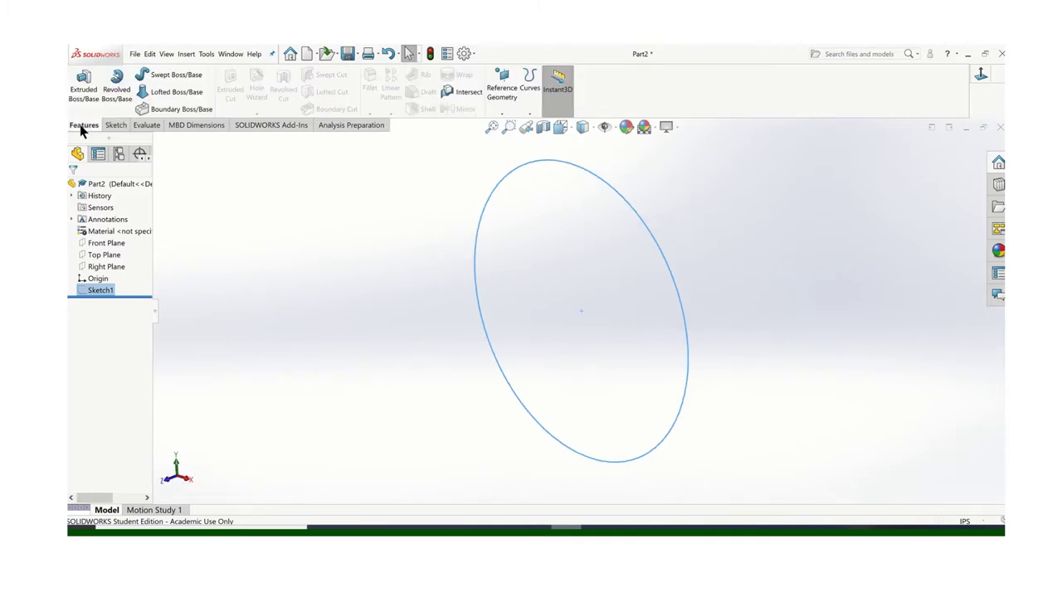
pyautogui.click(83, 83)
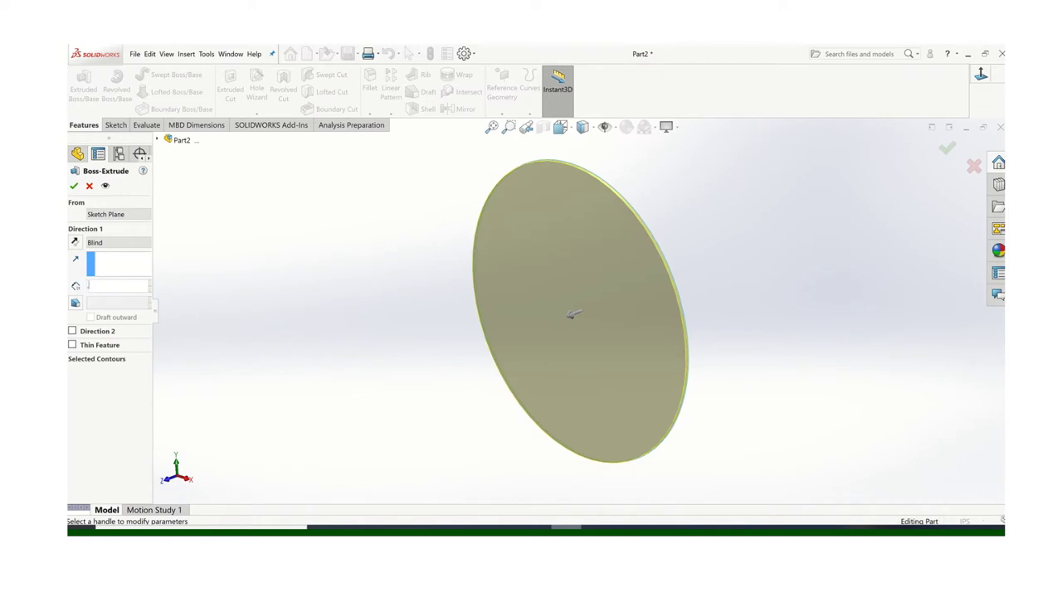
pyautogui.write('.187')
pyautogui.press('Return')
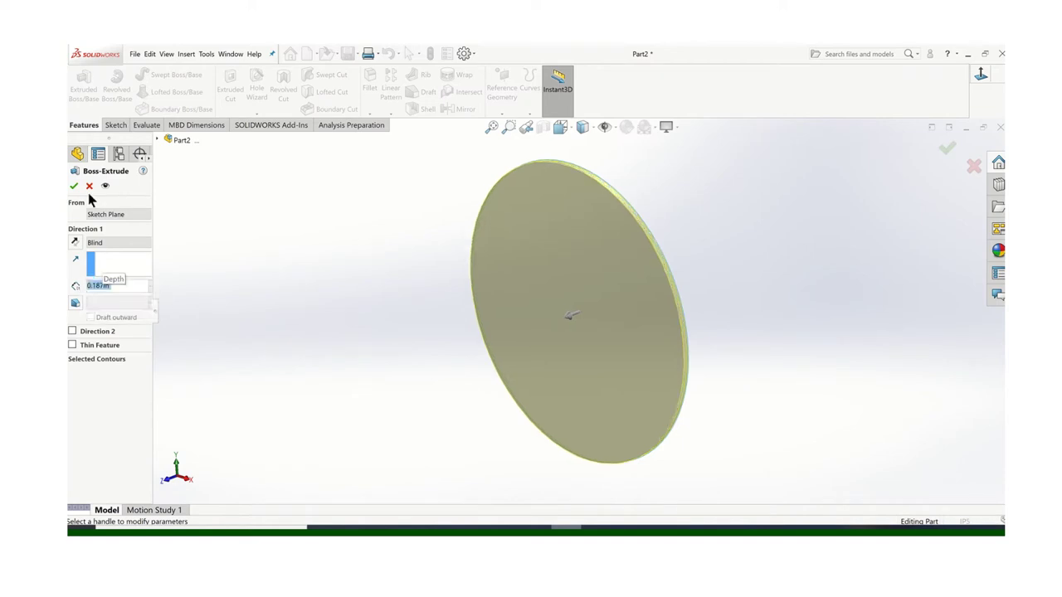
pyautogui.press('Return')
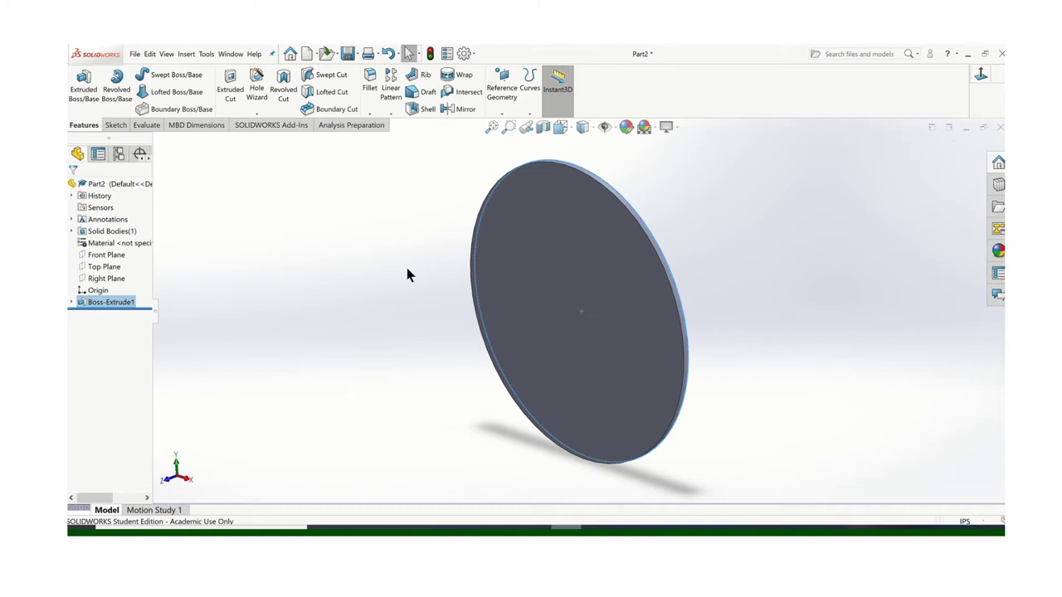
# On the disc's front face, sketch a centred circle dimensioned to 2.5 in diameter.
pyautogui.click(114, 125)
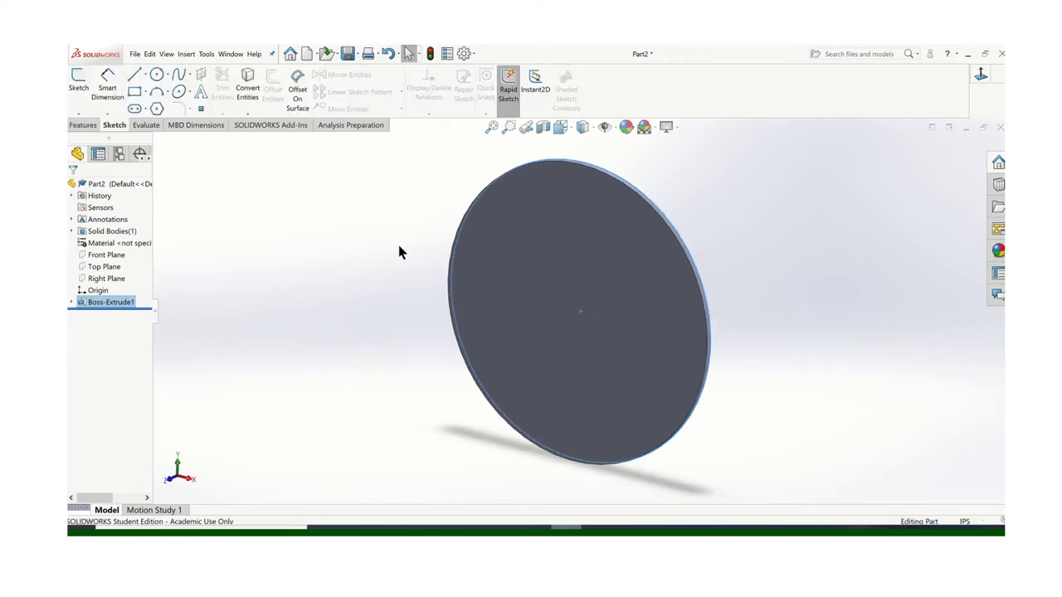
pyautogui.click(561, 292)
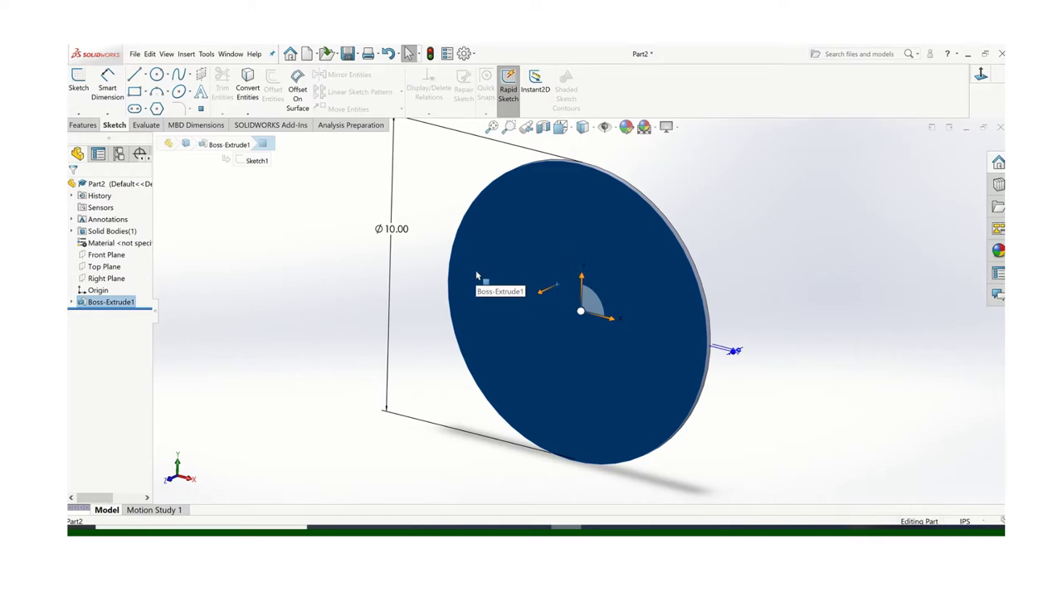
pyautogui.hotkey('ctrl', '8')
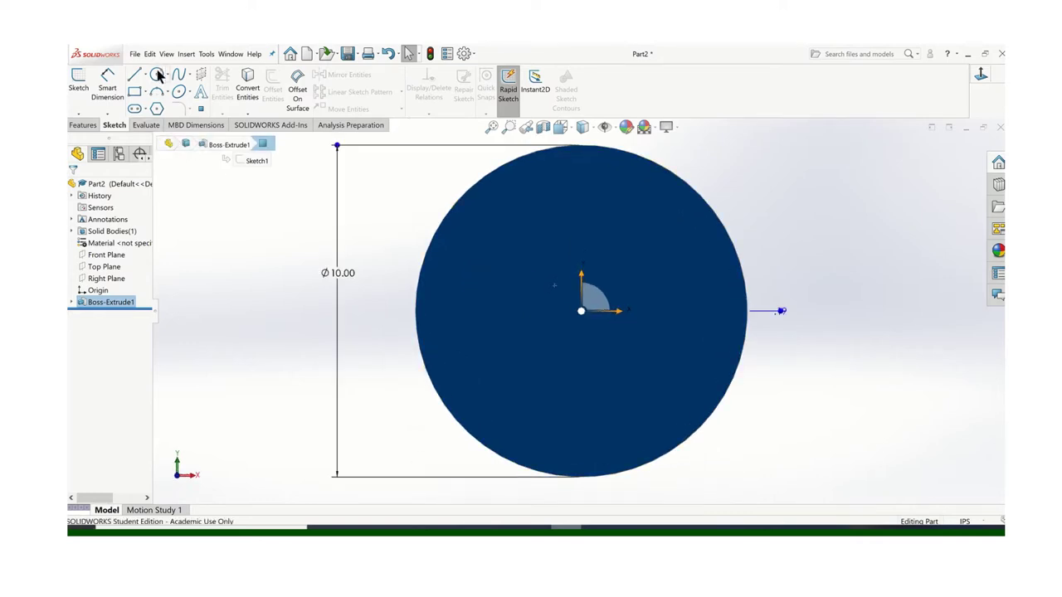
pyautogui.click(158, 75)
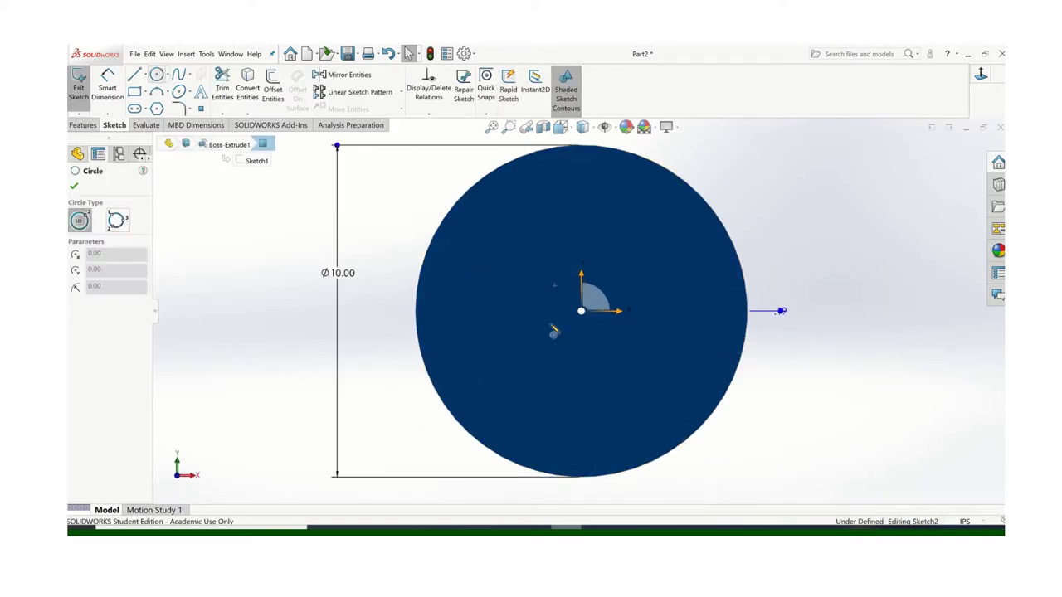
pyautogui.click(605, 315)
pyautogui.click(651, 291)
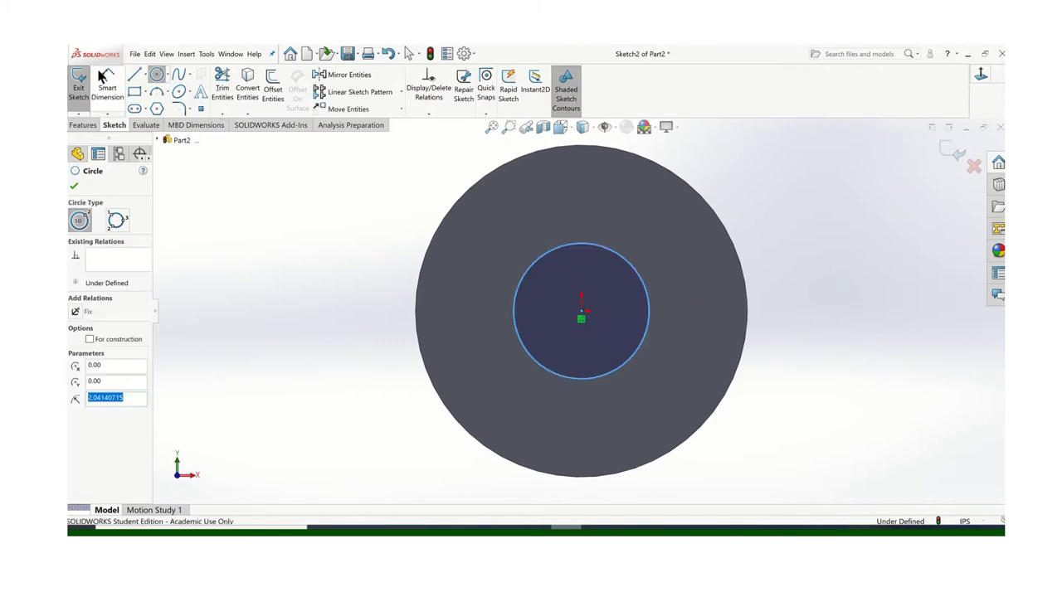
pyautogui.press('Escape')
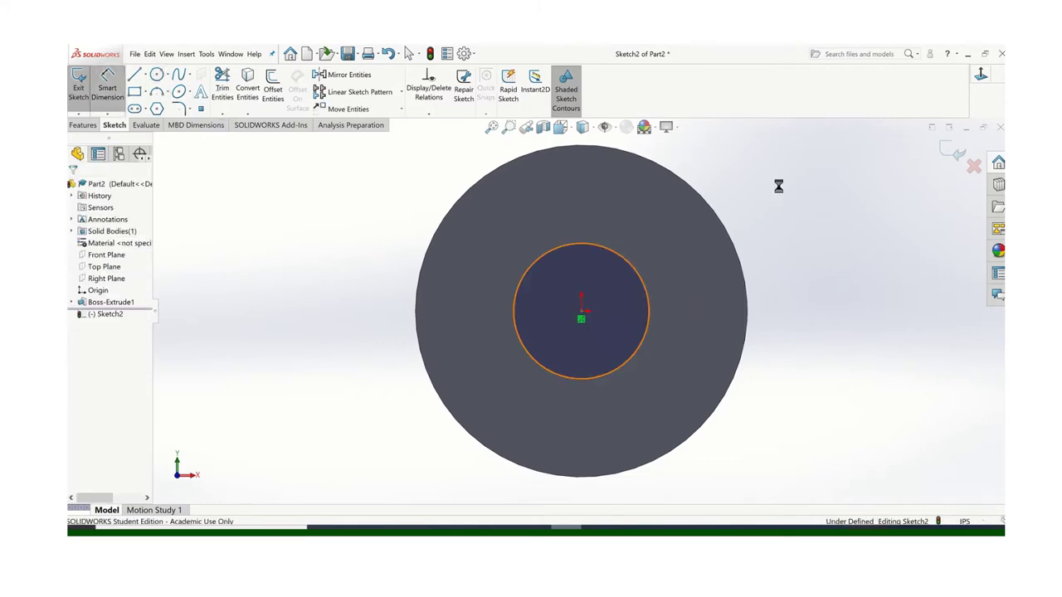
pyautogui.click(782, 184)
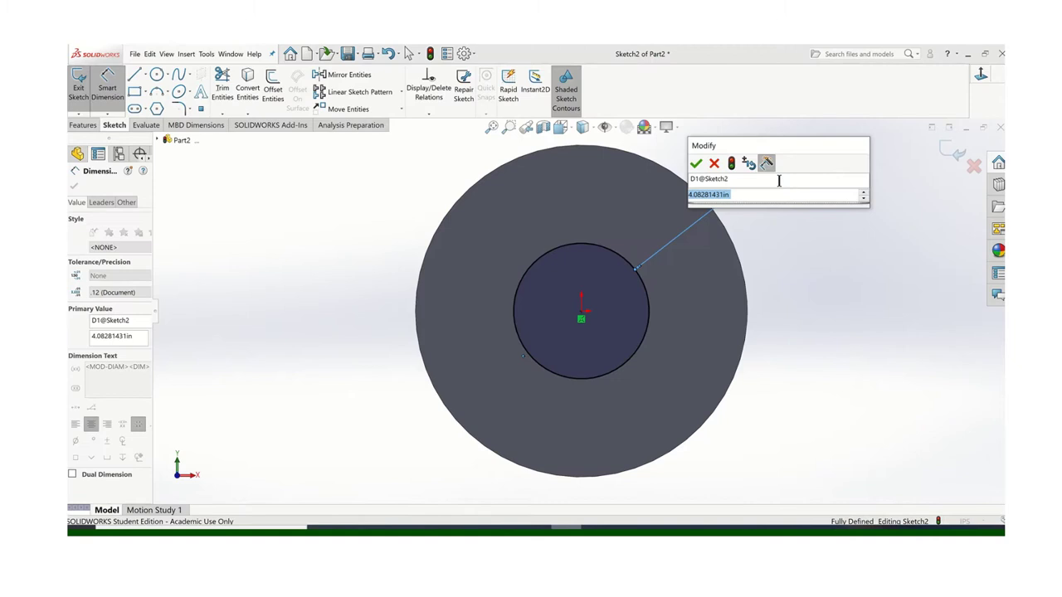
pyautogui.write('2.5')
pyautogui.press('Return')
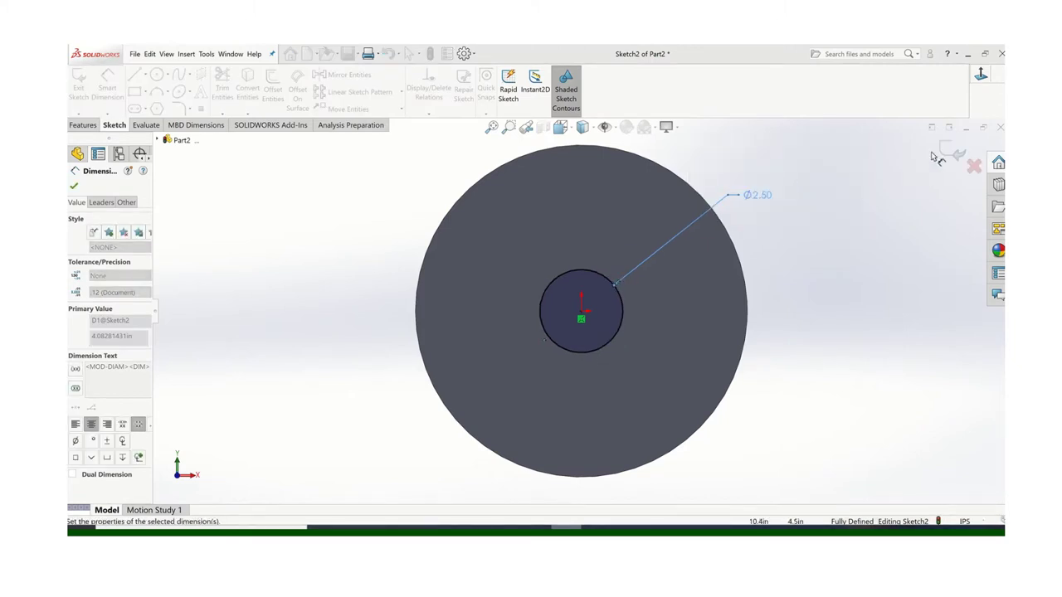
pyautogui.press('Escape')
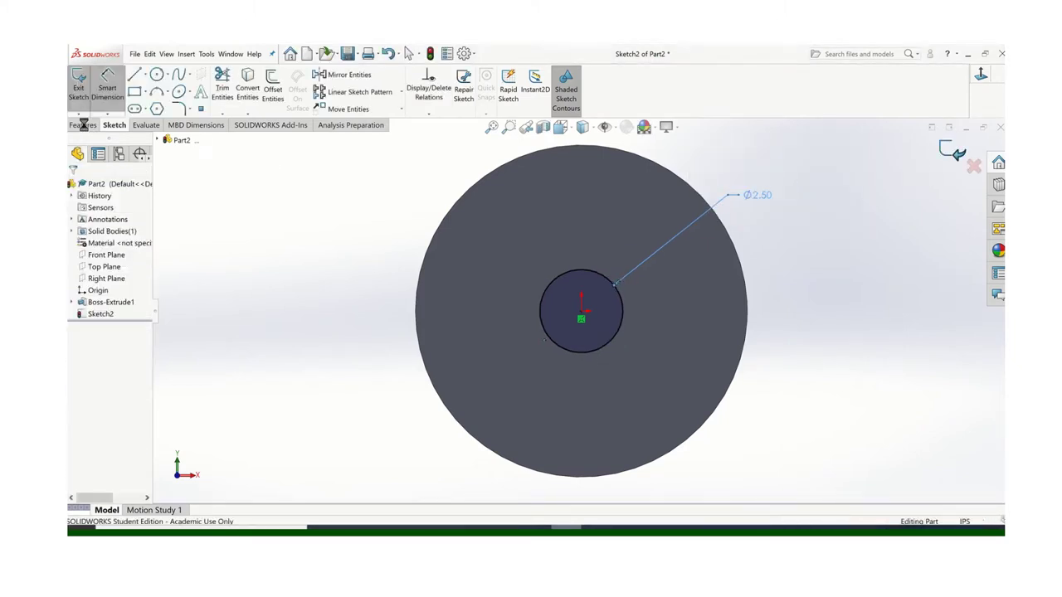
pyautogui.click(79, 83)
# Extrude the 2.5 in circle 1 in deep to form the central hub.
pyautogui.click(83, 125)
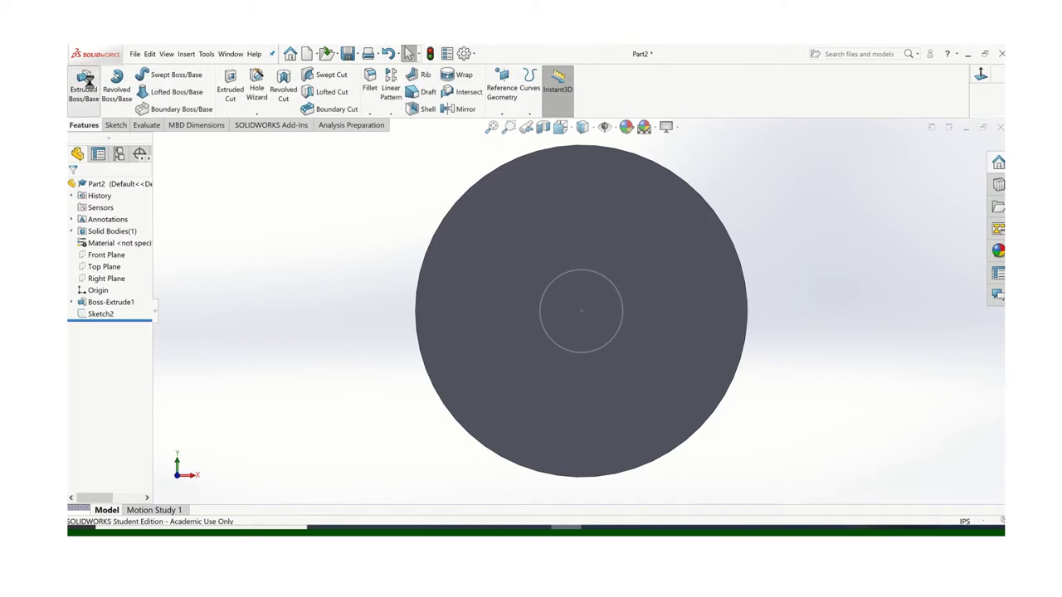
pyautogui.click(88, 83)
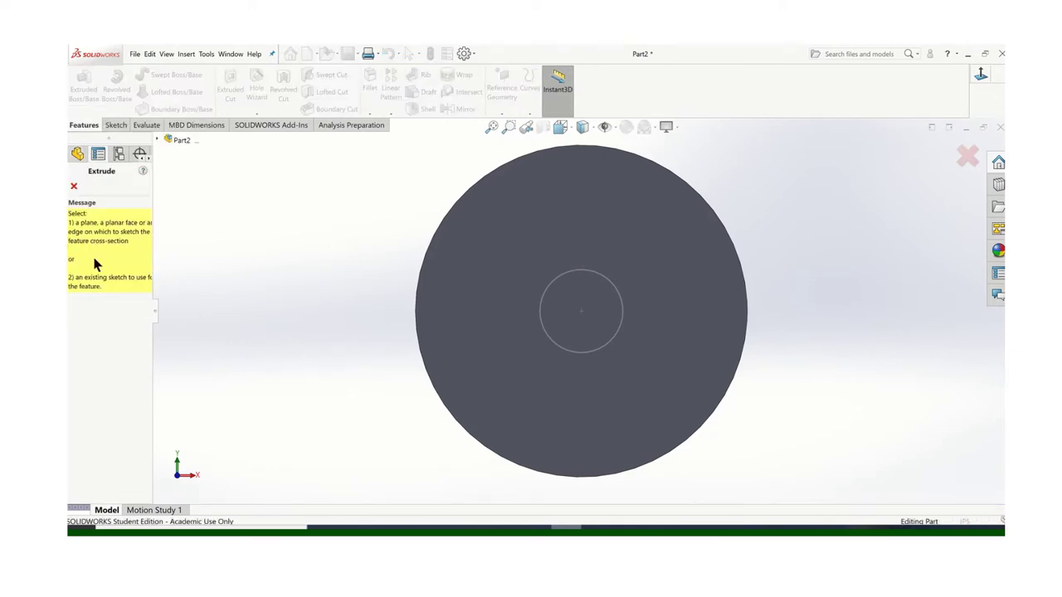
pyautogui.click(556, 282)
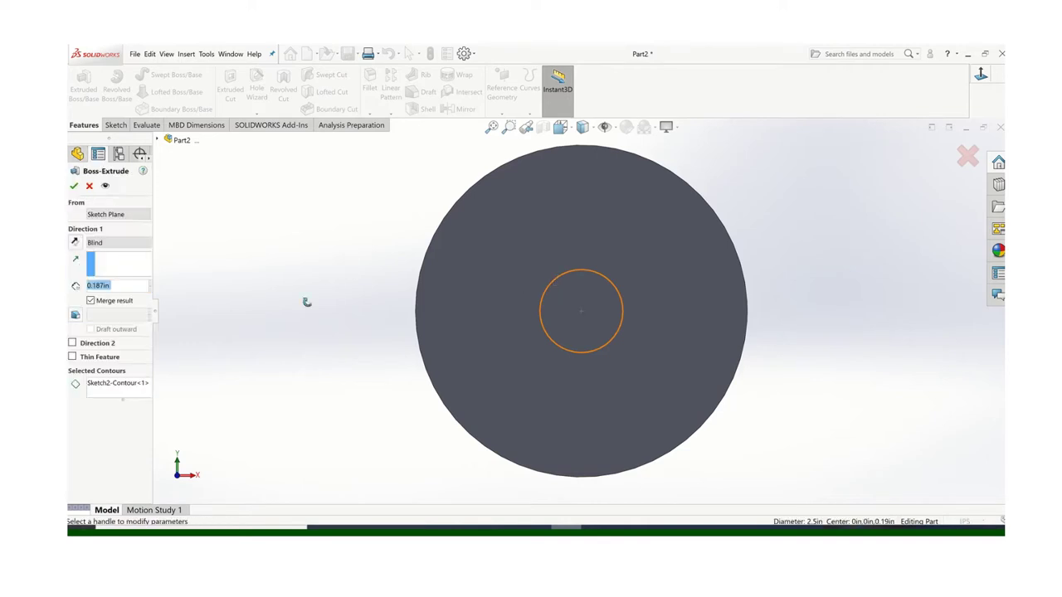
pyautogui.doubleClick(93, 288)
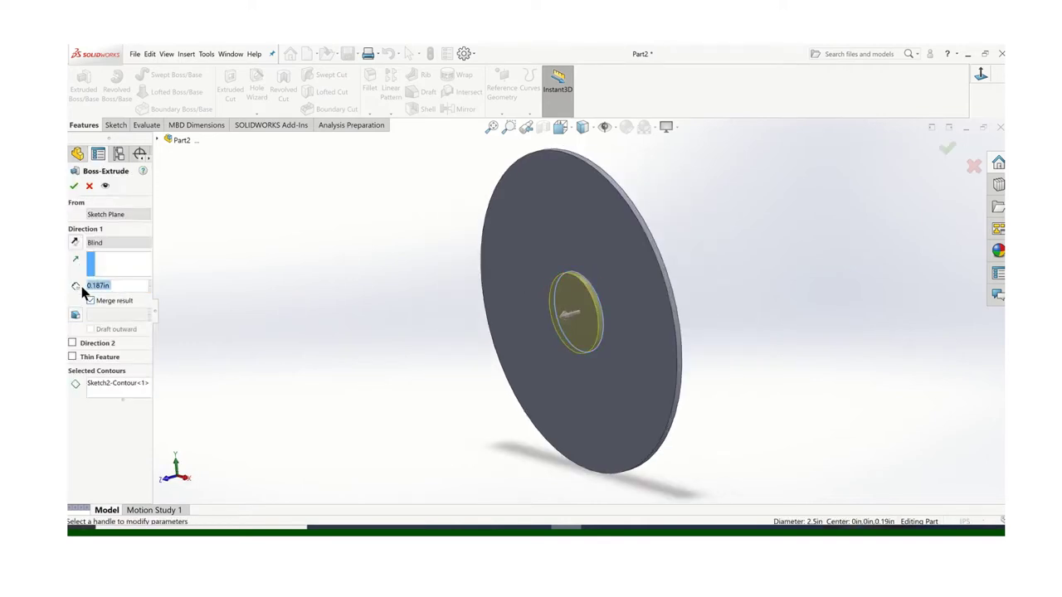
pyautogui.write('1.00in')
pyautogui.press('Return')
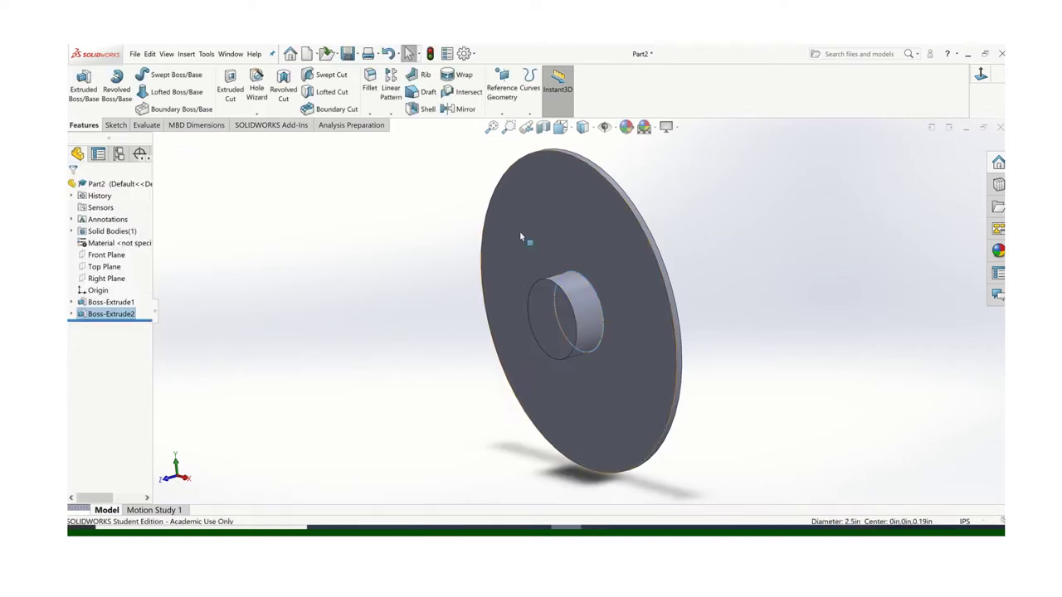
pyautogui.moveTo(461, 265); pyautogui.dragTo(582, 332, button='middle')
# On the hub's end face, sketch a circle at the origin with a 1.00 in diameter.
pyautogui.click(282, 282)
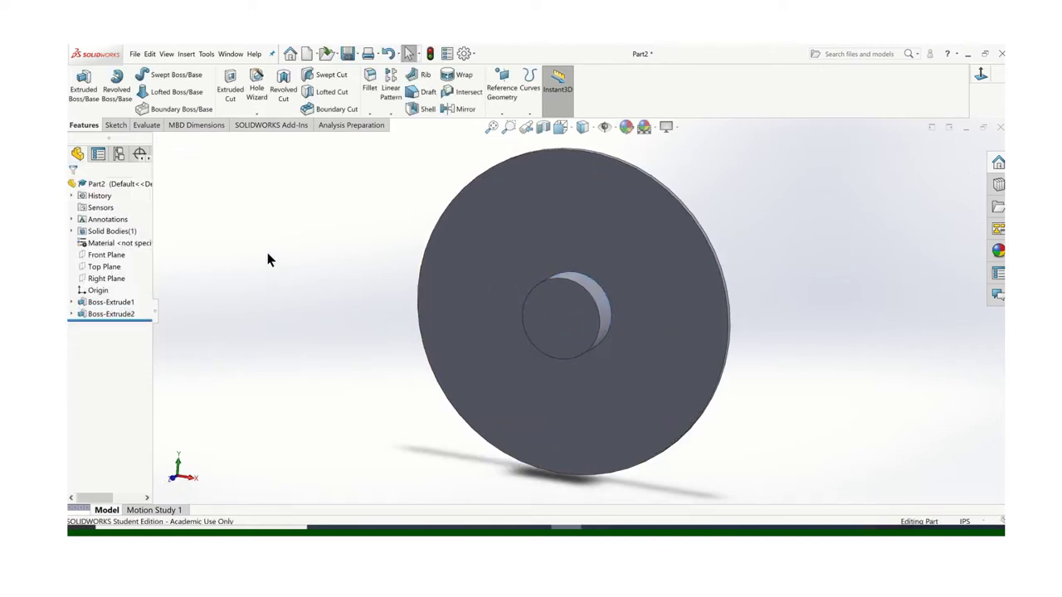
pyautogui.click(115, 126)
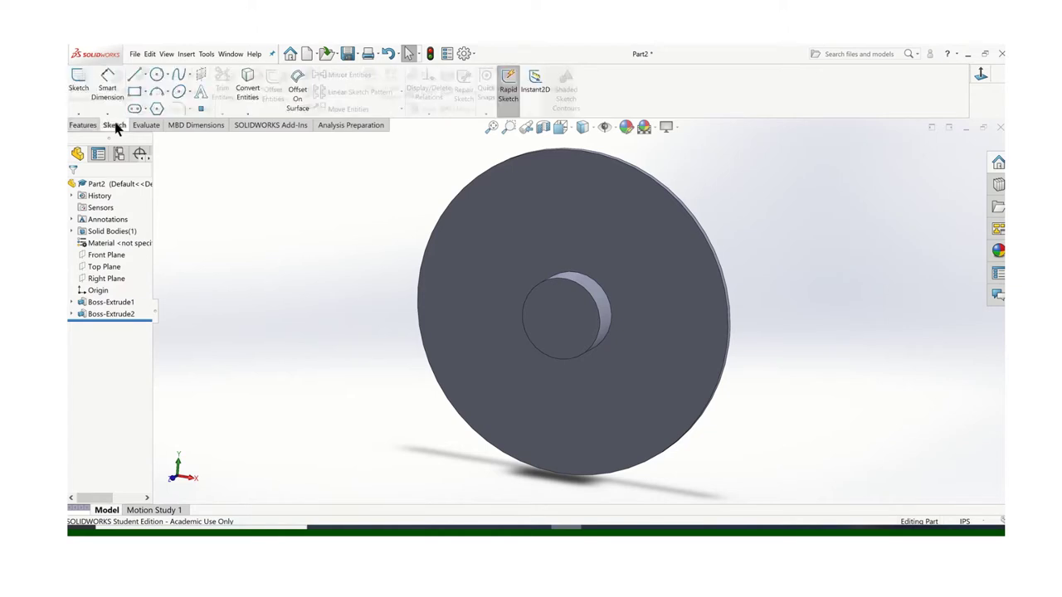
pyautogui.click(79, 80)
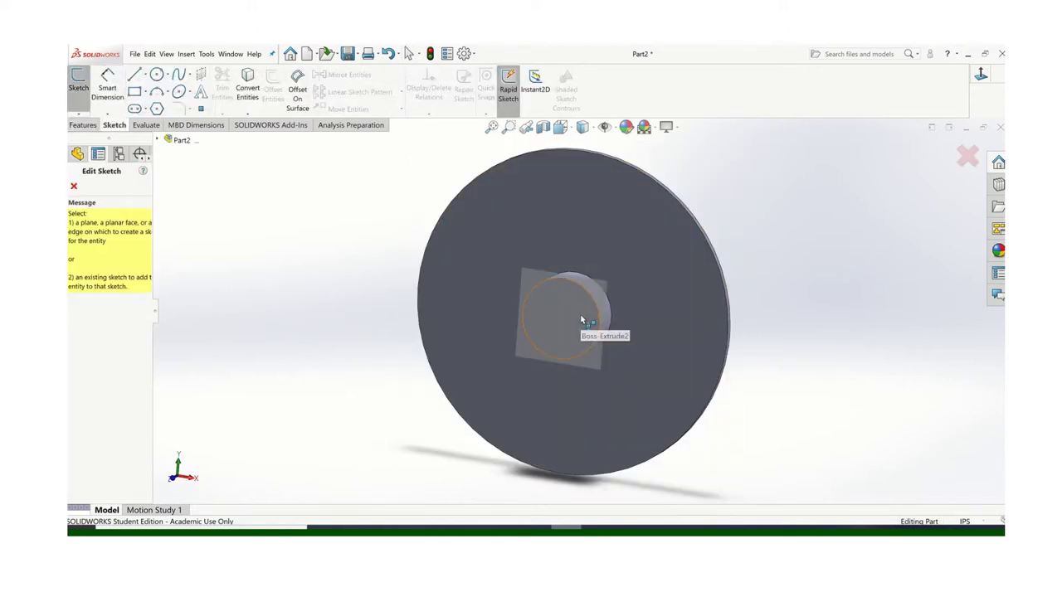
pyautogui.click(582, 321)
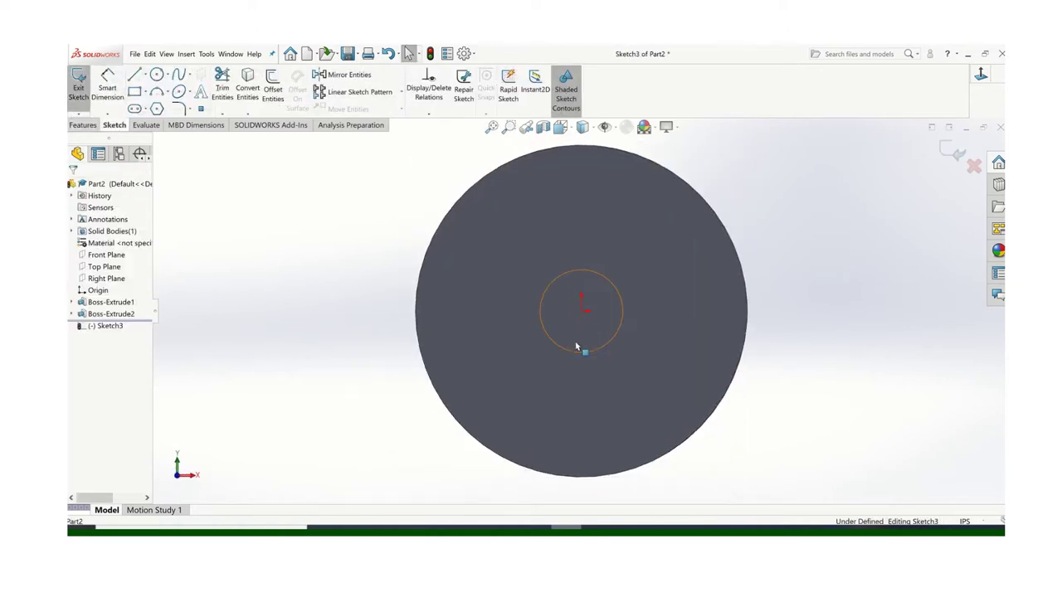
pyautogui.click(155, 75)
pyautogui.click(573, 291)
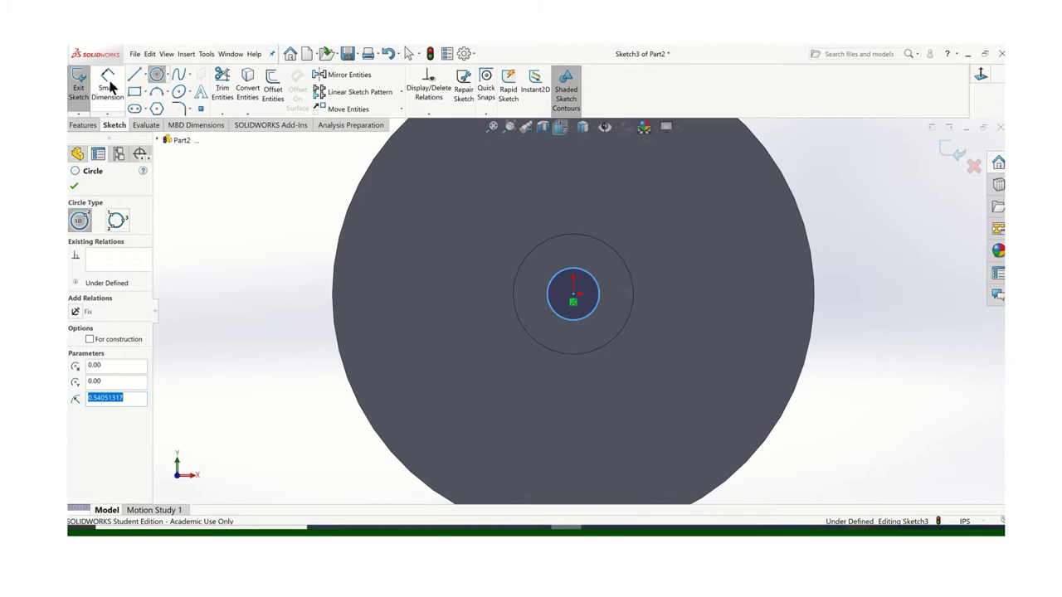
pyautogui.press('Escape')
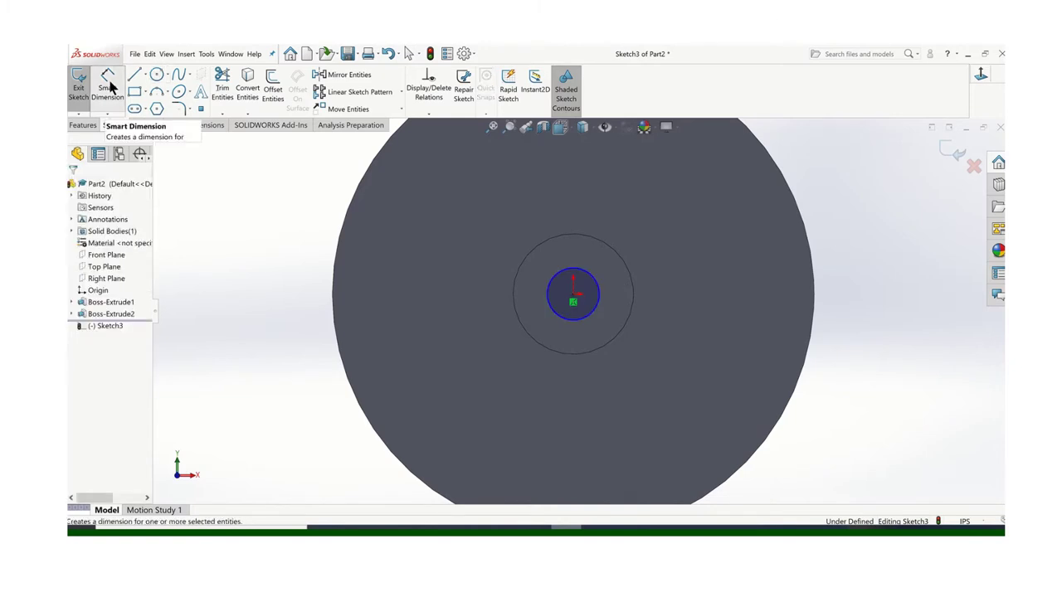
pyautogui.click(108, 87)
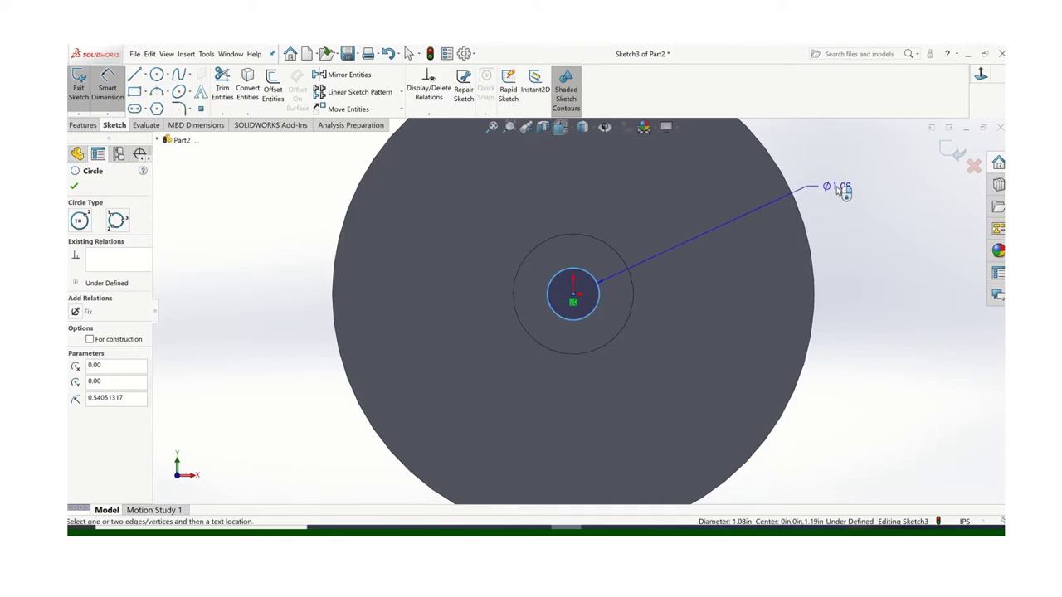
pyautogui.click(841, 193)
pyautogui.write('1')
pyautogui.press('Return')
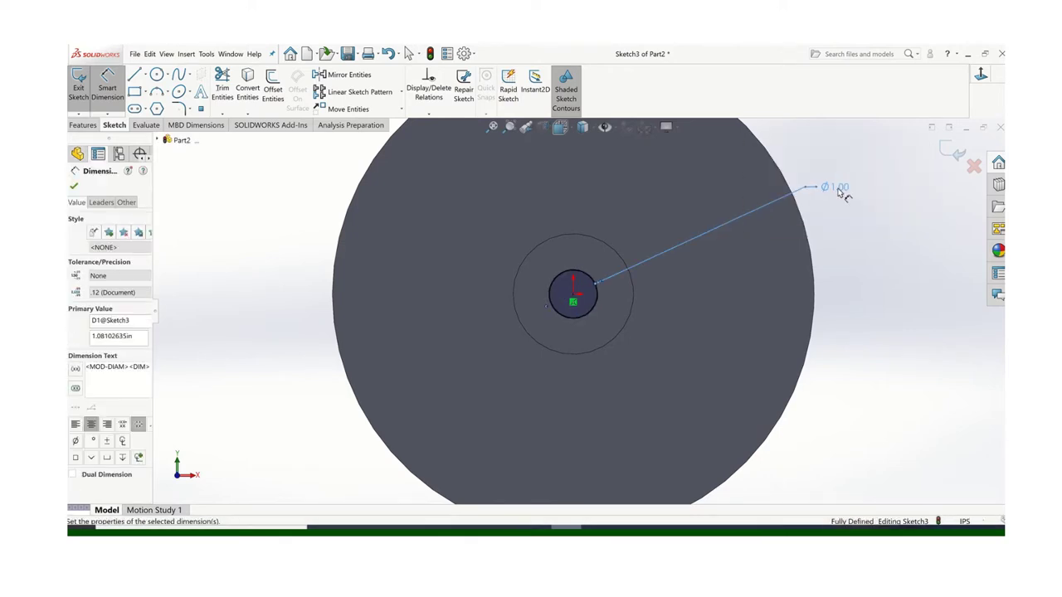
pyautogui.scroll(-4, 630, 280)
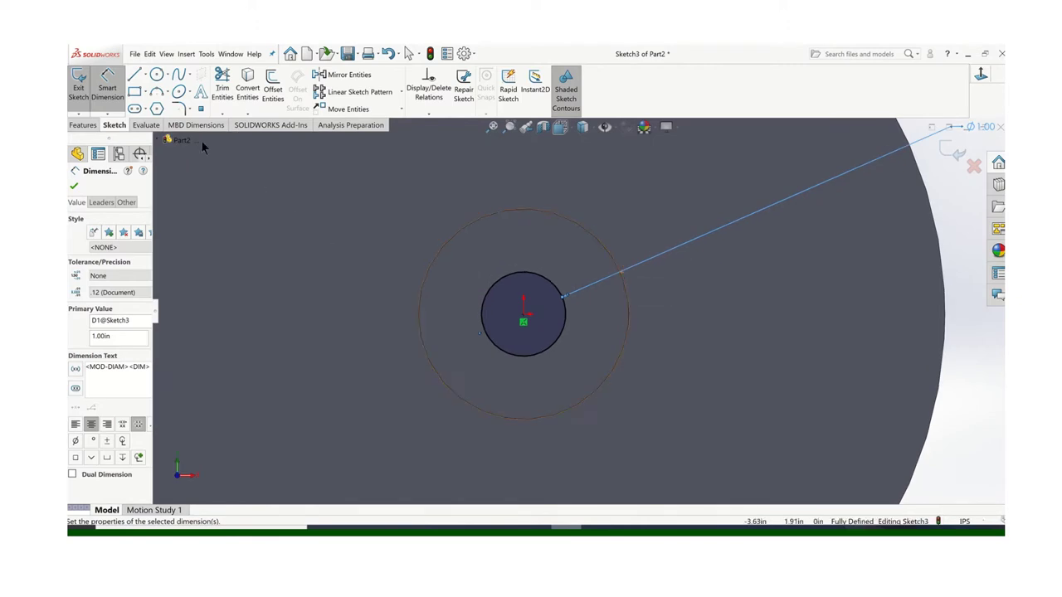
# Draw a keyway rectangle on the circle, dimensioned .25 wide and .625 from centre.
pyautogui.click(135, 92)
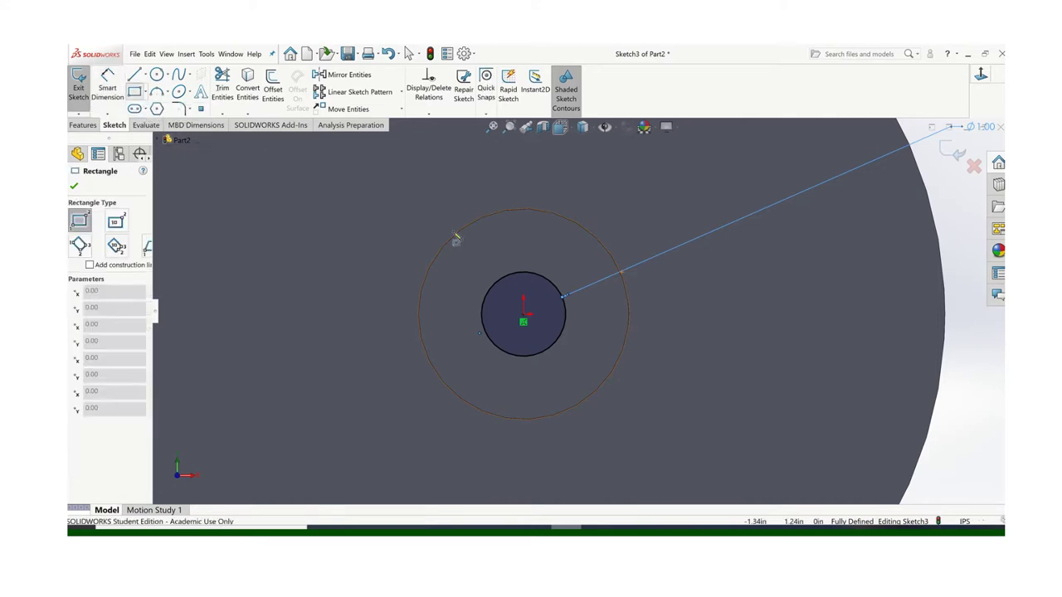
pyautogui.click(515, 279)
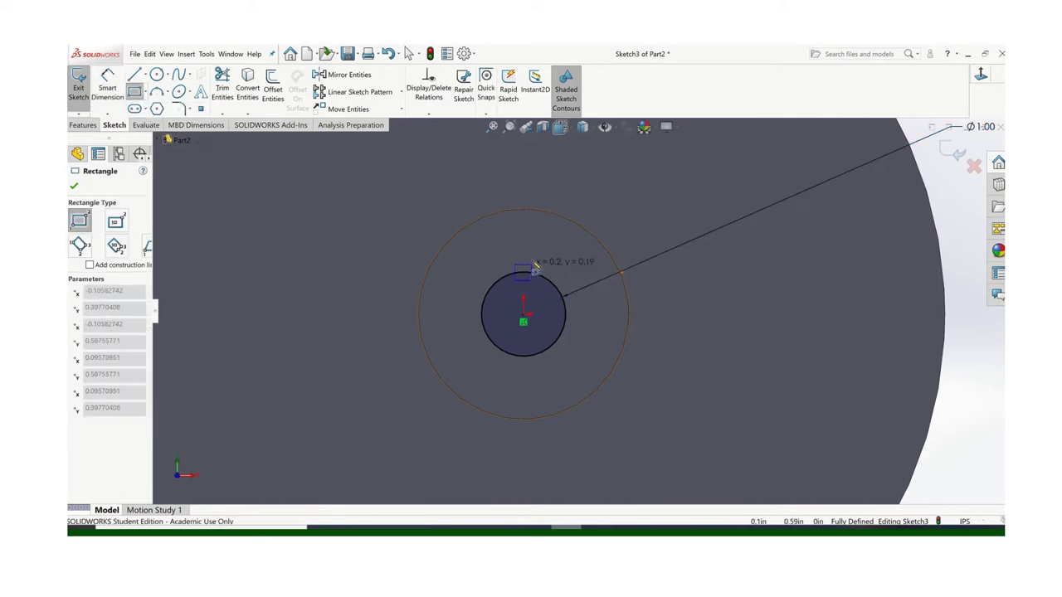
pyautogui.click(534, 259)
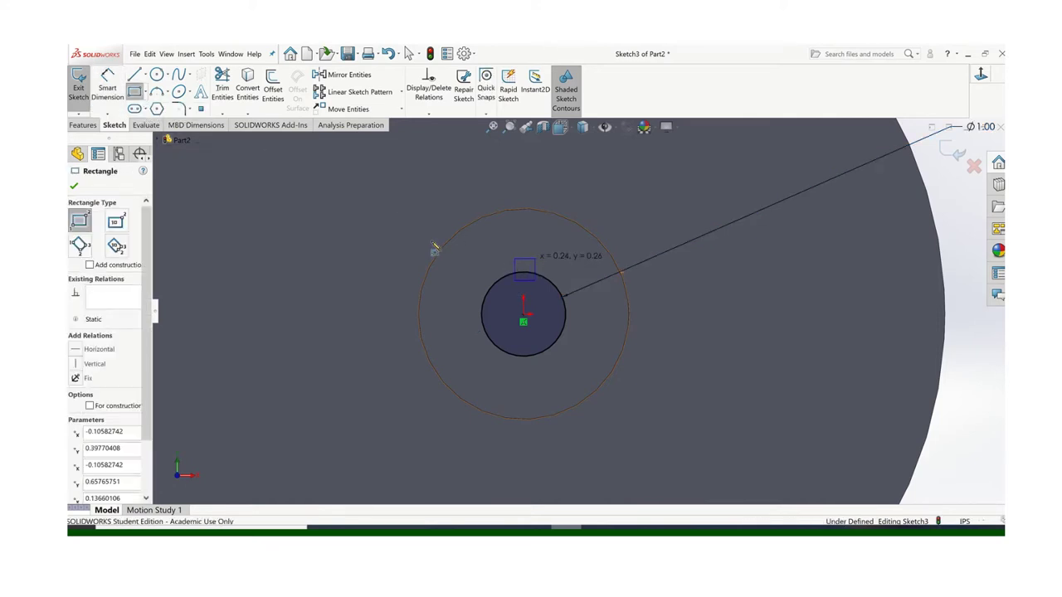
pyautogui.click(113, 88)
pyautogui.click(529, 264)
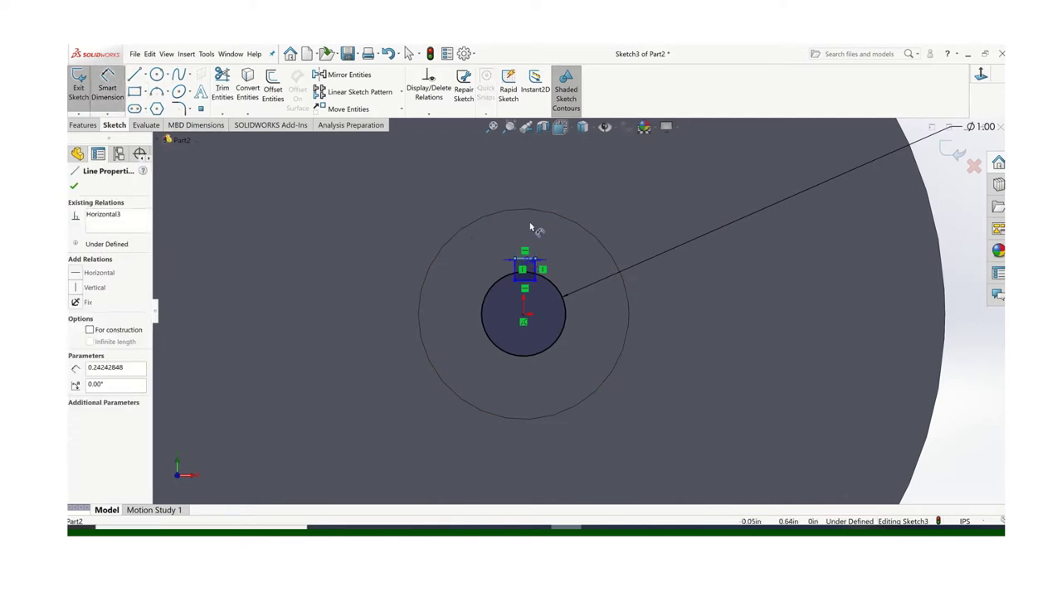
pyautogui.click(581, 218)
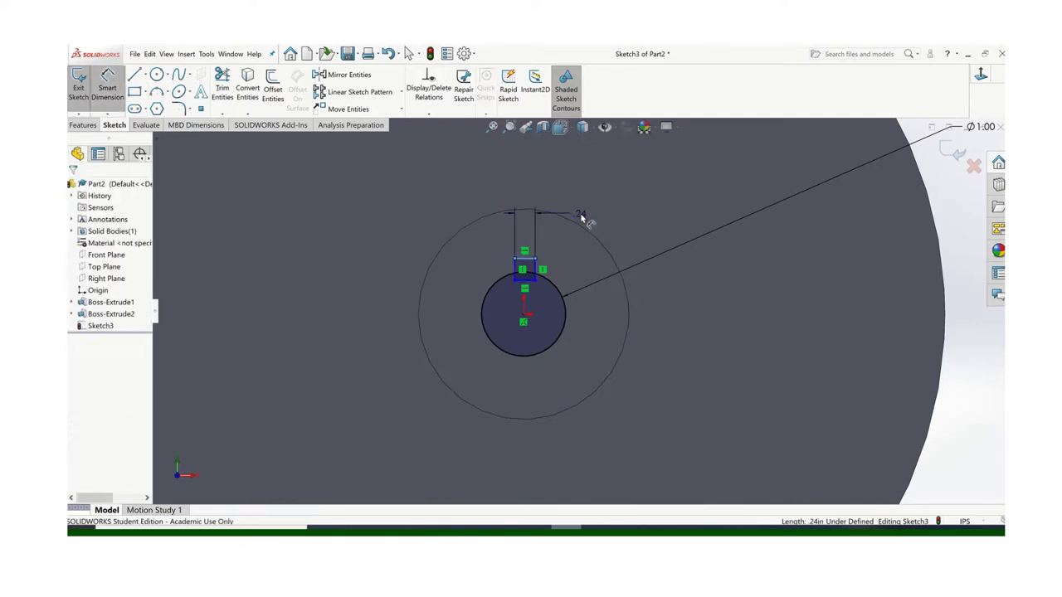
pyautogui.press('Return')
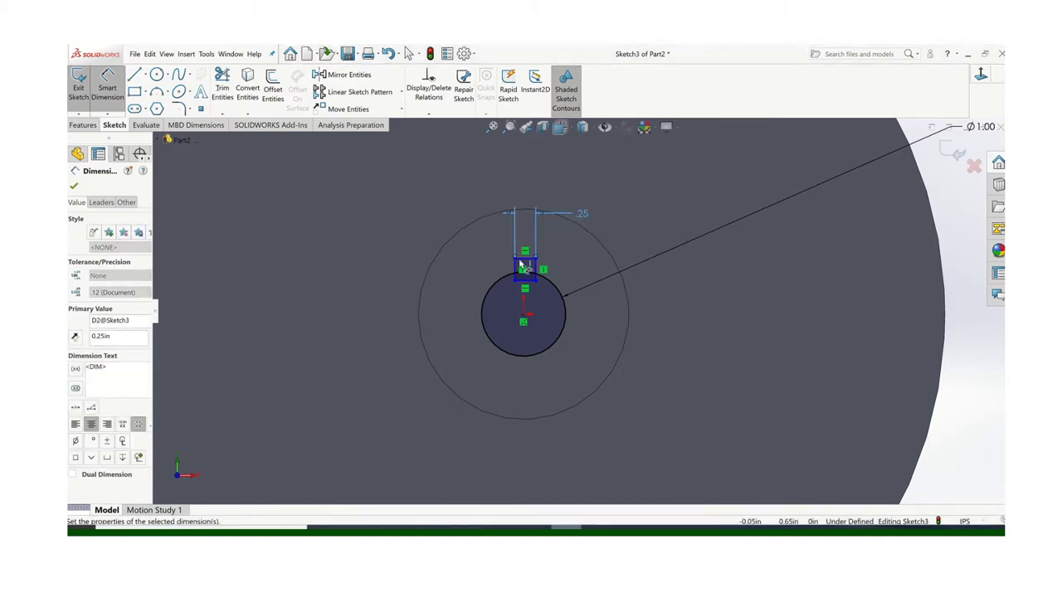
pyautogui.click(524, 319)
pyautogui.click(447, 295)
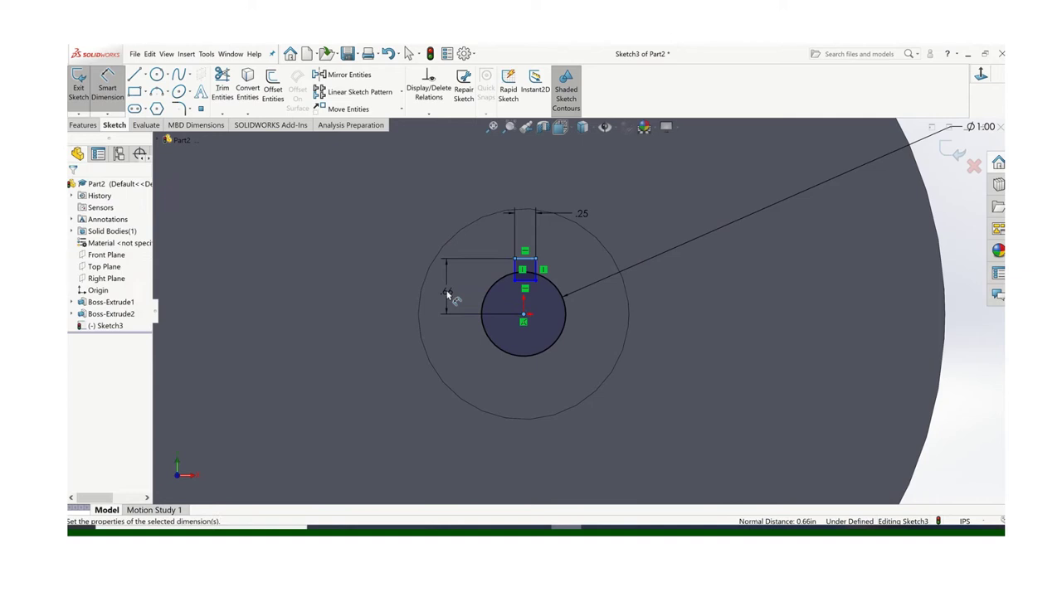
pyautogui.press('Return')
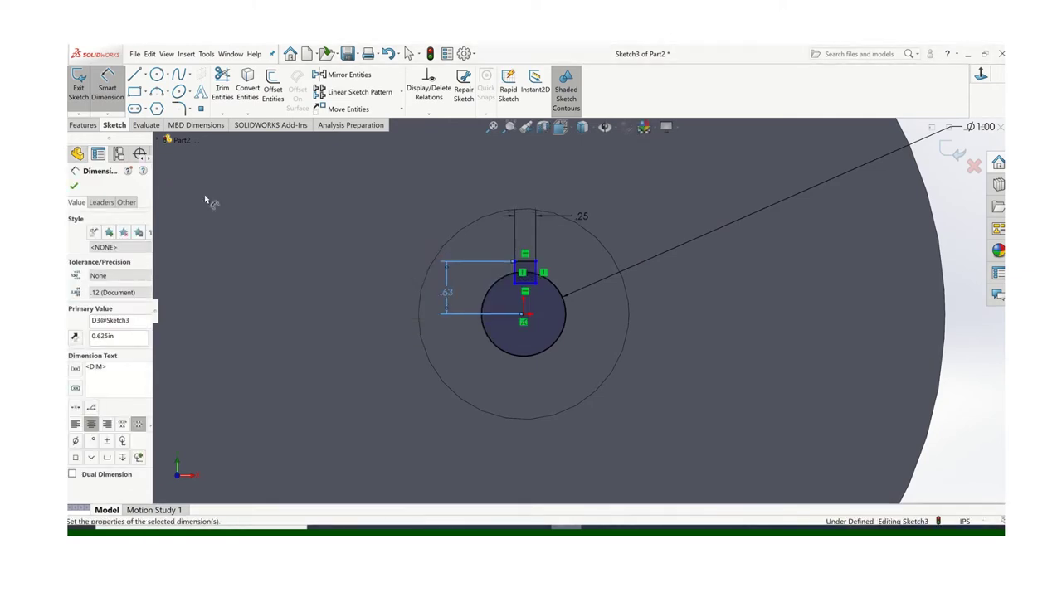
pyautogui.click(73, 189)
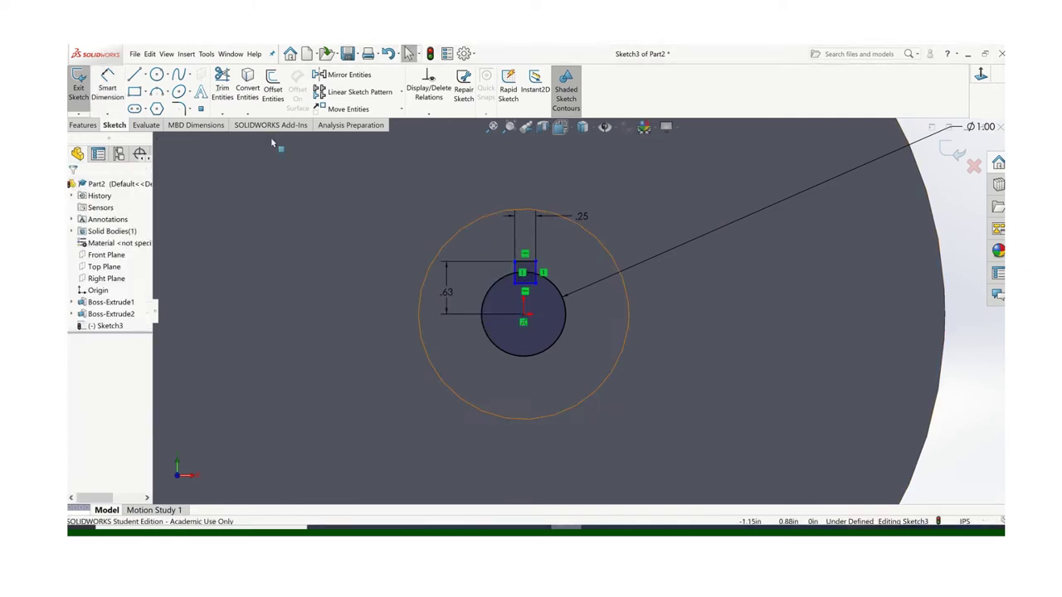
# Trim the overlapping lines inside the keyway, add a .125 offset dimension, and exit the sketch.
pyautogui.click(223, 85)
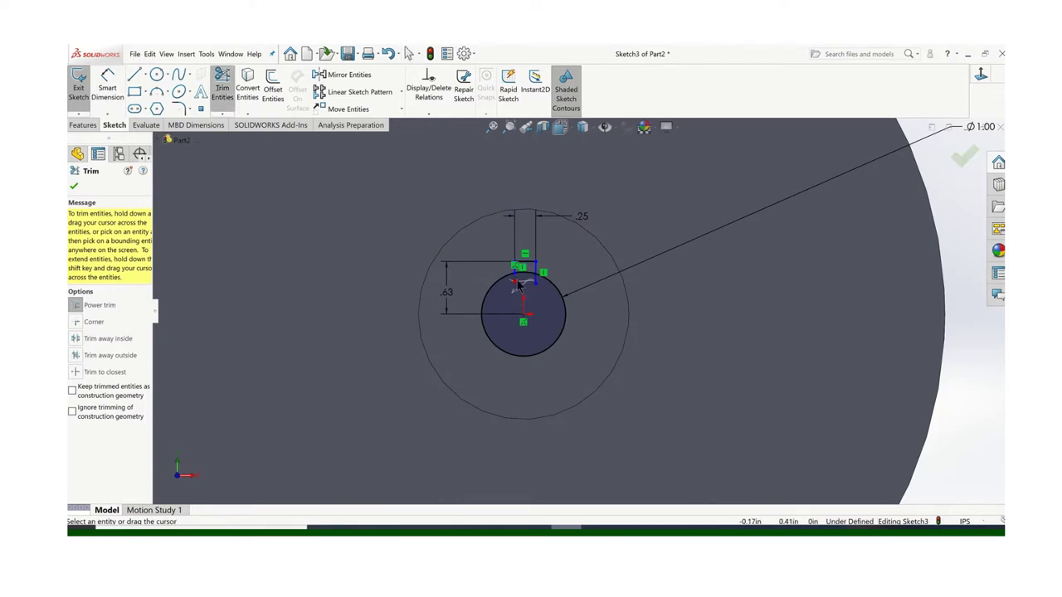
pyautogui.moveTo(516, 285); pyautogui.dragTo(539, 284)
pyautogui.scroll(-2, 588, 301)
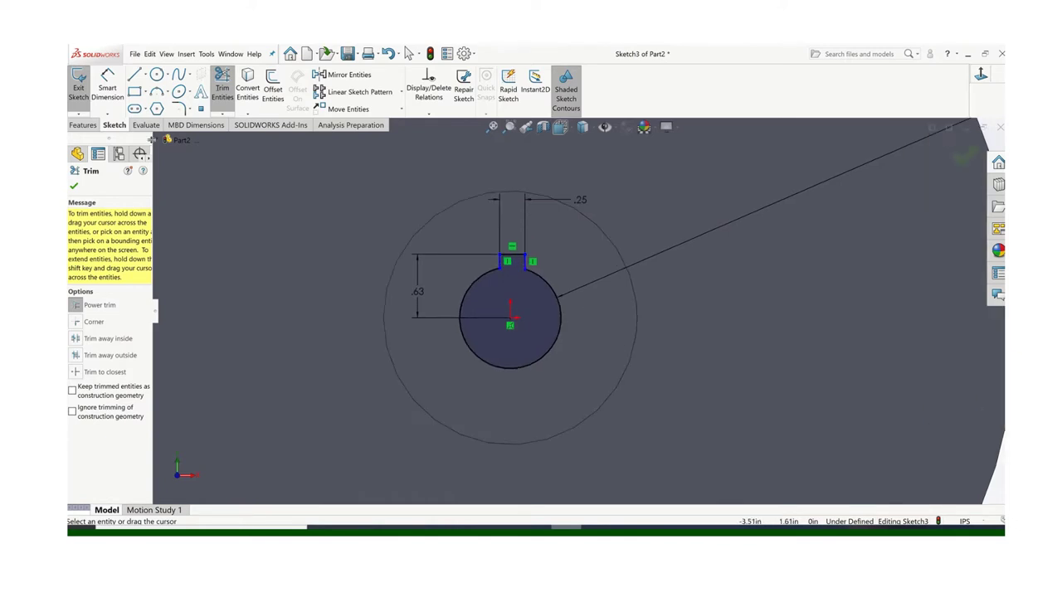
pyautogui.click(109, 87)
pyautogui.click(516, 317)
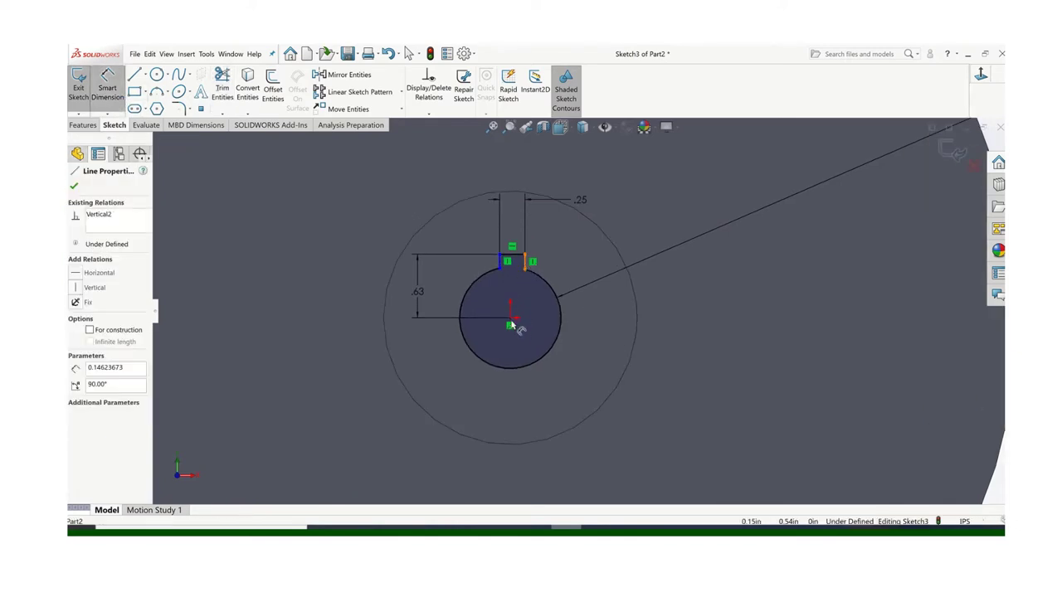
pyautogui.click(525, 229)
pyautogui.click(555, 236)
pyautogui.write('.125')
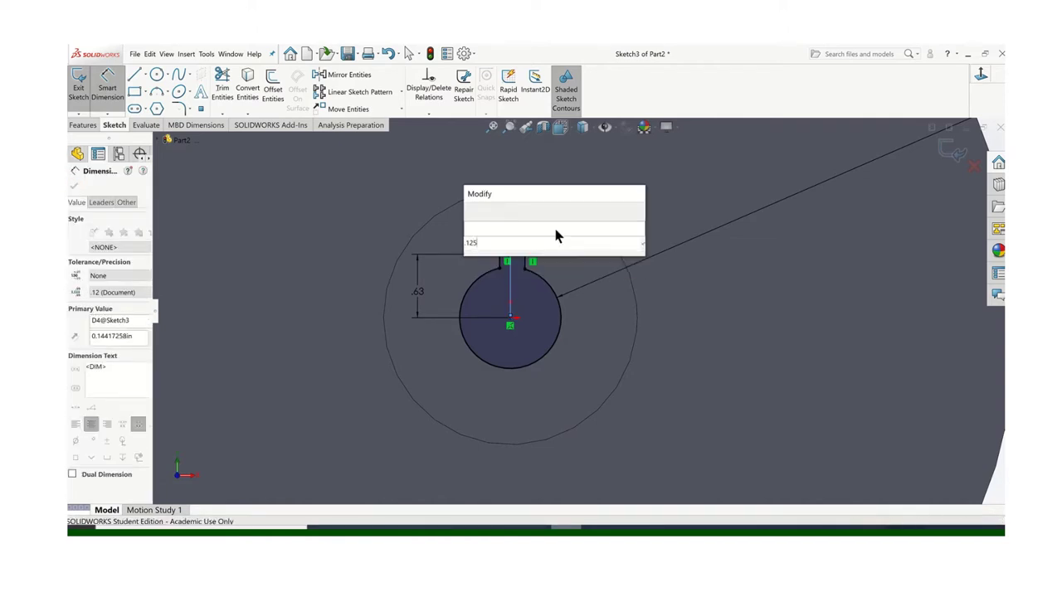
pyautogui.press('Return')
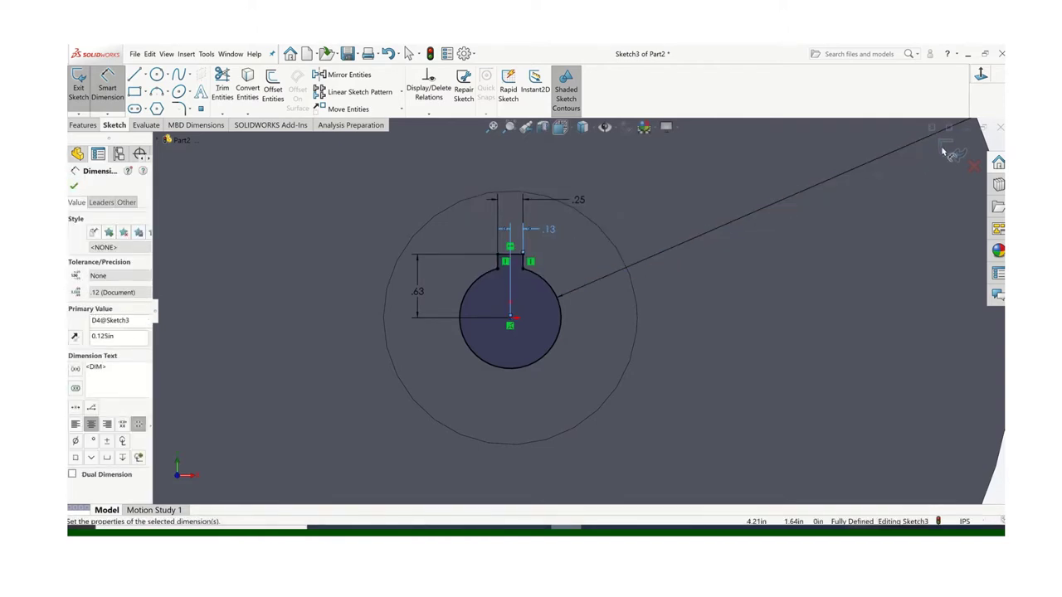
pyautogui.click(950, 150)
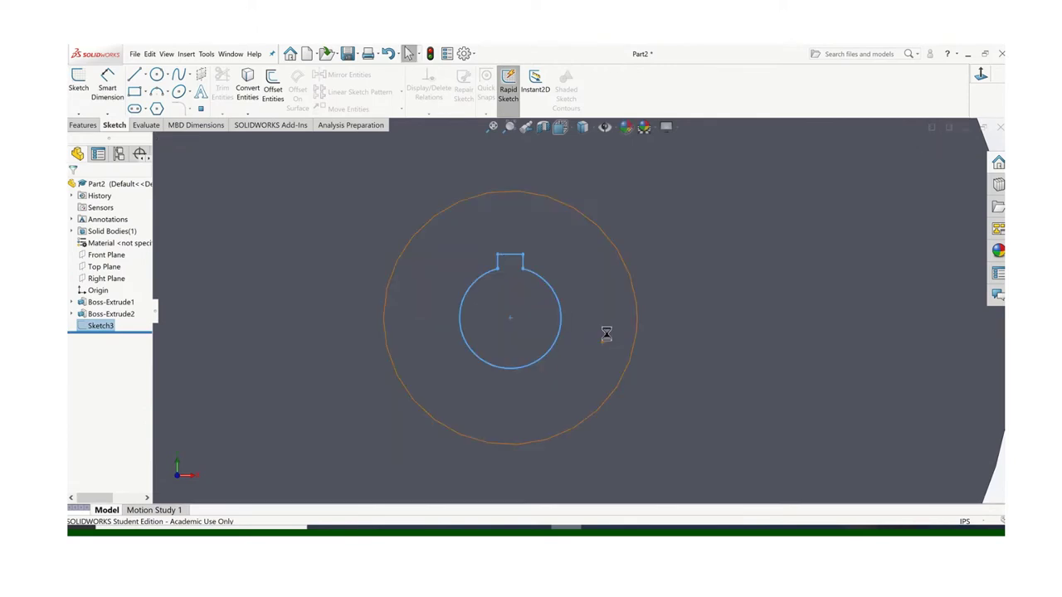
# Cut the keyway sketch Through All to form the keyed bore.
pyautogui.scroll(5, 606, 343)
pyautogui.moveTo(597, 347); pyautogui.dragTo(549, 325, button='middle')
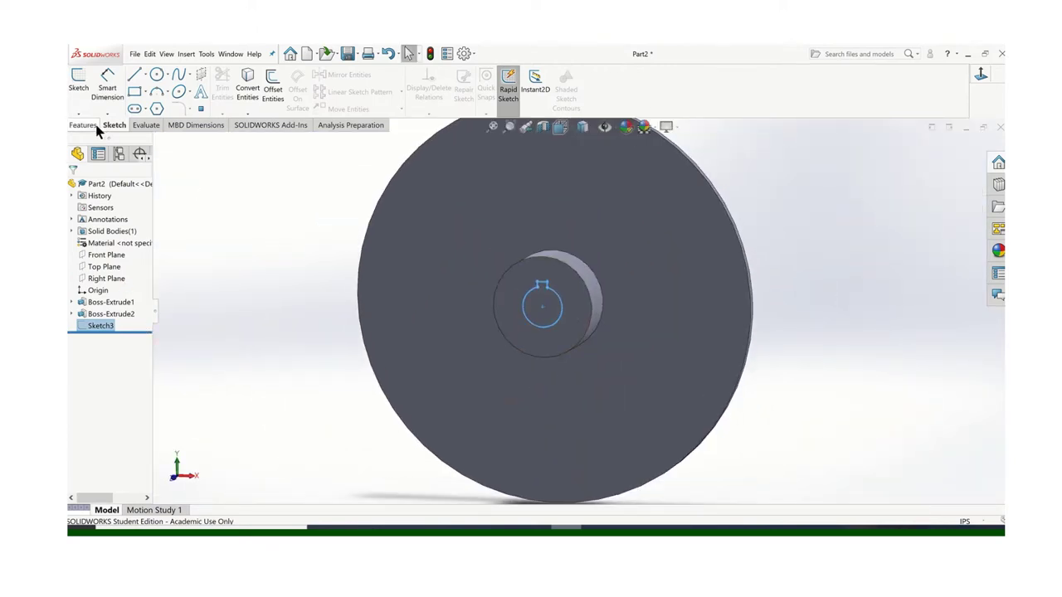
pyautogui.click(91, 126)
pyautogui.click(231, 87)
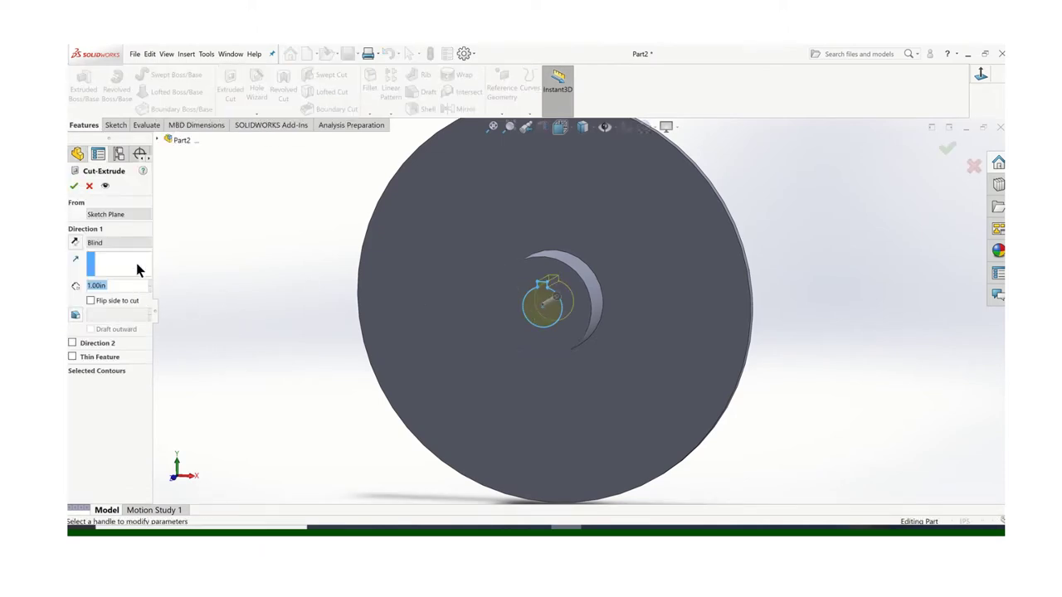
pyautogui.click(146, 243)
pyautogui.click(122, 264)
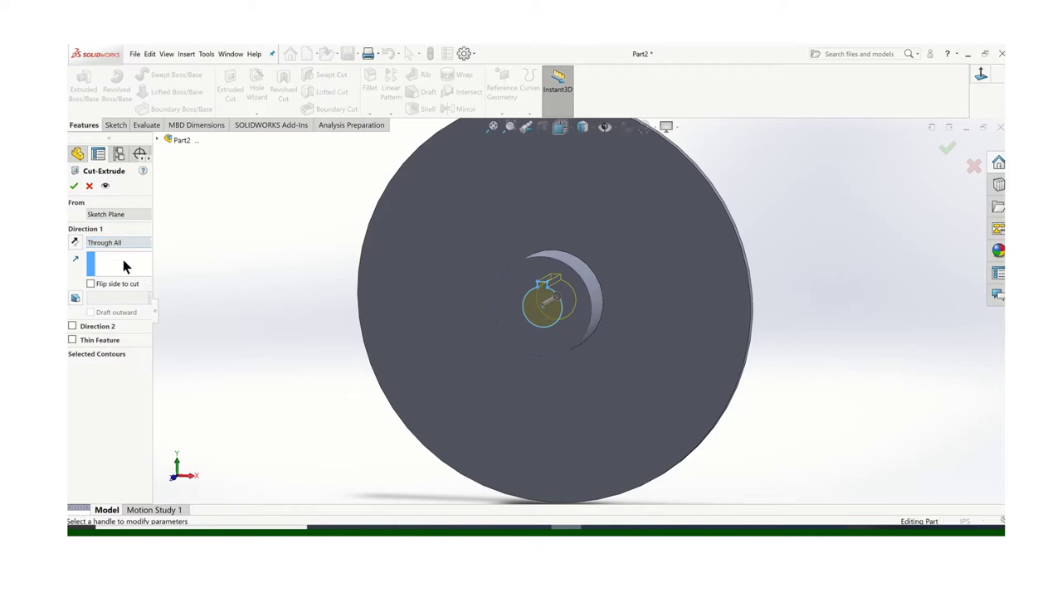
pyautogui.click(73, 185)
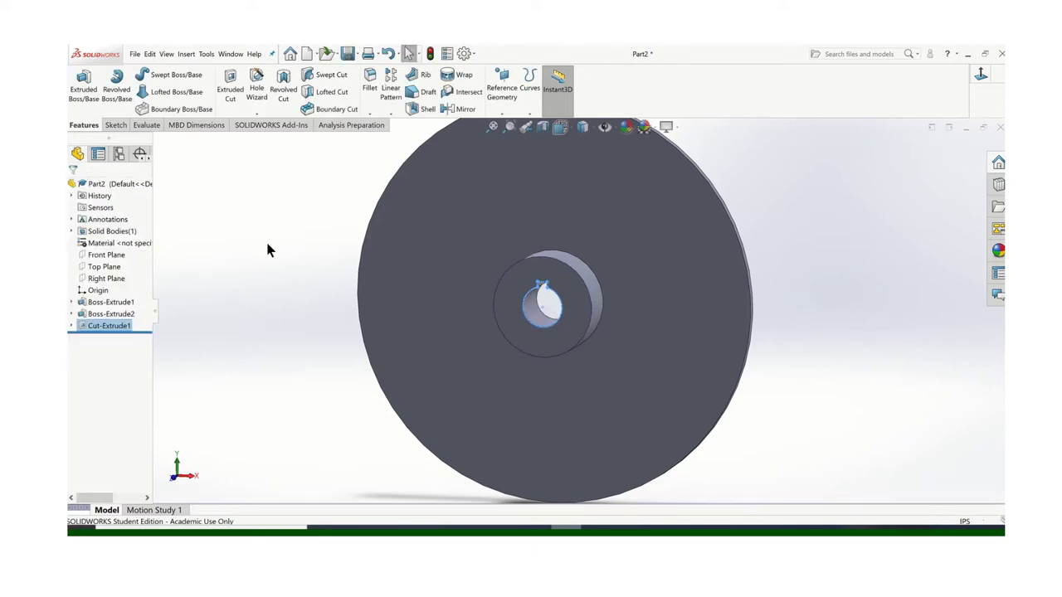
# Orbit the rotor edge-on, then open Save As and cancel it.
pyautogui.scroll(-5, 262, 239)
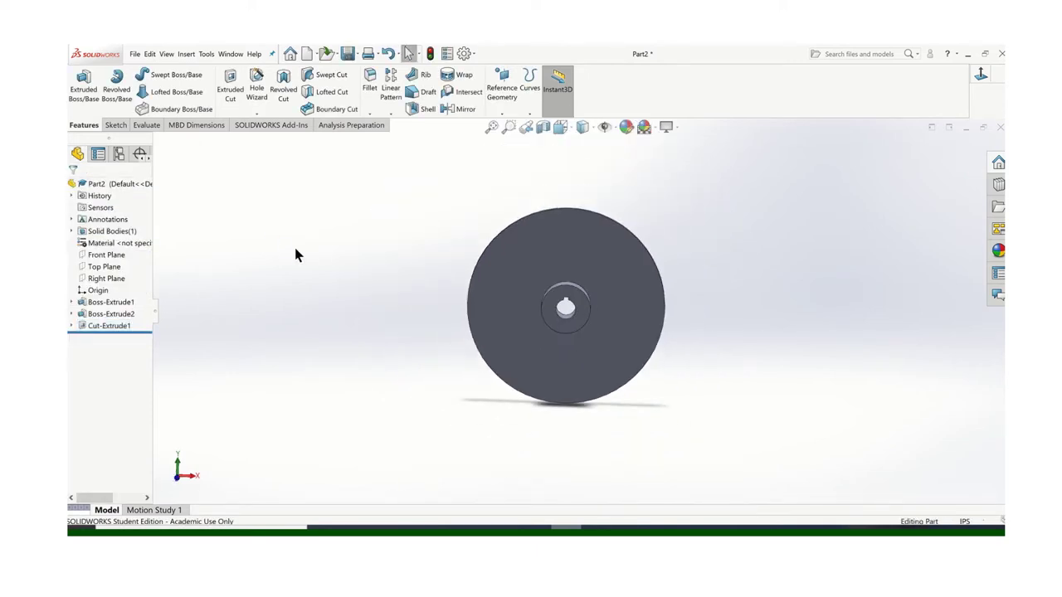
pyautogui.moveTo(294, 245)
pyautogui.mouseDown(button='middle')
pyautogui.moveTo(254, 246)
pyautogui.moveTo(360, 265)
pyautogui.mouseUp(button='middle')
pyautogui.scroll(2, 360, 266)
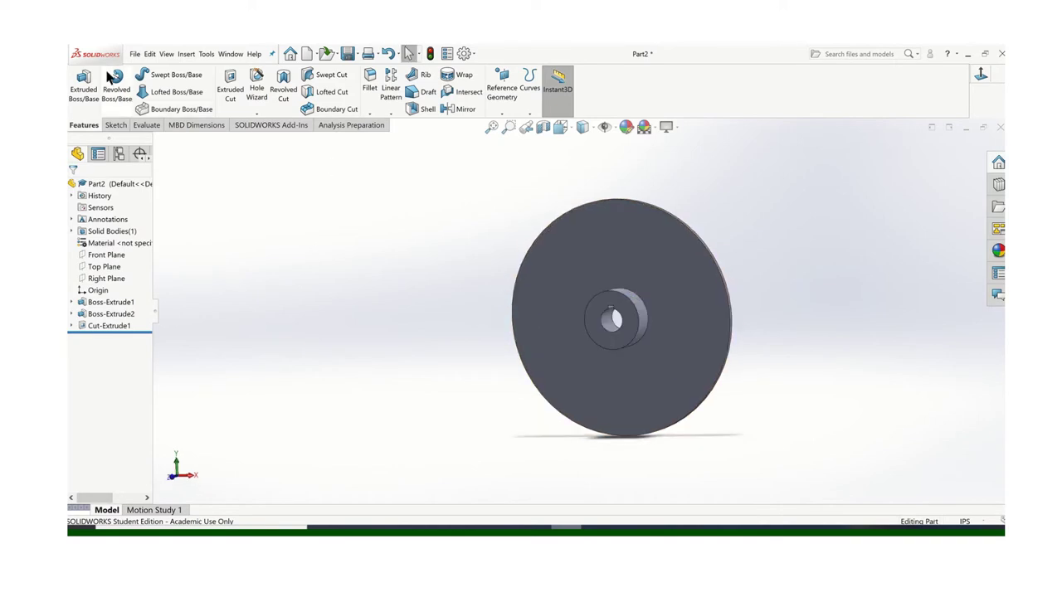
pyautogui.click(134, 54)
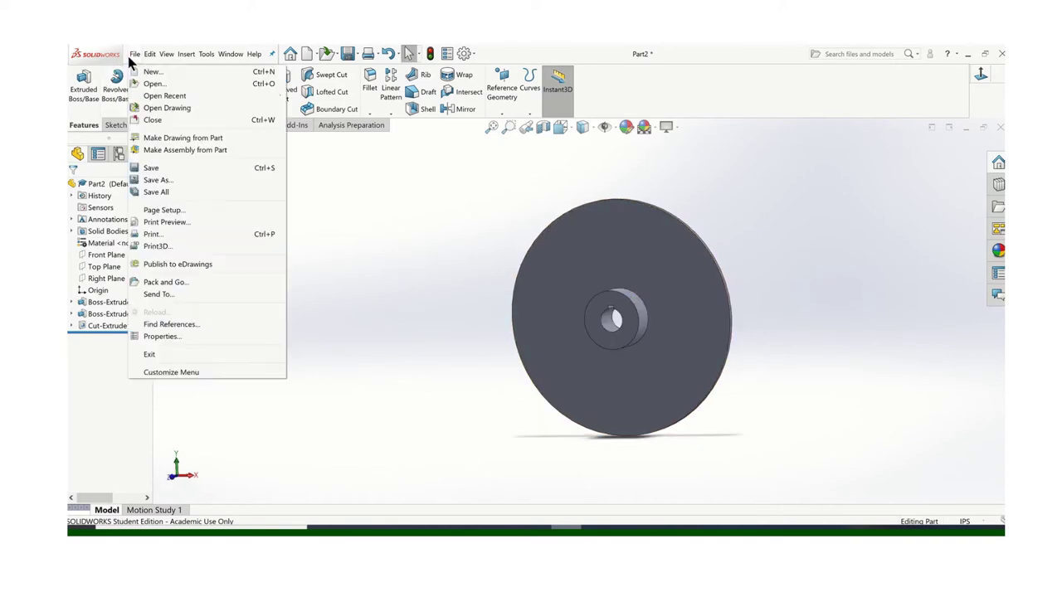
pyautogui.click(162, 181)
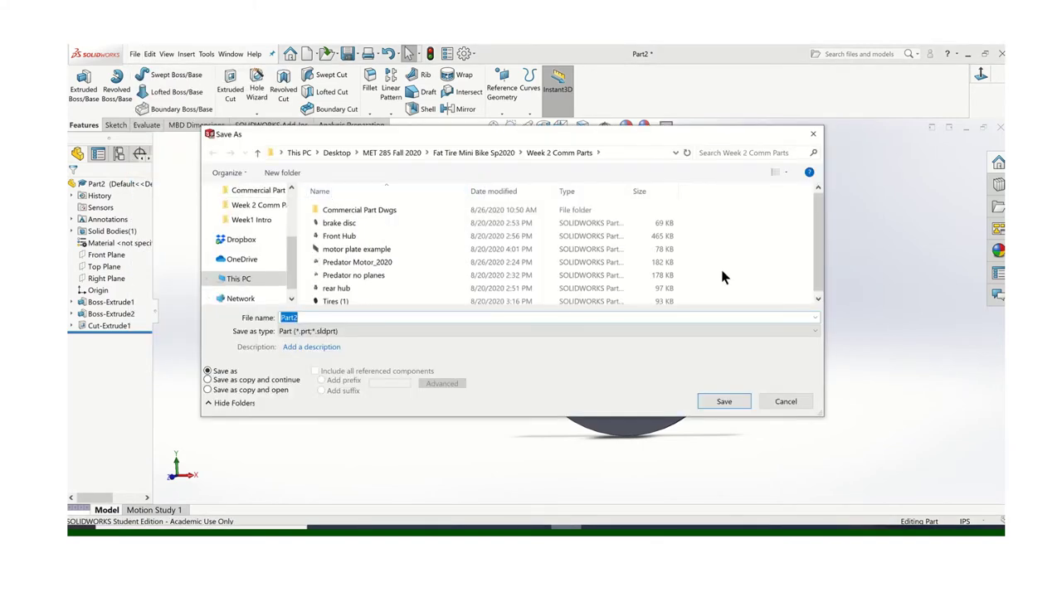
pyautogui.click(786, 403)
# Create a new desktop folder named FTMB Comm Parts.
pyautogui.click(967, 53)
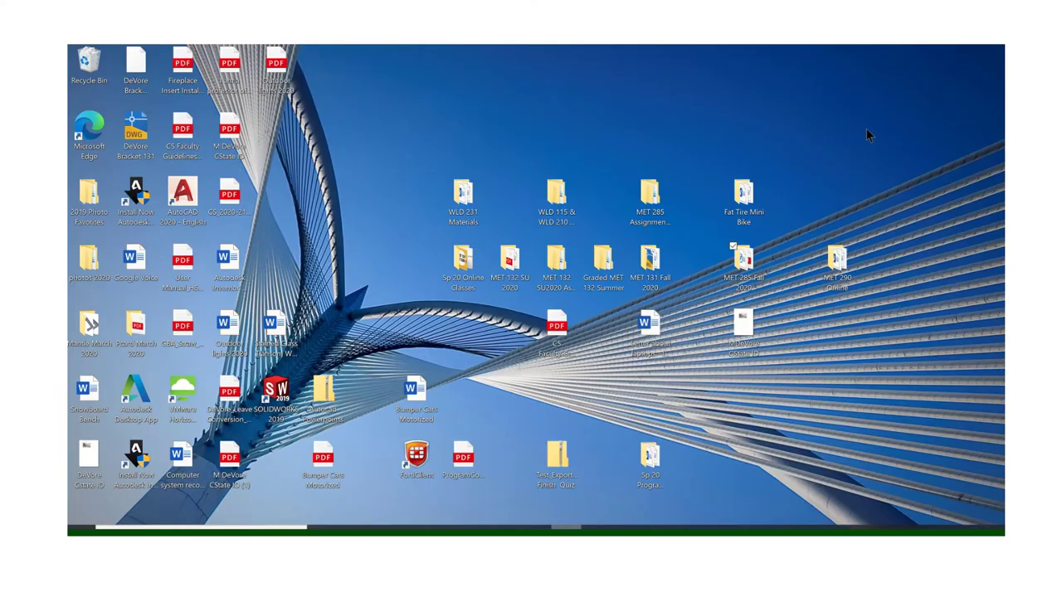
pyautogui.rightClick(655, 109)
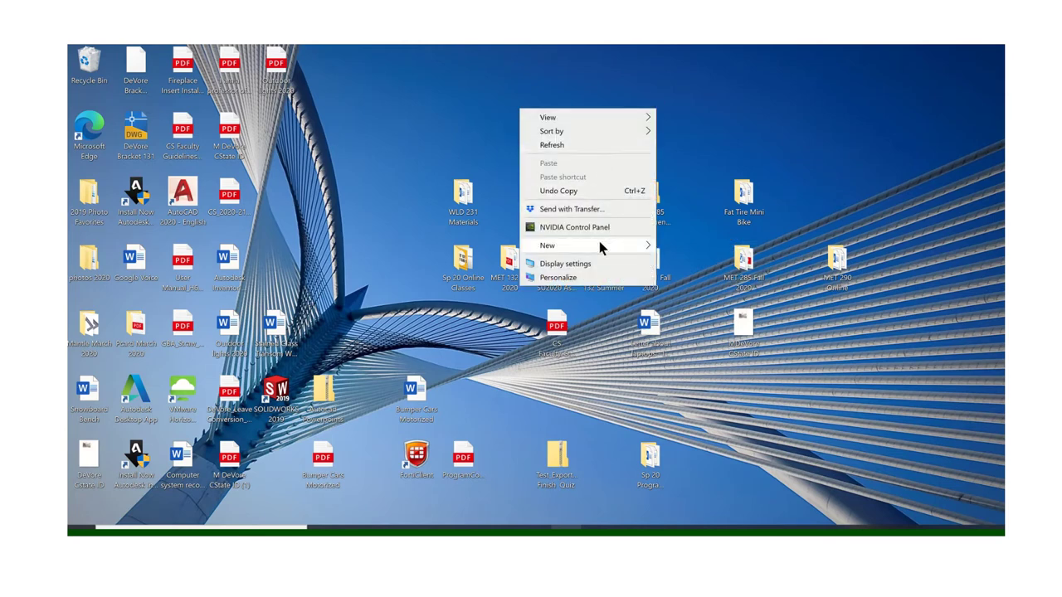
pyautogui.moveTo(604, 245)
pyautogui.click(688, 244)
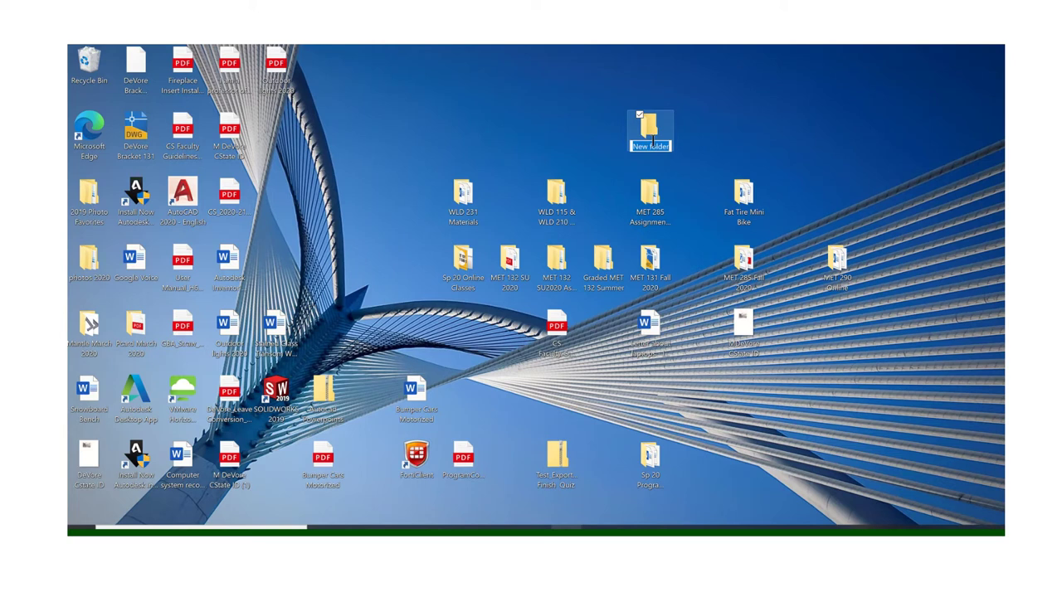
pyautogui.write('FTMB Comm Parts')
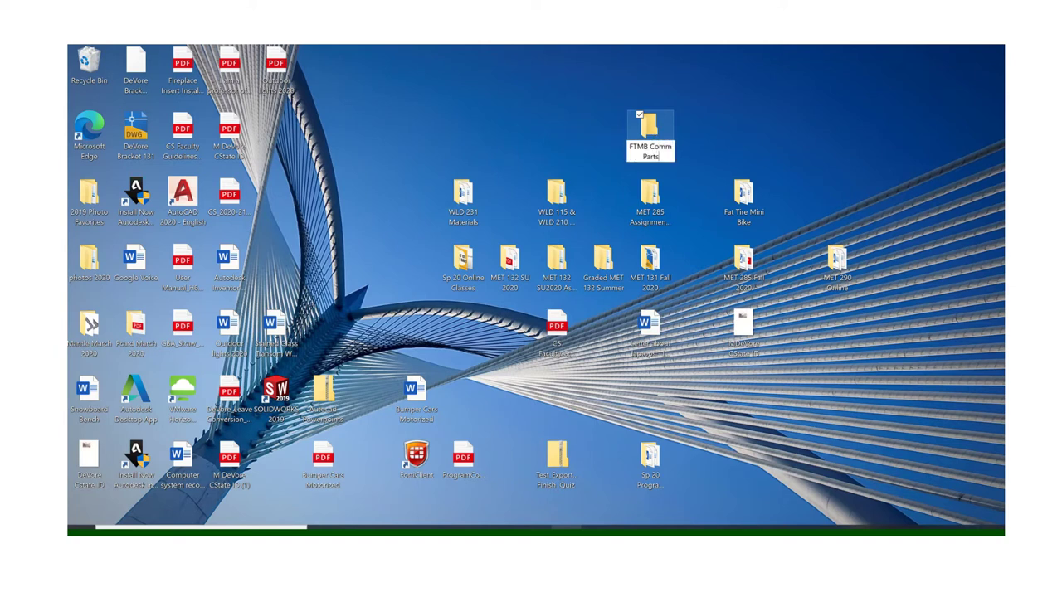
pyautogui.press('Return')
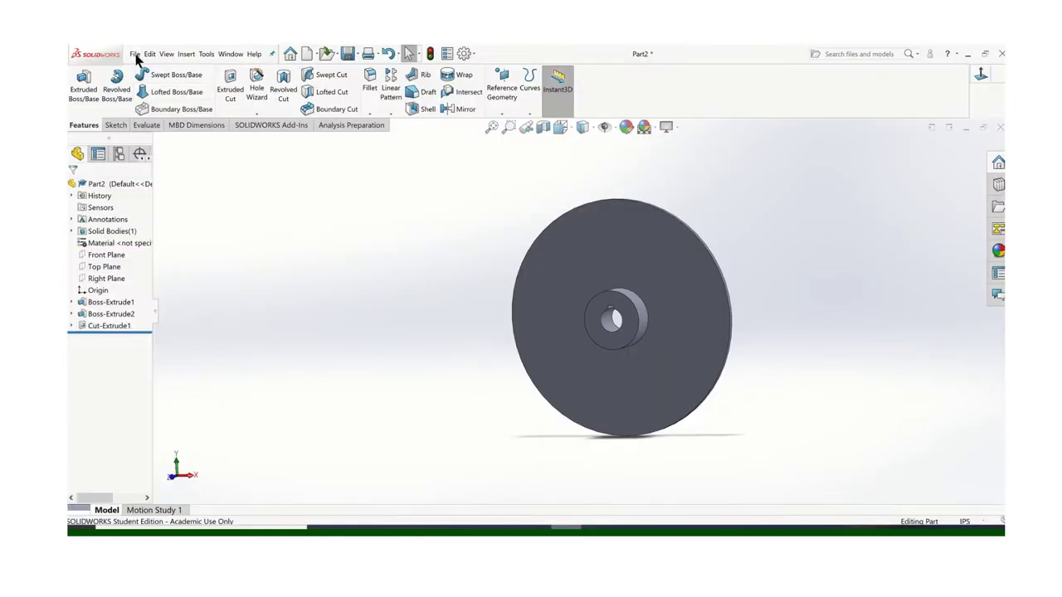
# Save the part as CP285-110 in Desktop > FTMB Comm Parts.
pyautogui.click(134, 53)
pyautogui.click(191, 179)
pyautogui.scroll(3, 257, 220)
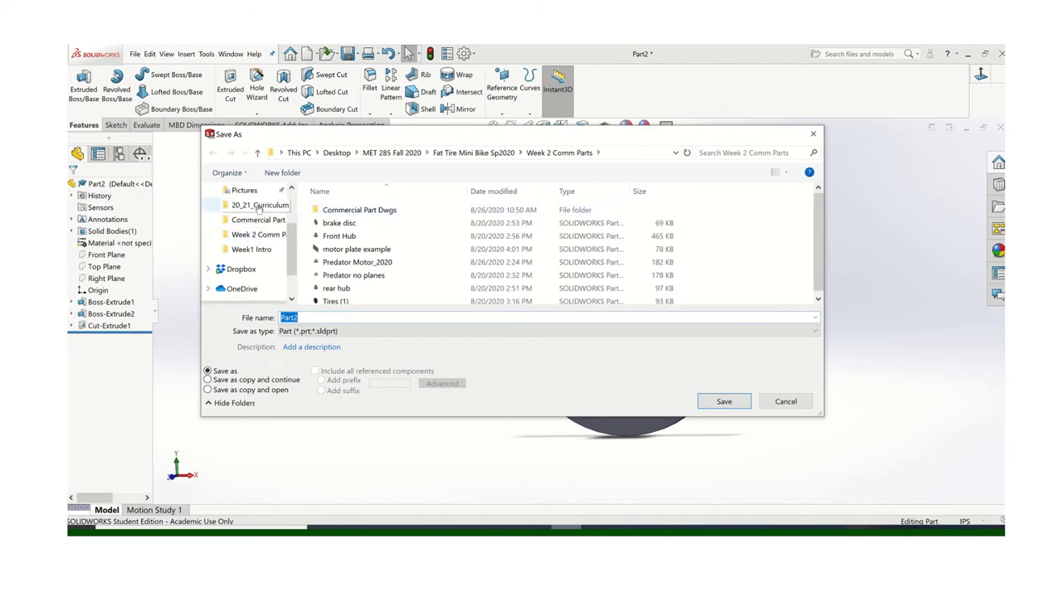
pyautogui.scroll(3, 260, 219)
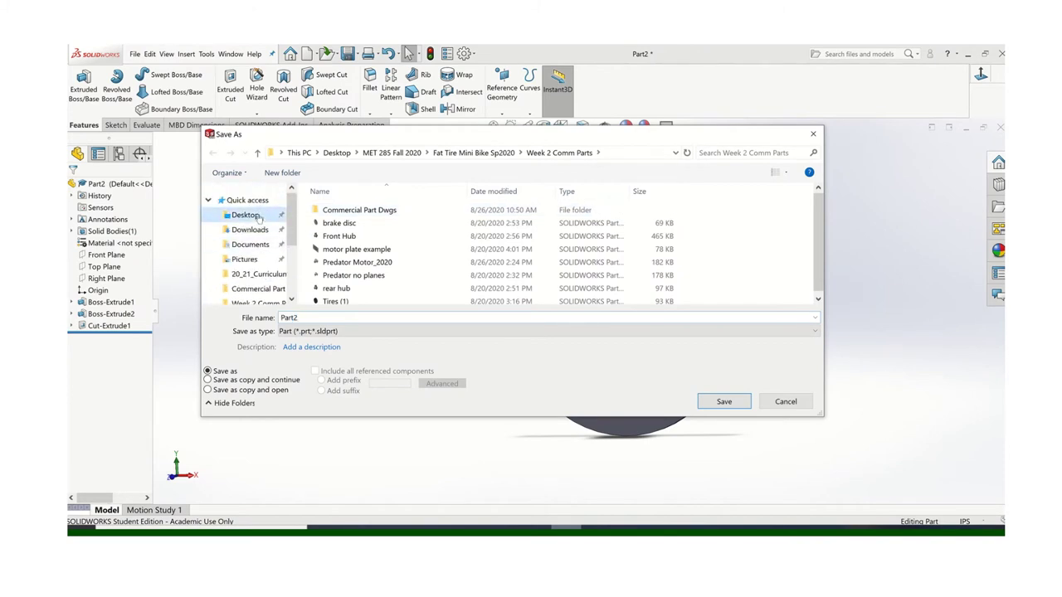
pyautogui.click(245, 215)
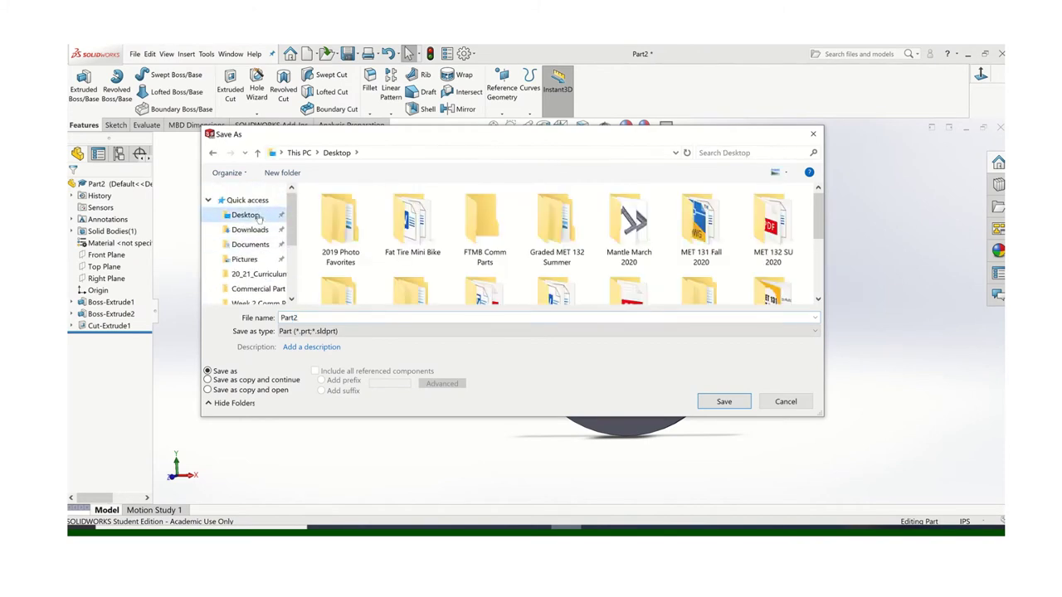
pyautogui.doubleClick(485, 222)
pyautogui.doubleClick(286, 320)
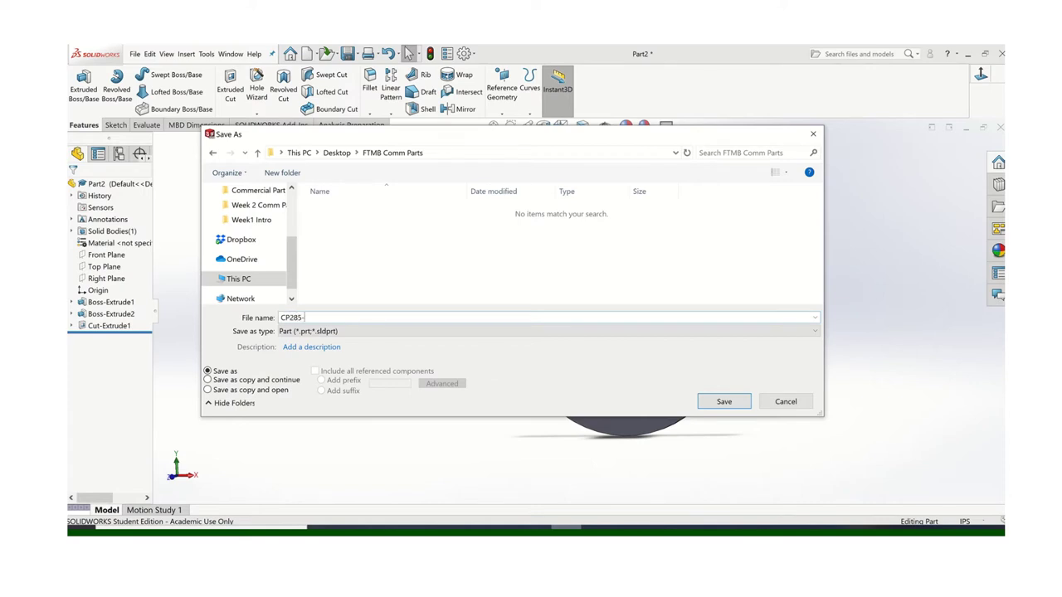
pyautogui.click(709, 407)
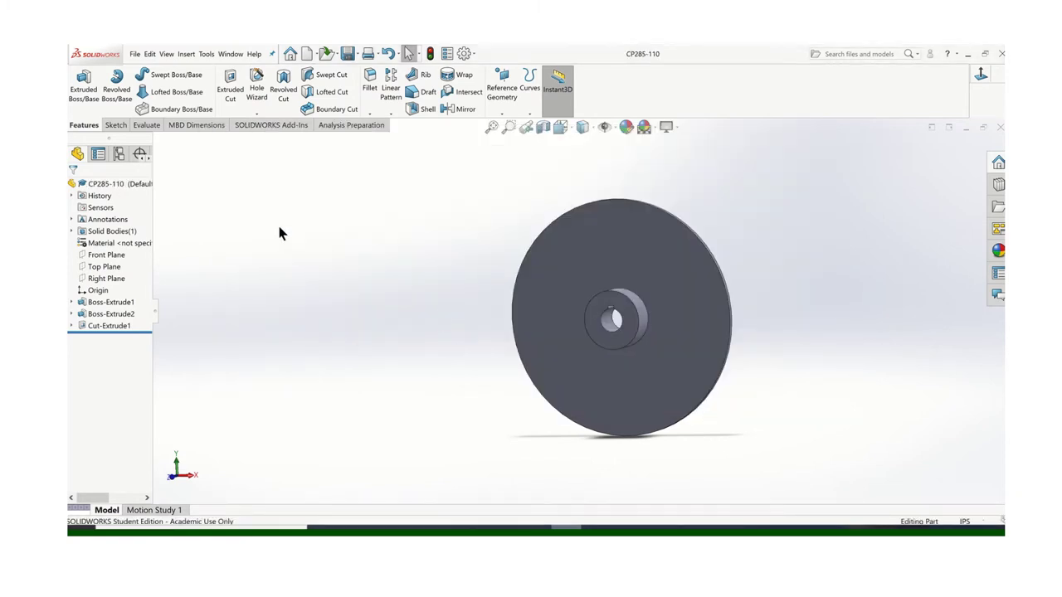
# Make a drawing from the part using the ANSI DWG template.
pyautogui.click(132, 55)
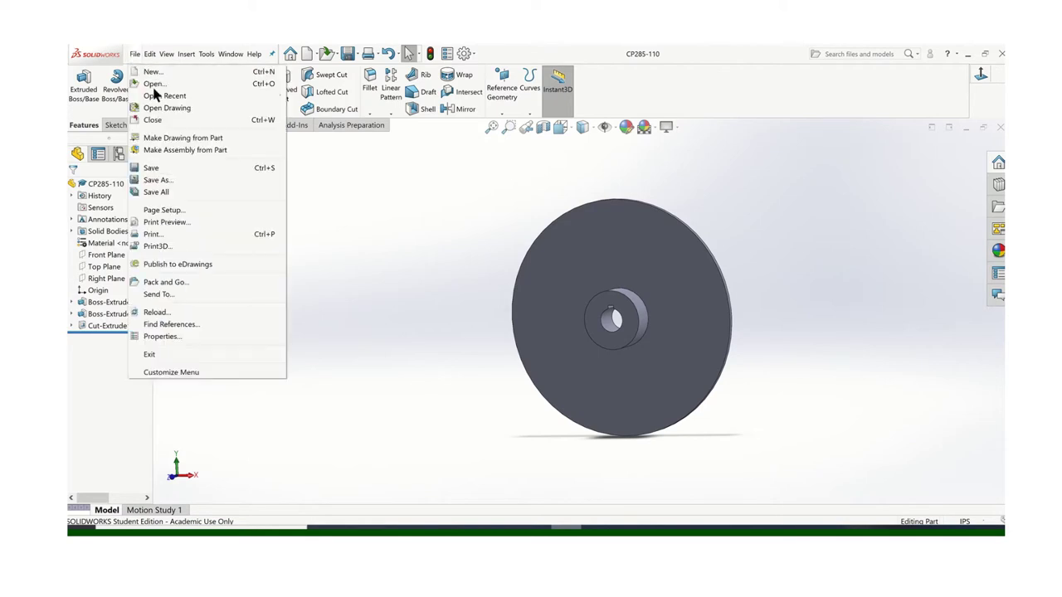
pyautogui.click(167, 139)
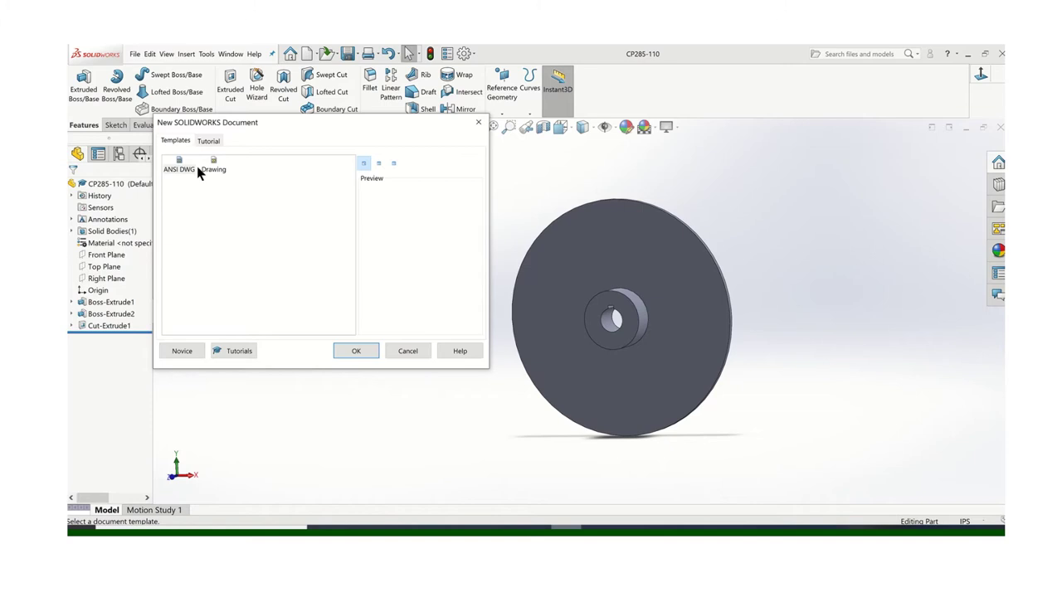
pyautogui.click(184, 168)
pyautogui.click(359, 349)
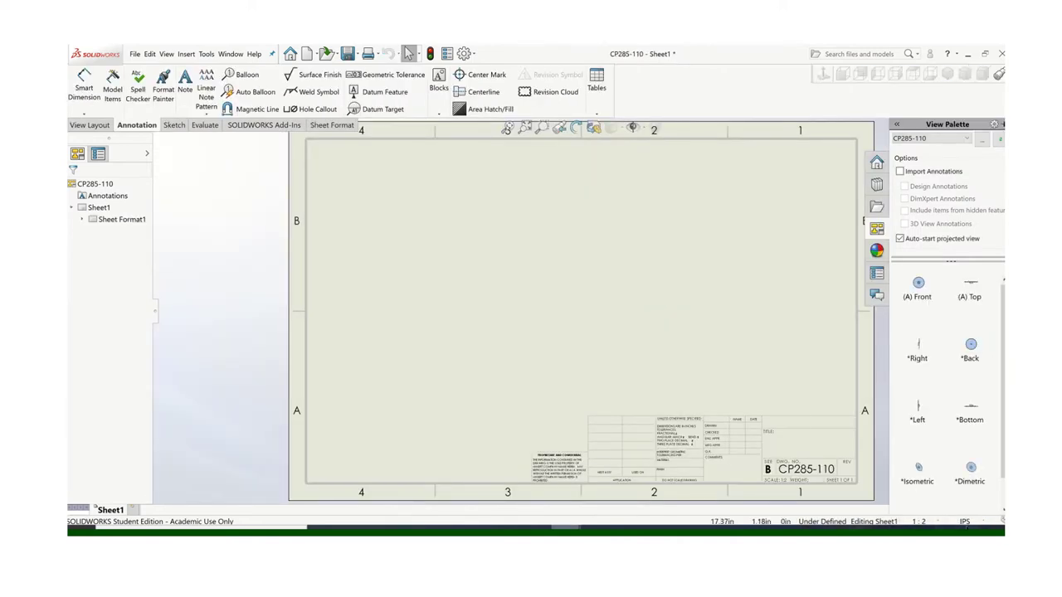
pyautogui.click(474, 56)
pyautogui.click(487, 71)
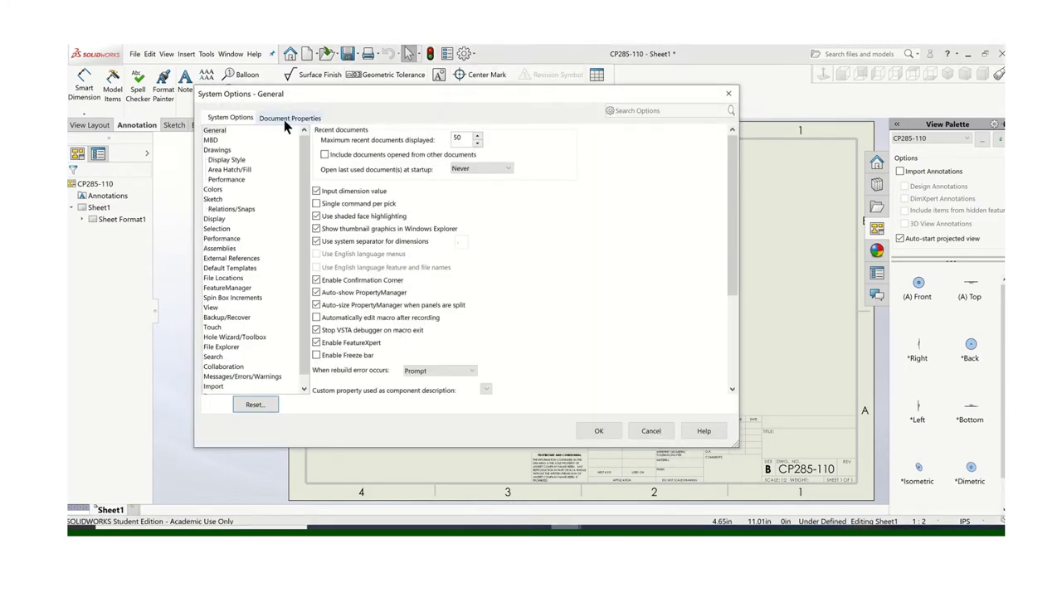
pyautogui.click(289, 118)
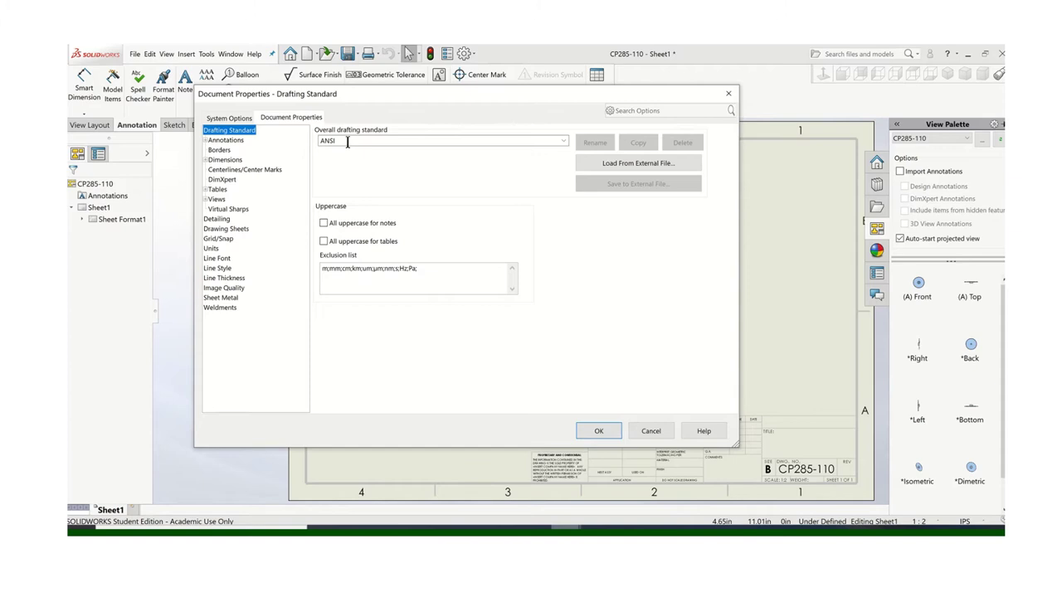
pyautogui.click(556, 141)
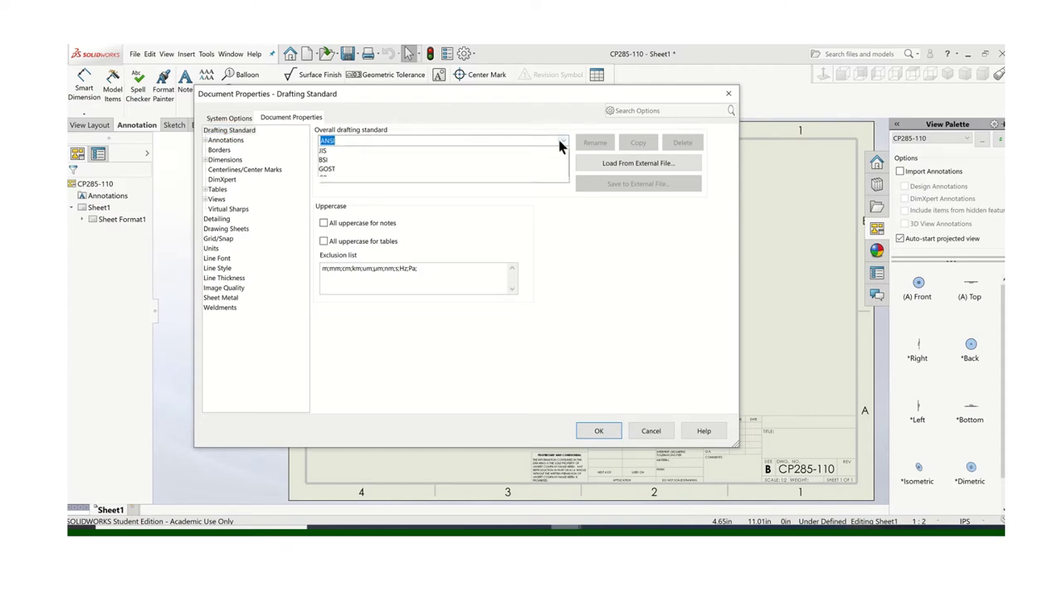
pyautogui.click(327, 160)
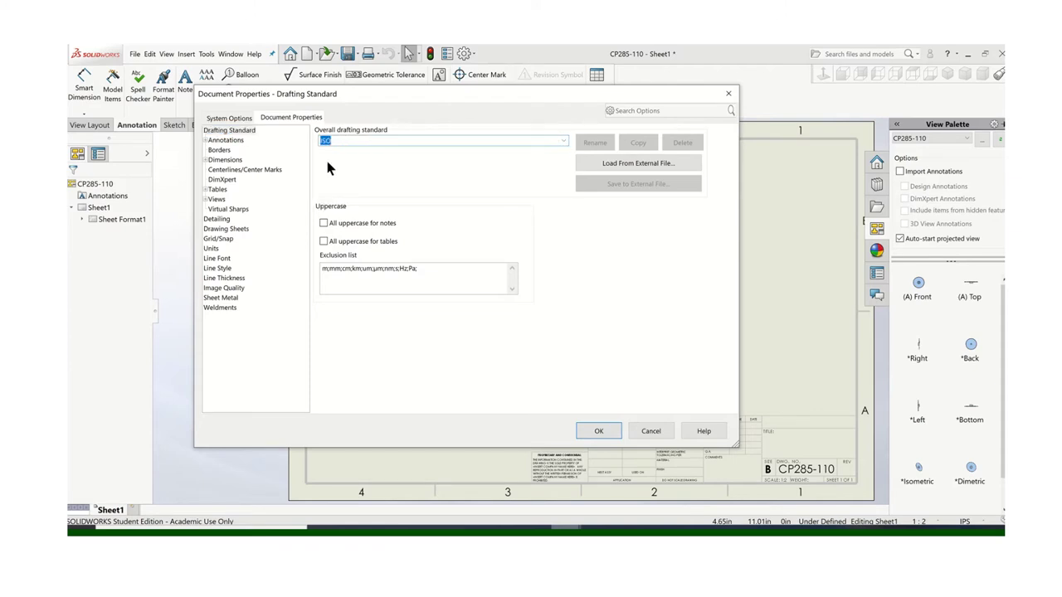
pyautogui.click(561, 147)
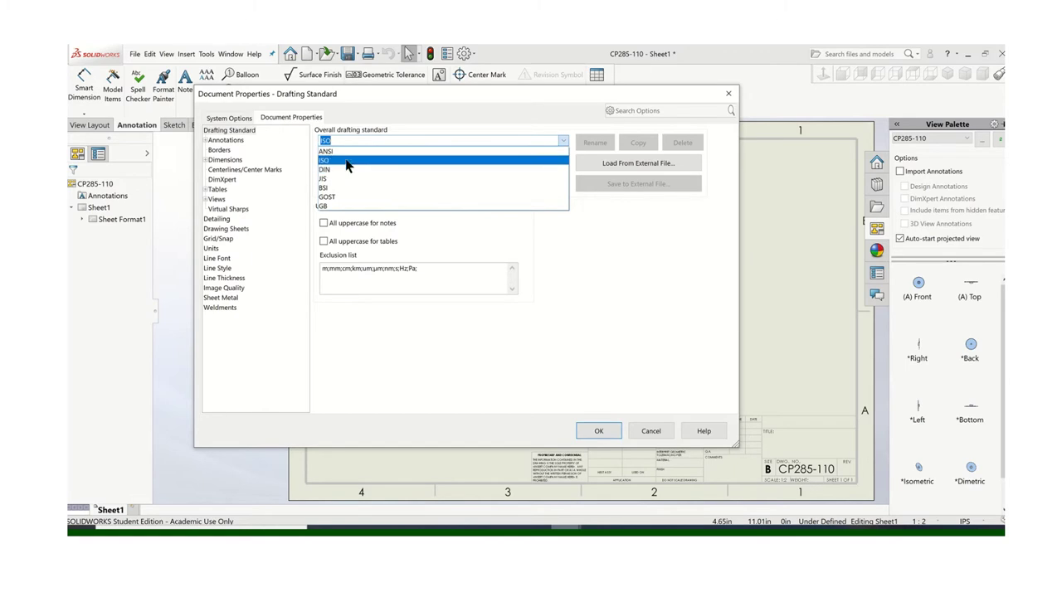
pyautogui.click(348, 161)
pyautogui.click(563, 141)
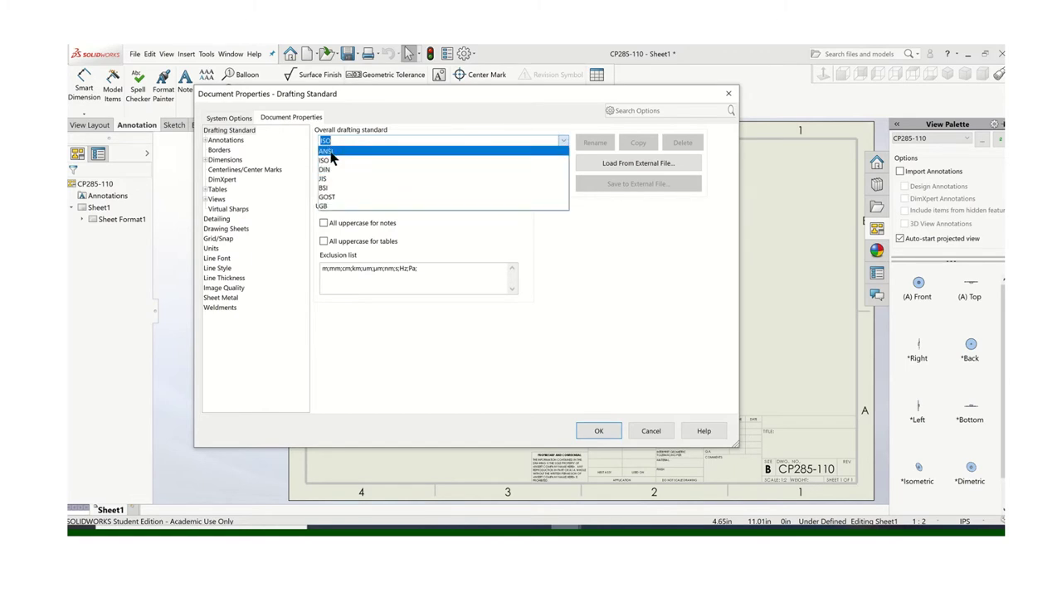
pyautogui.click(359, 153)
pyautogui.click(601, 430)
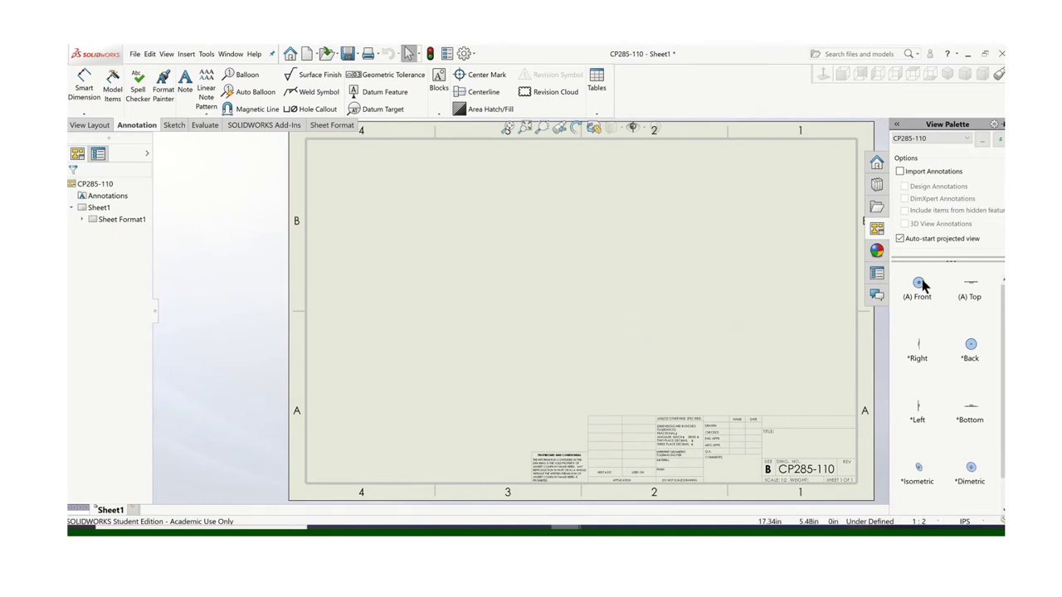
# Place the front view, then project the right and top views from it.
pyautogui.moveTo(923, 287)
pyautogui.mouseDown()
pyautogui.moveTo(772, 325)
pyautogui.moveTo(610, 342)
pyautogui.moveTo(478, 325)
pyautogui.moveTo(470, 310)
pyautogui.mouseUp()
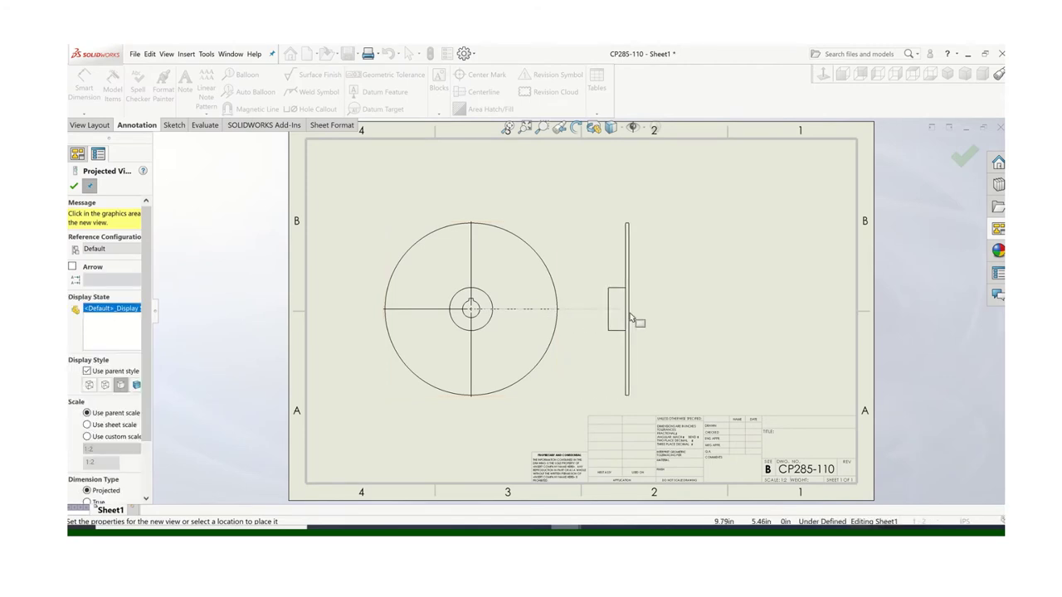
pyautogui.click(636, 316)
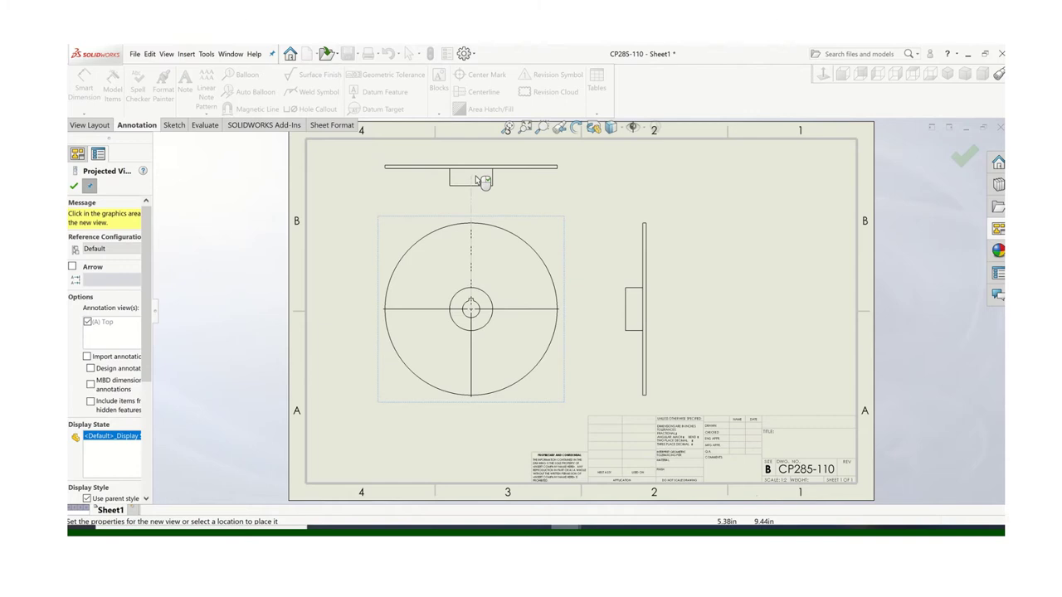
pyautogui.click(481, 179)
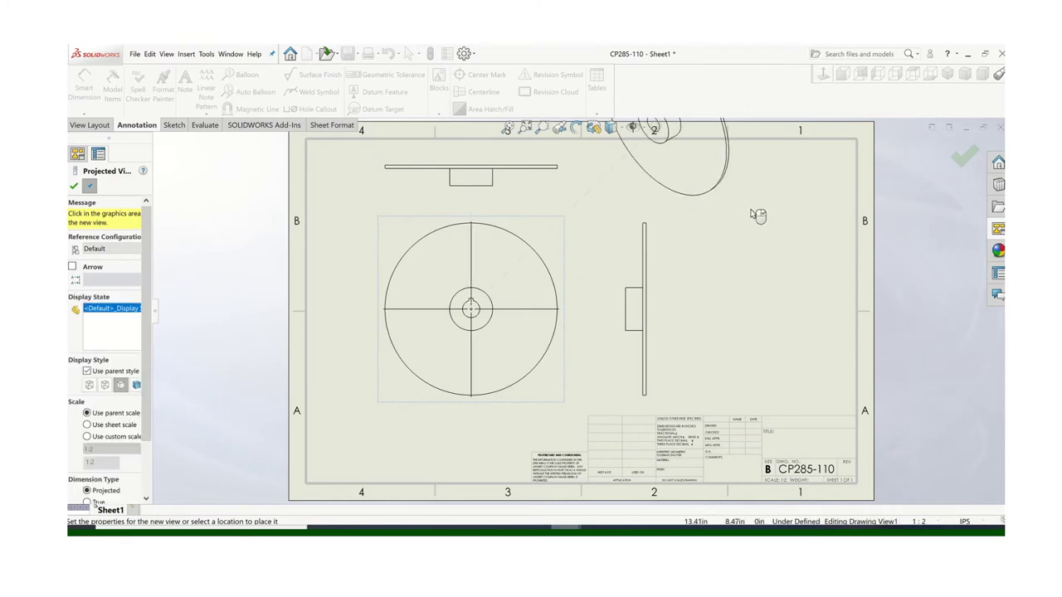
pyautogui.click(964, 158)
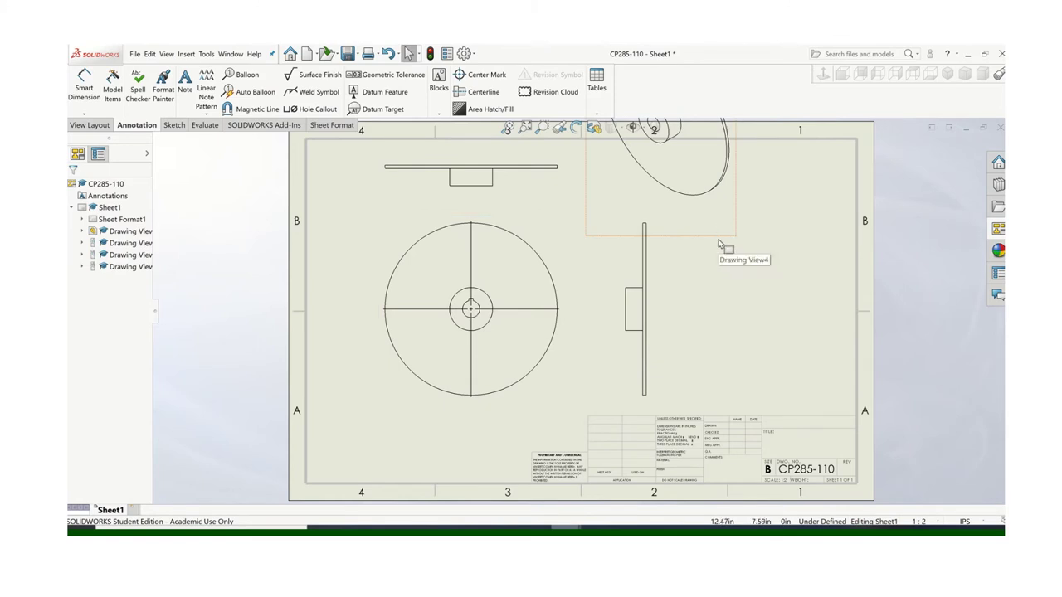
# Move the isometric view to the sheet's upper right and widen the FeatureManager.
pyautogui.moveTo(720, 242)
pyautogui.mouseDown()
pyautogui.moveTo(805, 296)
pyautogui.moveTo(817, 352)
pyautogui.mouseUp()
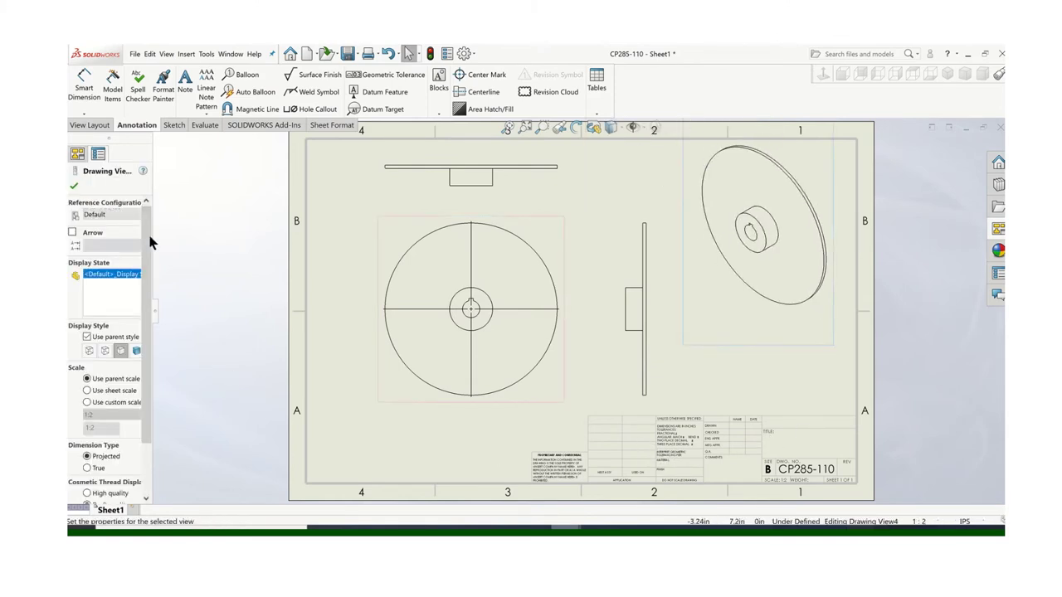
pyautogui.click(75, 186)
pyautogui.press('Escape')
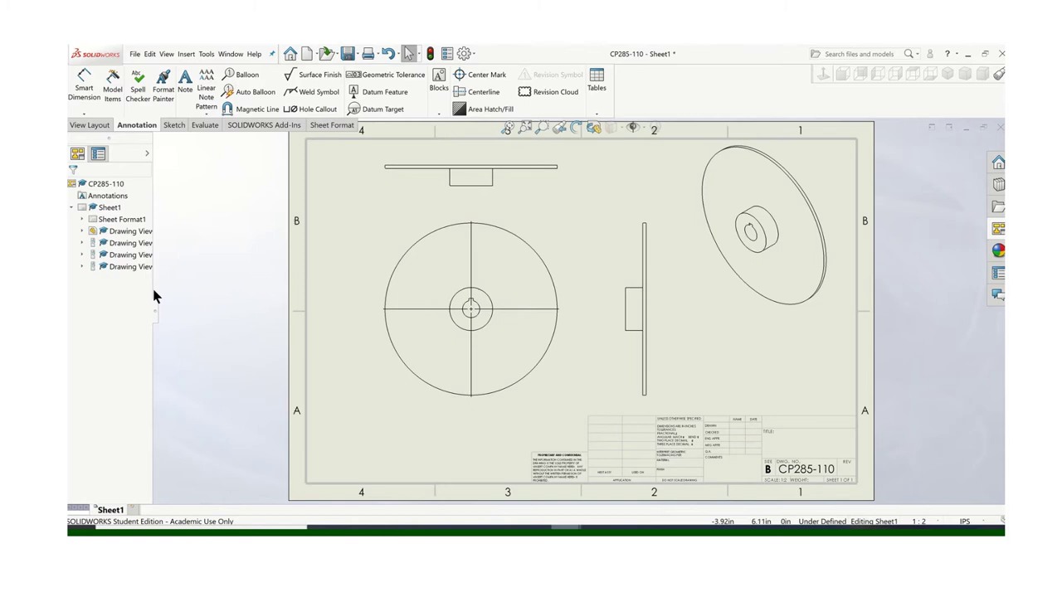
pyautogui.moveTo(151, 284); pyautogui.dragTo(200, 285)
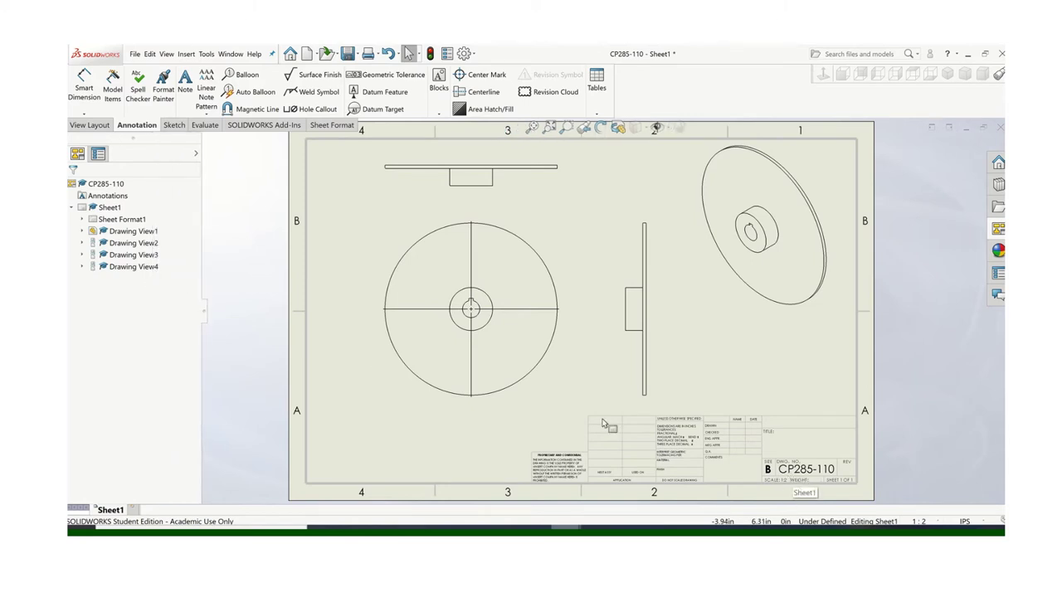
pyautogui.rightClick(122, 223)
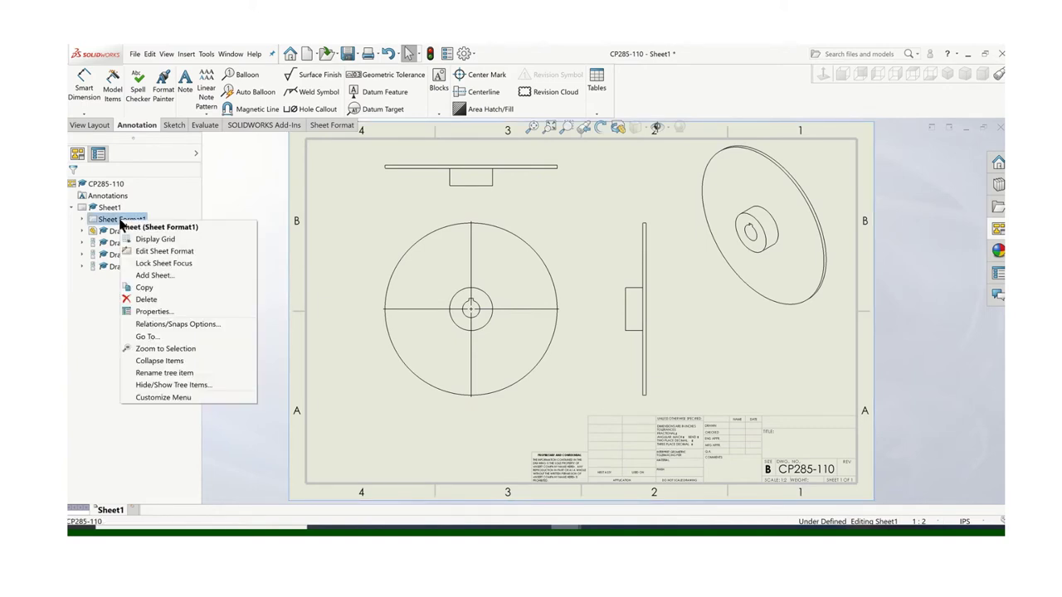
pyautogui.click(153, 252)
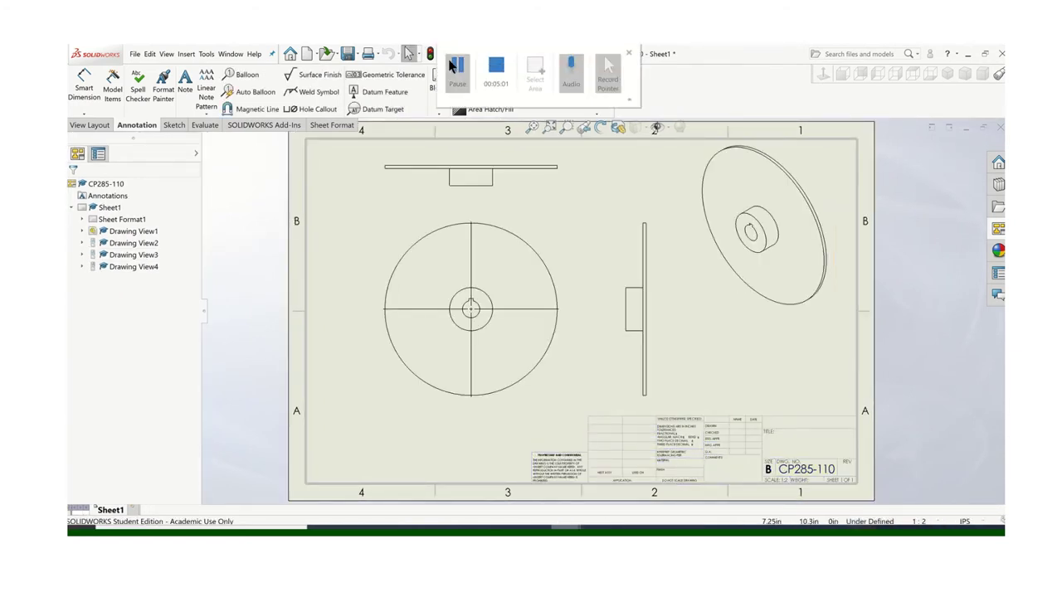
pyautogui.rightClick(118, 214)
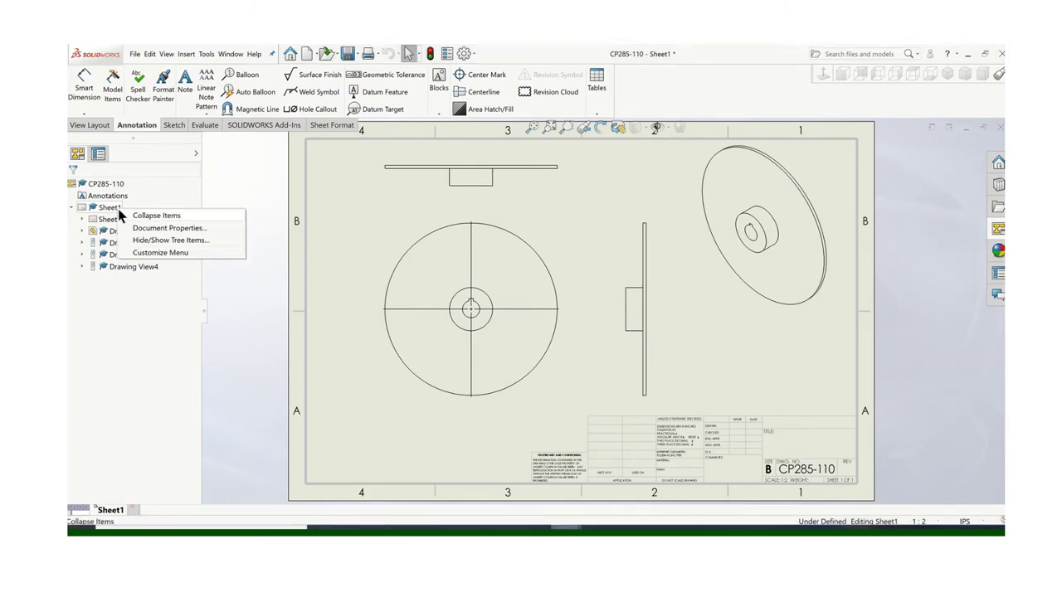
pyautogui.click(272, 213)
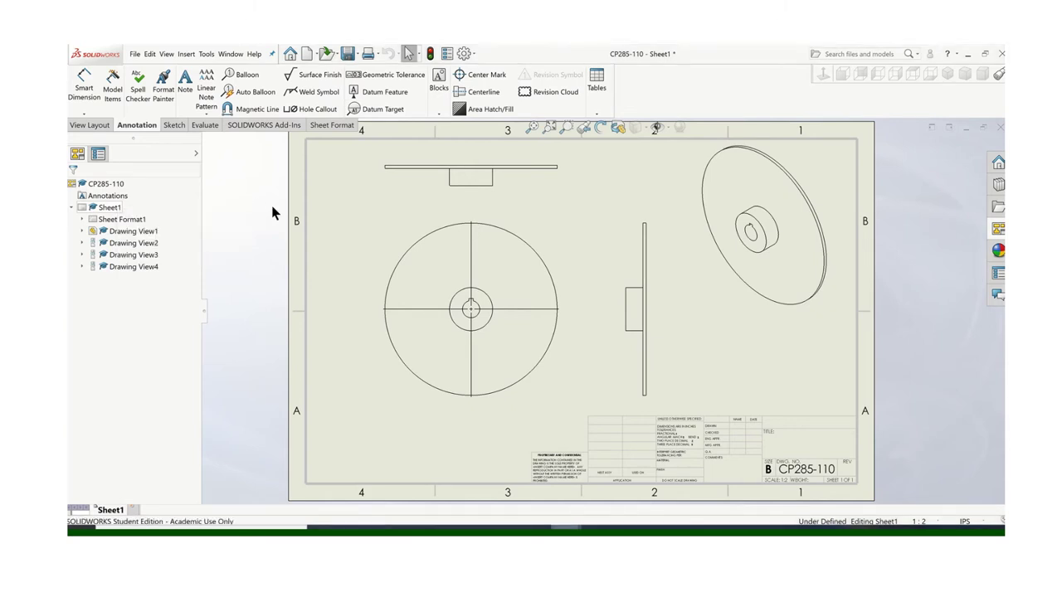
pyautogui.rightClick(102, 214)
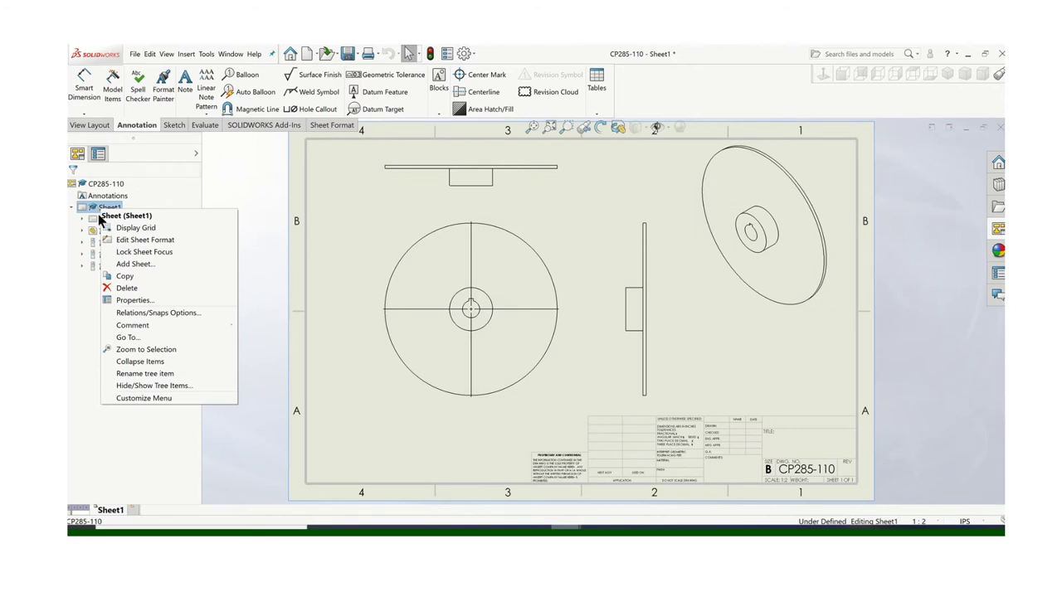
pyautogui.click(135, 300)
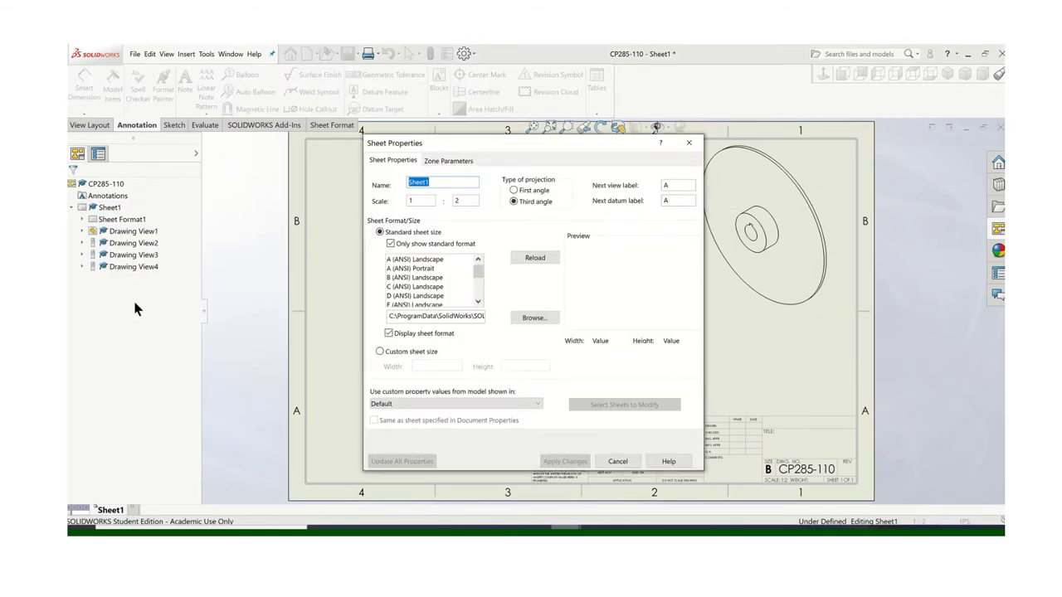
pyautogui.click(409, 278)
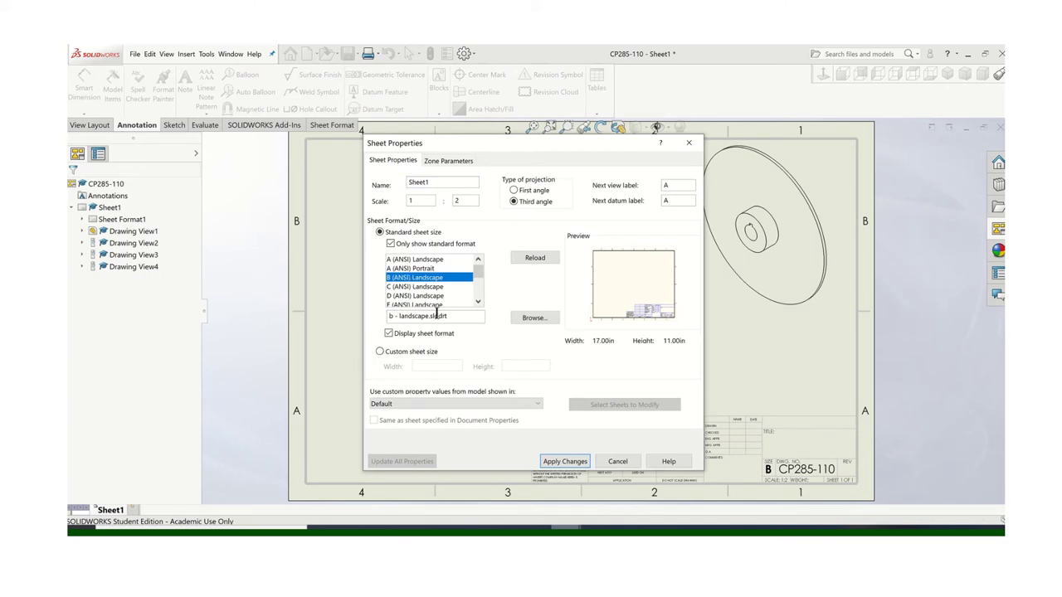
pyautogui.click(630, 465)
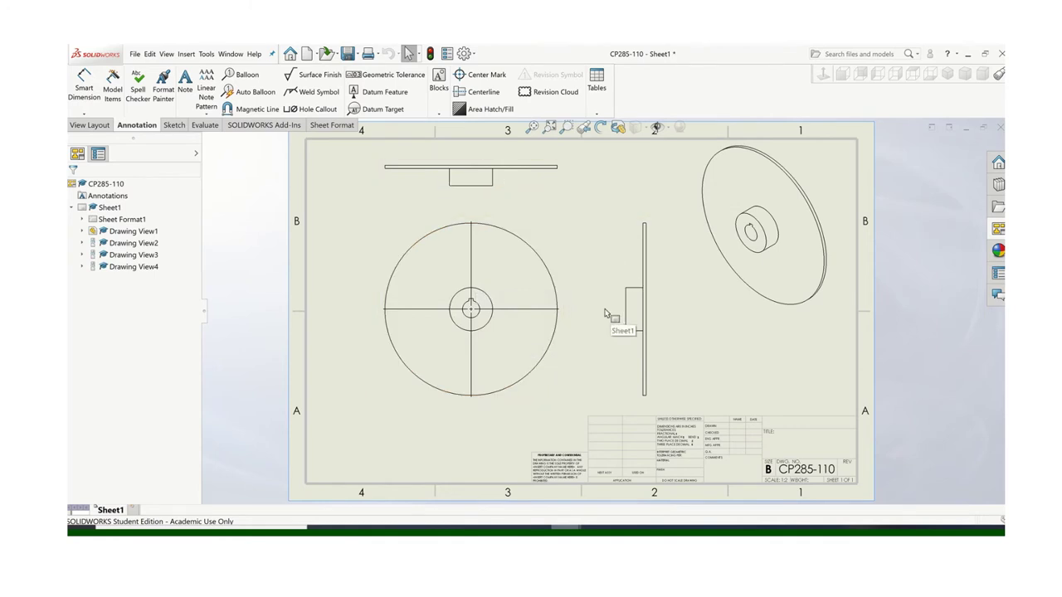
pyautogui.click(549, 243)
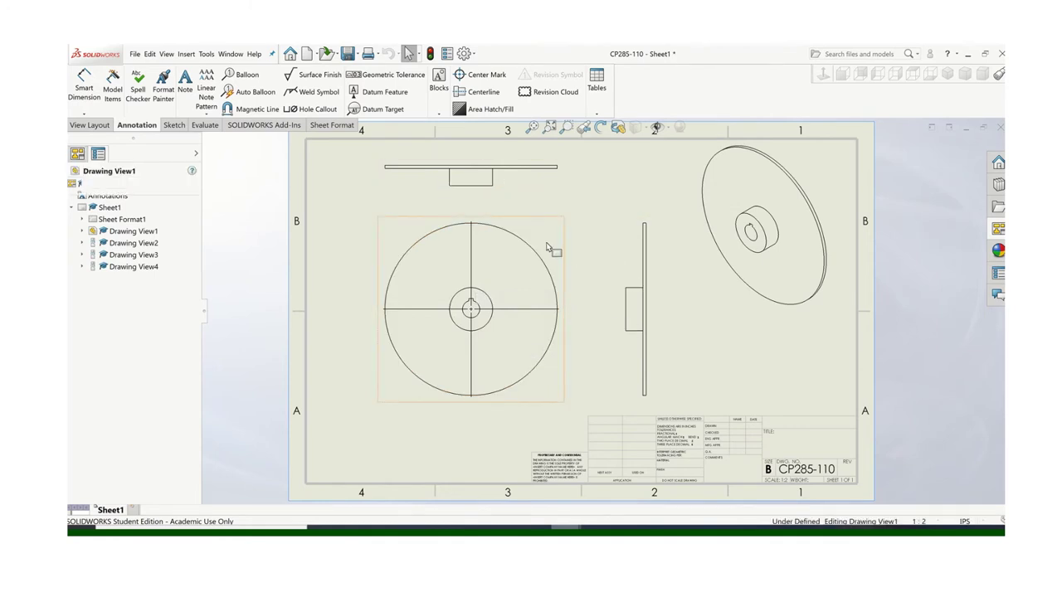
# Set the front view's display style to Hidden Lines Visible.
pyautogui.moveTo(203, 311); pyautogui.dragTo(201, 360)
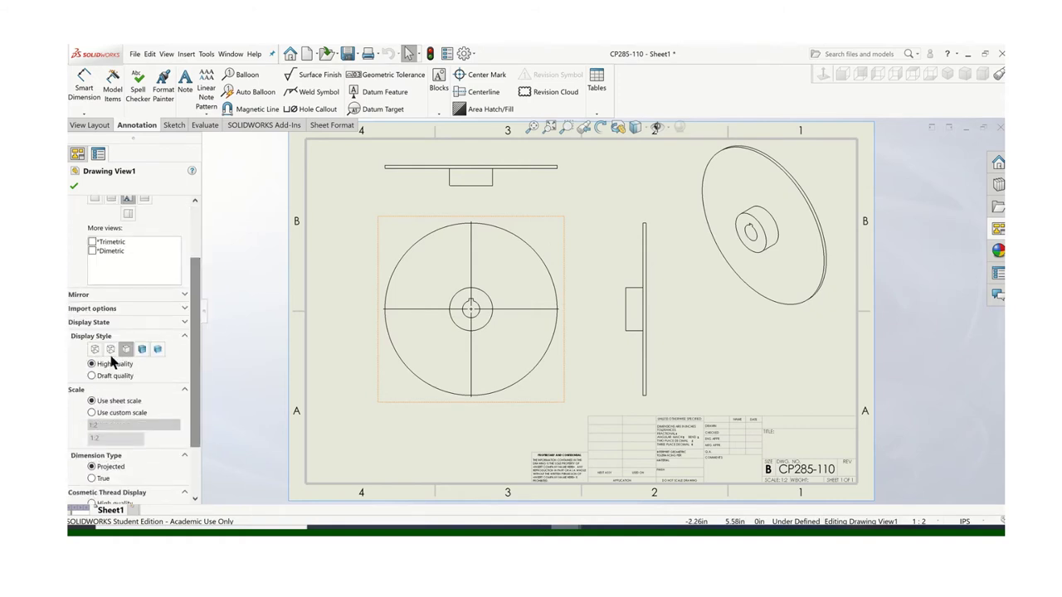
pyautogui.click(111, 350)
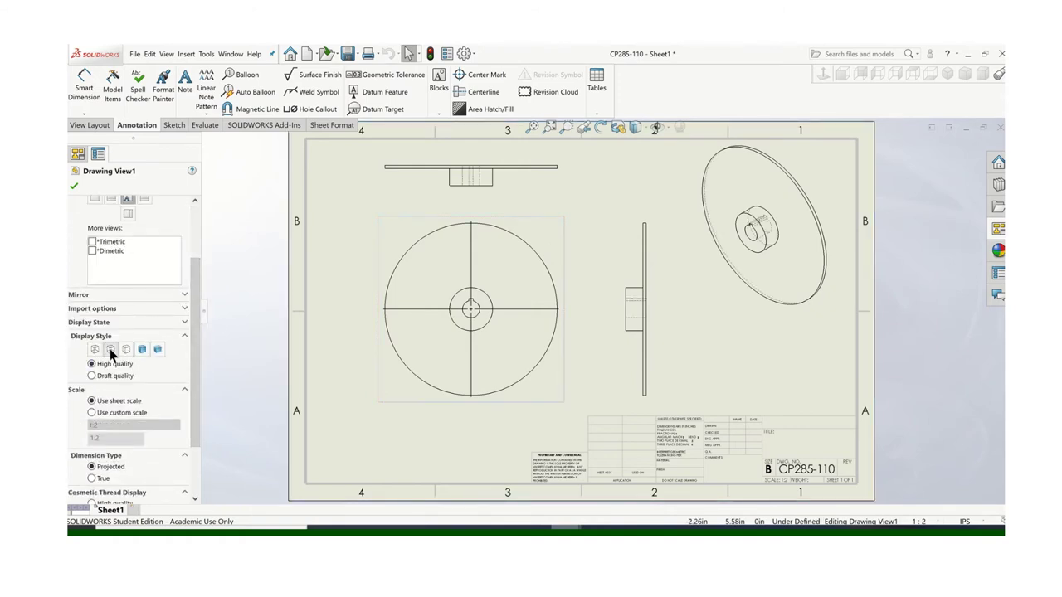
pyautogui.click(75, 187)
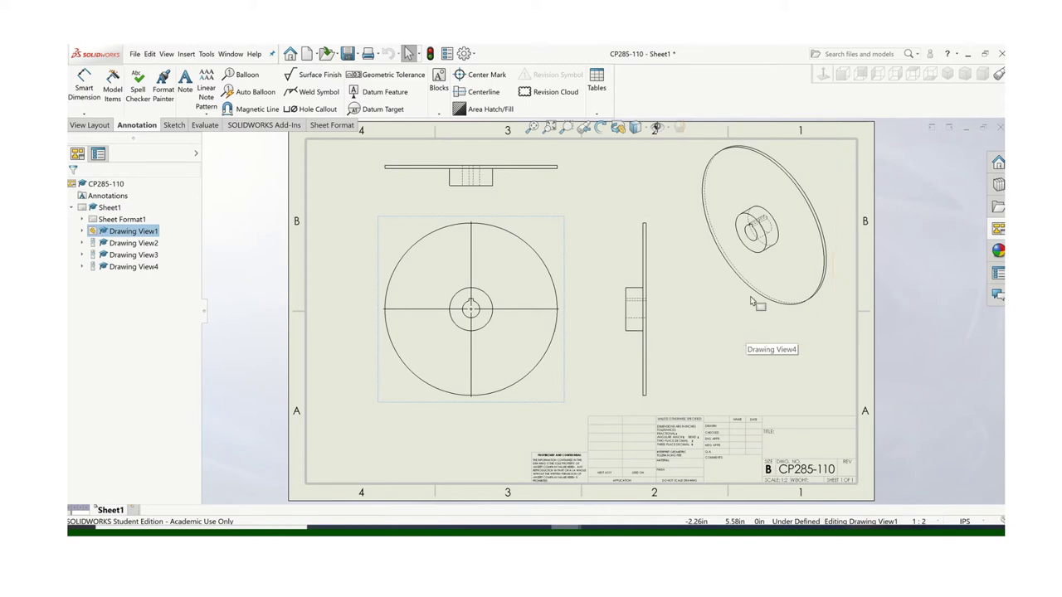
# Set the isometric view, Drawing View4, to Hidden Lines Removed.
pyautogui.click(752, 339)
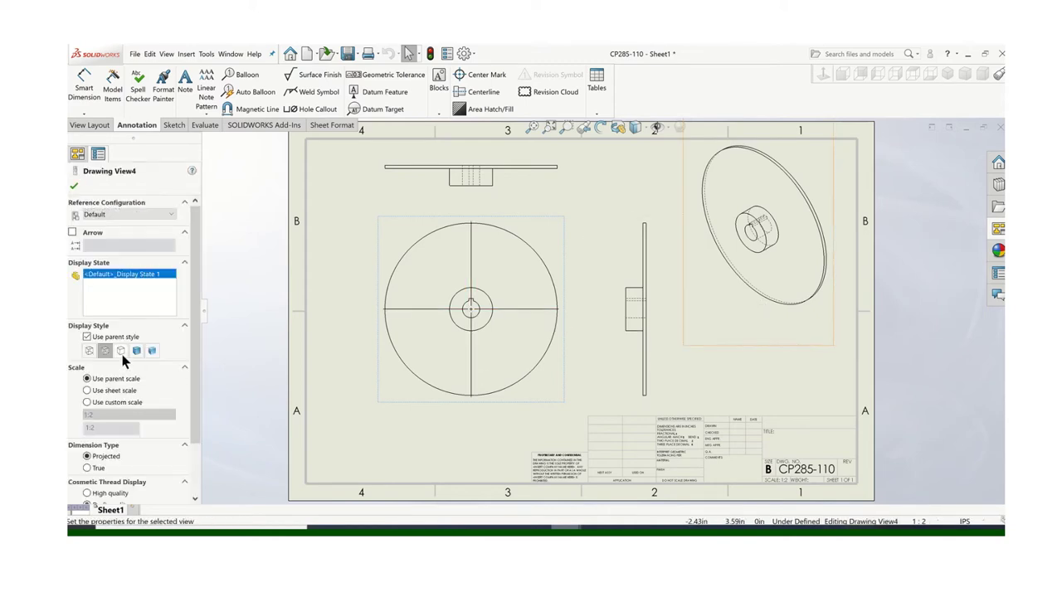
pyautogui.click(120, 350)
pyautogui.click(74, 187)
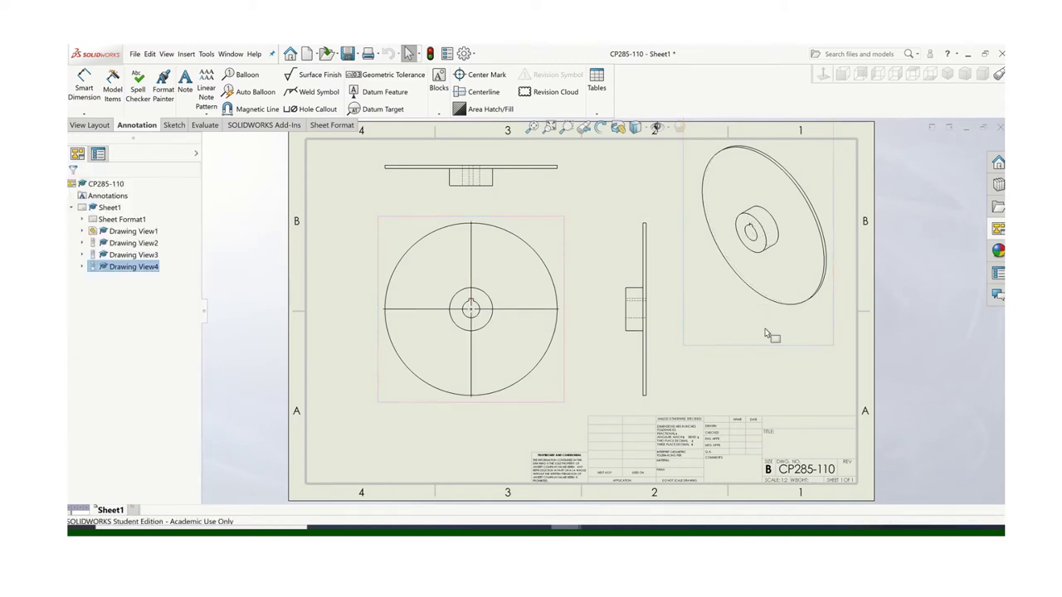
pyautogui.click(862, 440)
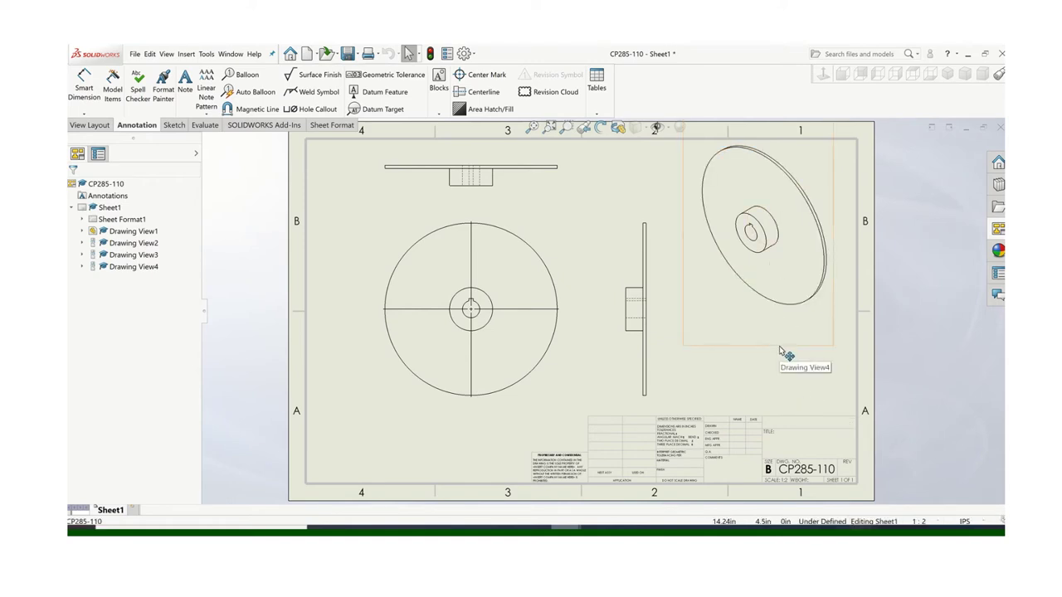
# Delete the original isometric view, Drawing View4, from the sheet.
pyautogui.click(741, 340)
pyautogui.press('Delete')
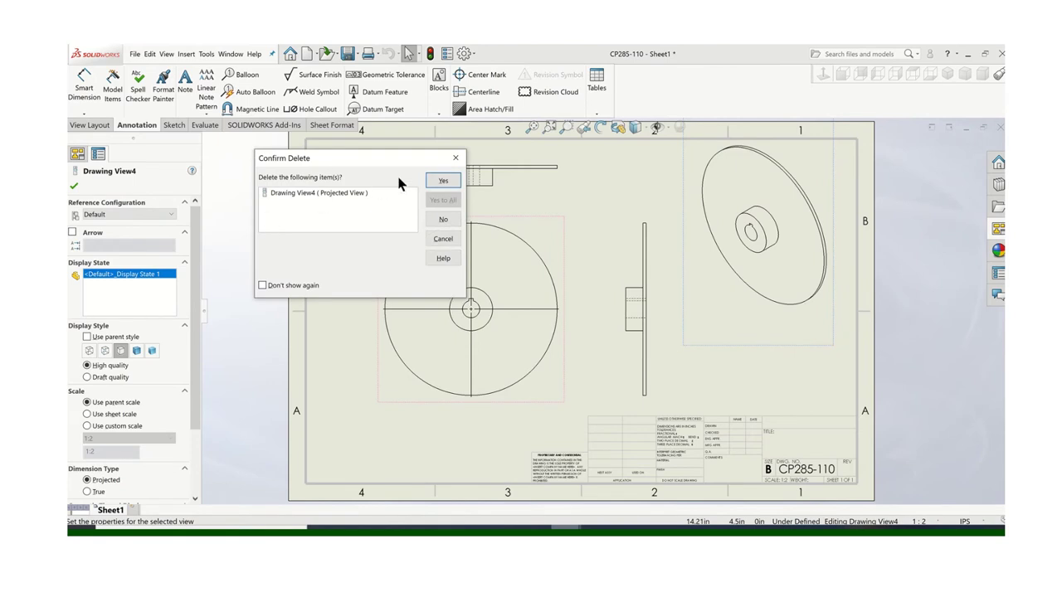
pyautogui.click(455, 180)
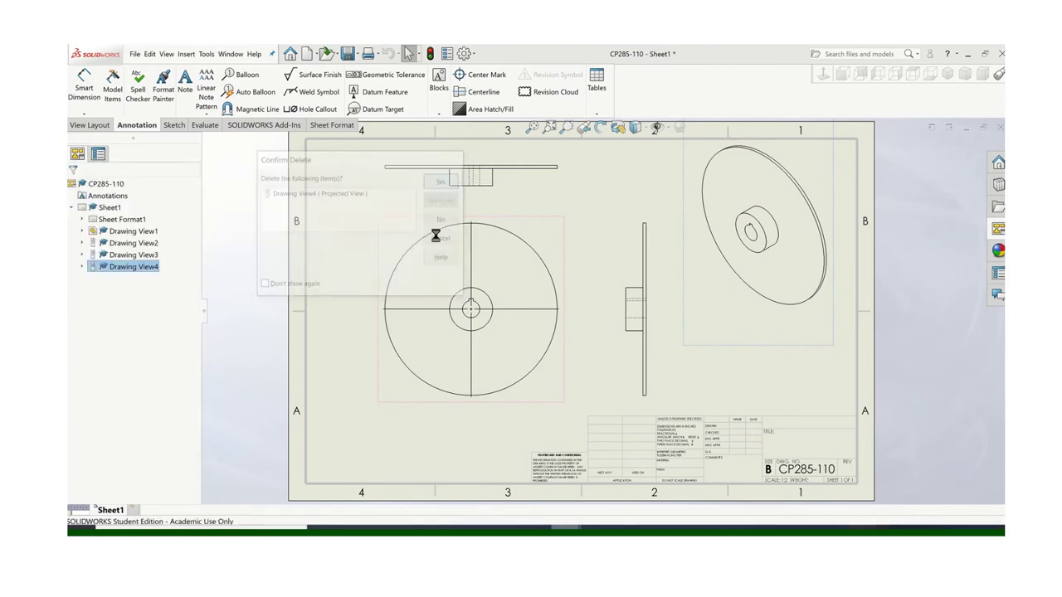
# Orbit the rotor part to a new viewing angle for the pictorial view.
pyautogui.click(998, 231)
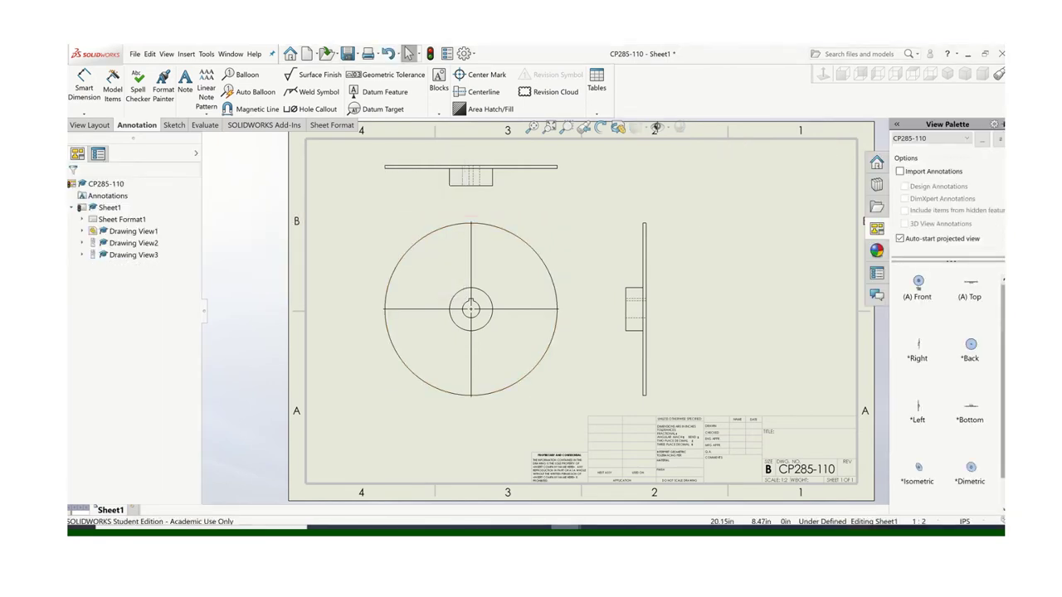
pyautogui.scroll(-1, 953, 390)
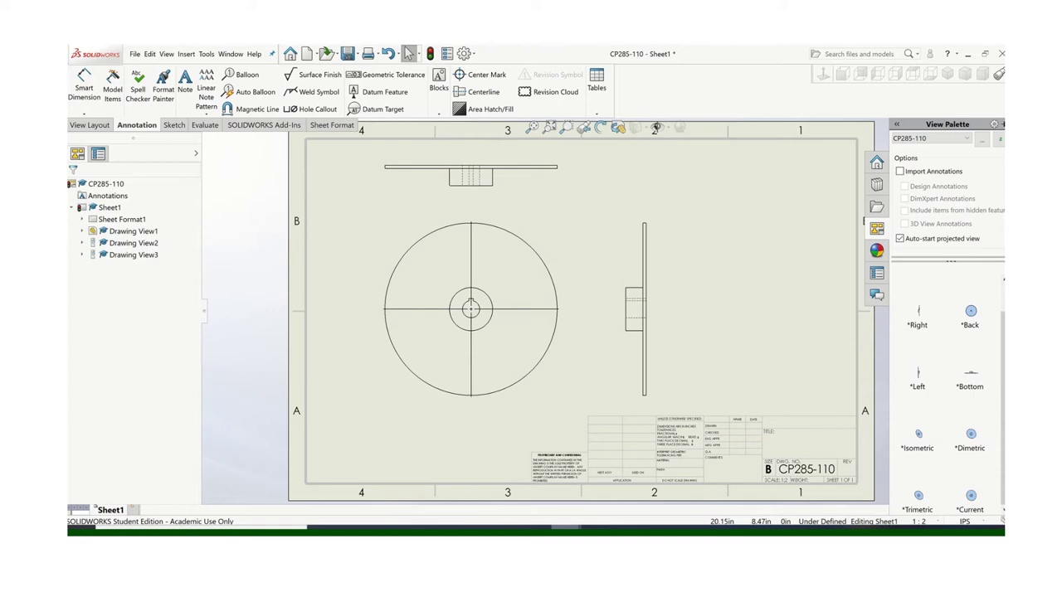
pyautogui.click(504, 496)
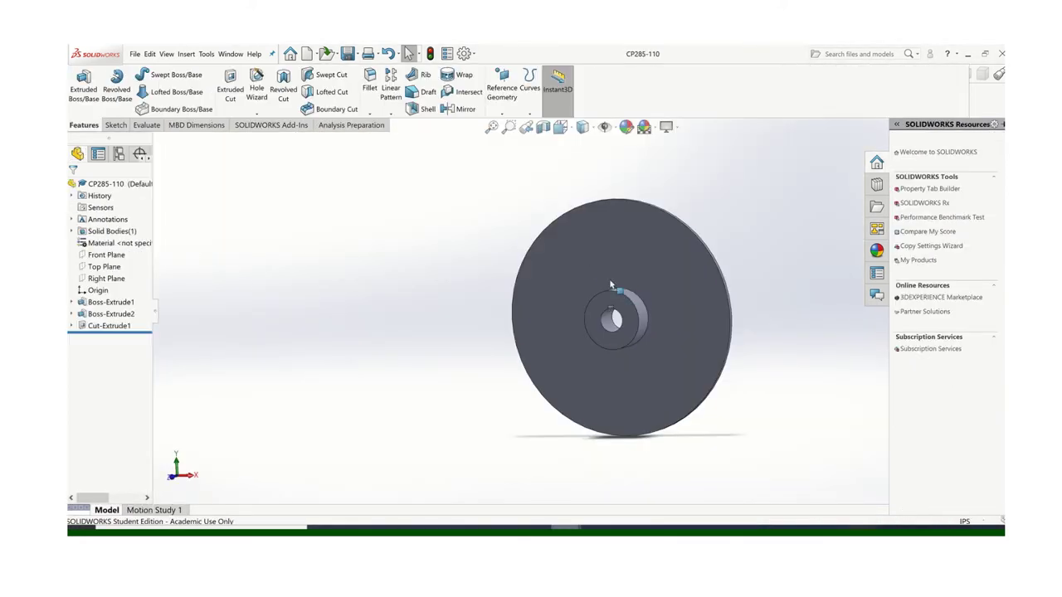
pyautogui.moveTo(599, 297)
pyautogui.mouseDown(button='middle')
pyautogui.moveTo(550, 237)
pyautogui.moveTo(557, 266)
pyautogui.moveTo(587, 284)
pyautogui.mouseUp(button='middle')
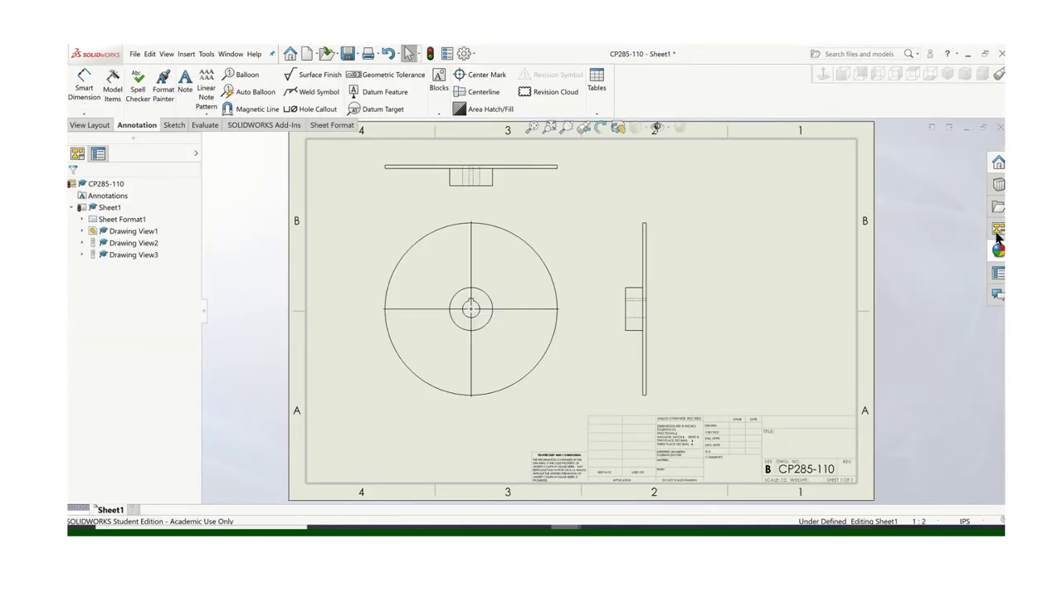
# Place the refreshed *Current view at the sheet's upper right and shift the front view left.
pyautogui.click(997, 235)
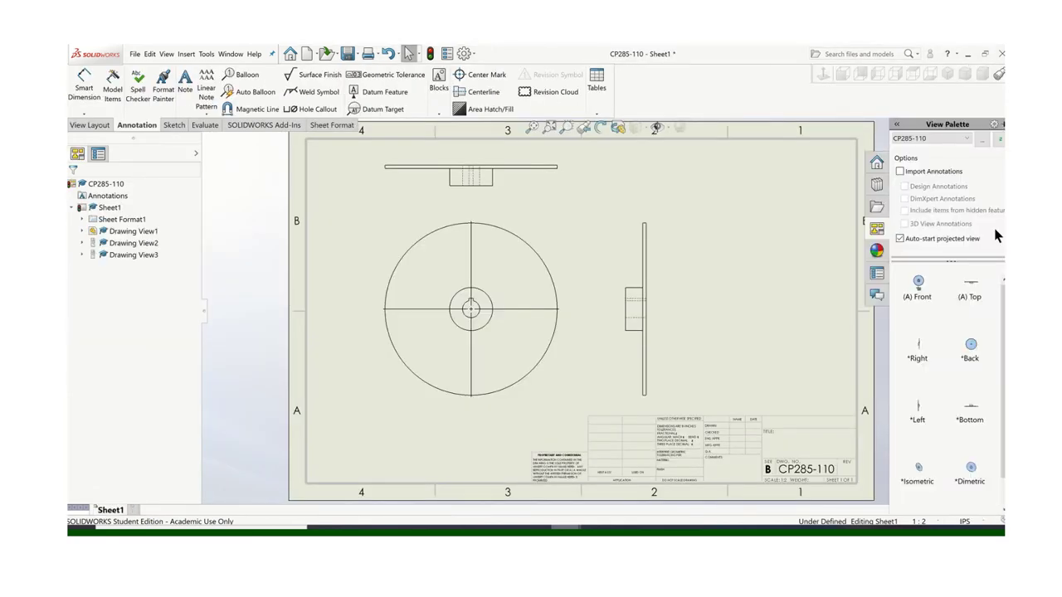
pyautogui.click(998, 141)
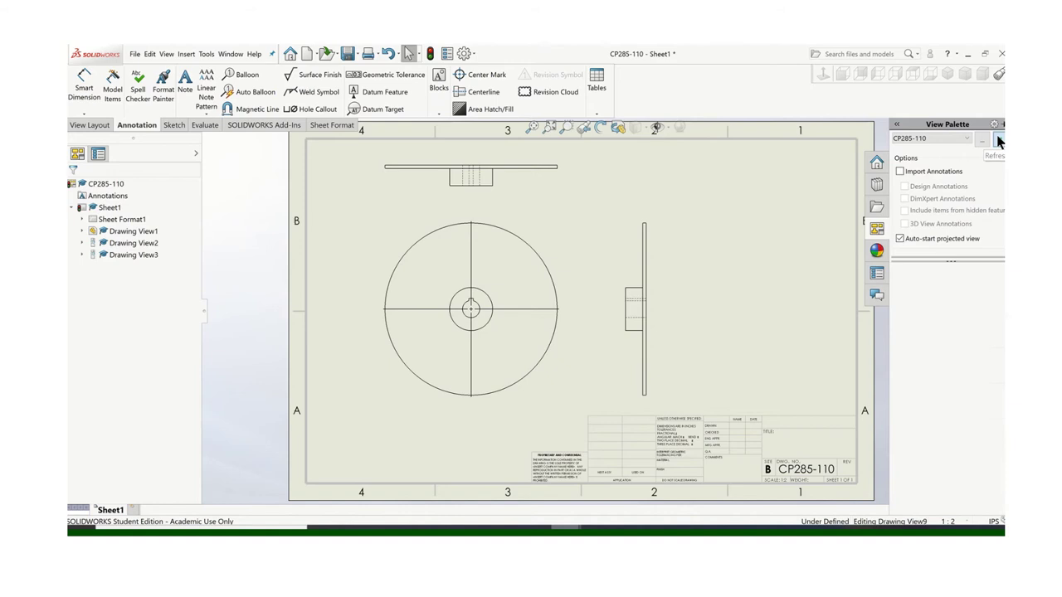
pyautogui.scroll(-2, 976, 500)
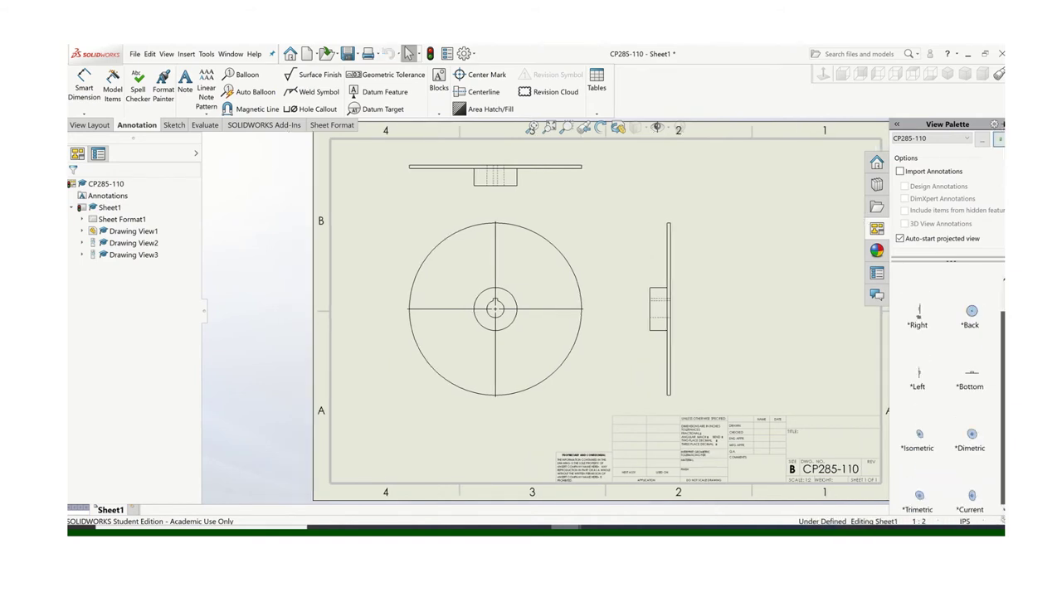
pyautogui.moveTo(976, 501)
pyautogui.mouseDown()
pyautogui.moveTo(907, 427)
pyautogui.moveTo(794, 260)
pyautogui.moveTo(765, 239)
pyautogui.moveTo(795, 242)
pyautogui.mouseUp()
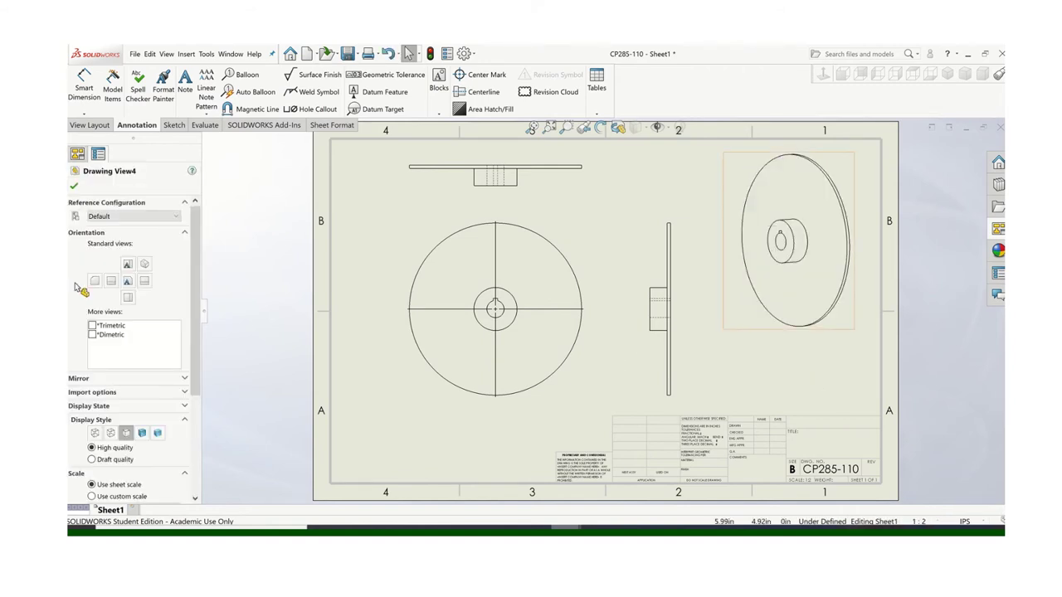
pyautogui.click(75, 186)
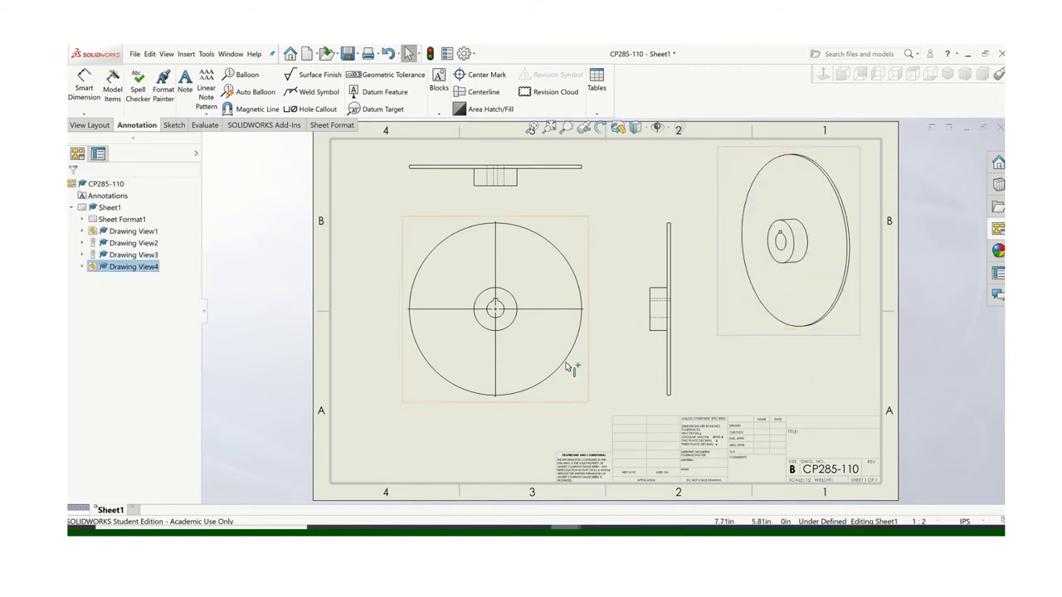
pyautogui.moveTo(469, 406); pyautogui.dragTo(440, 410)
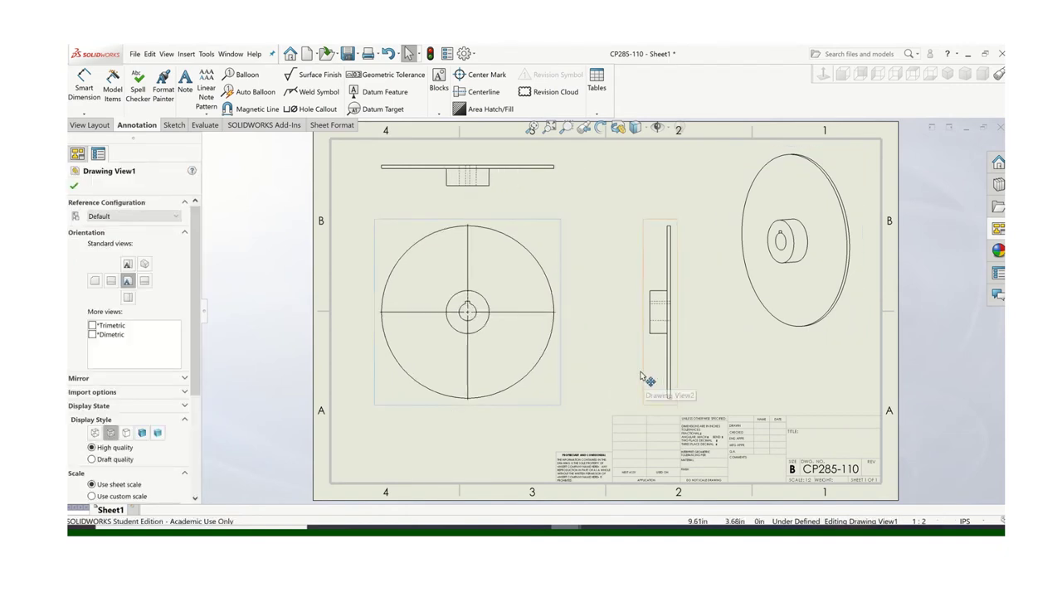
# Shift the right side view slightly left and delete the front view's centre mark.
pyautogui.moveTo(645, 379); pyautogui.dragTo(625, 375)
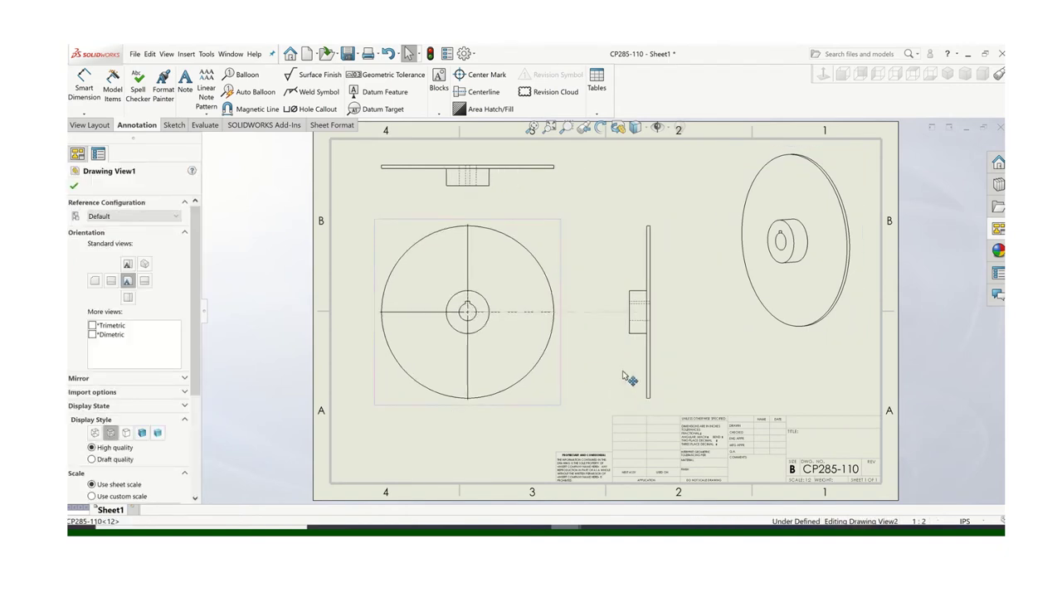
pyautogui.click(74, 185)
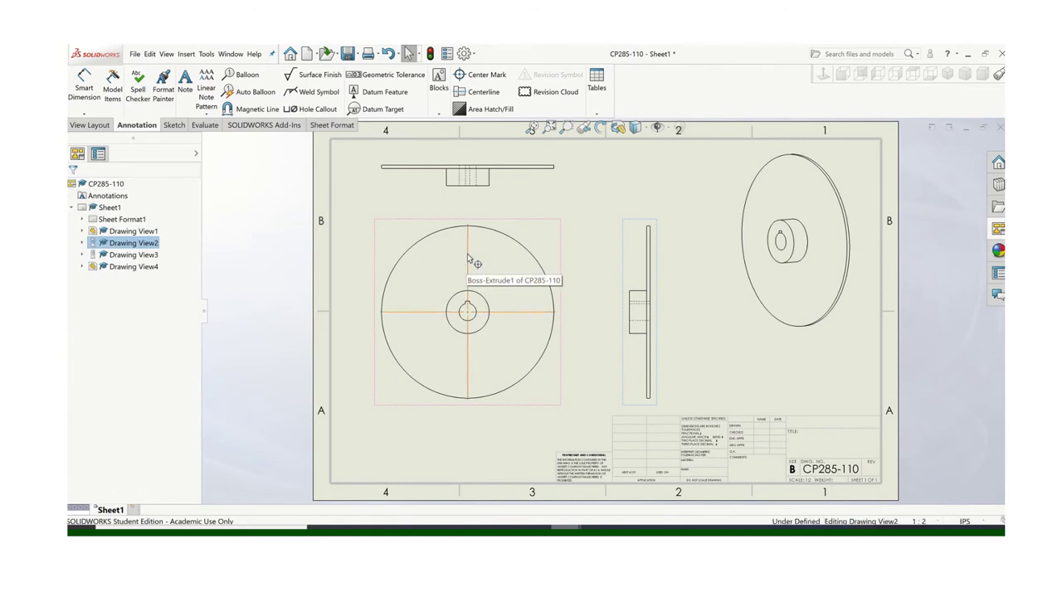
pyautogui.click(472, 312)
pyautogui.press('Delete')
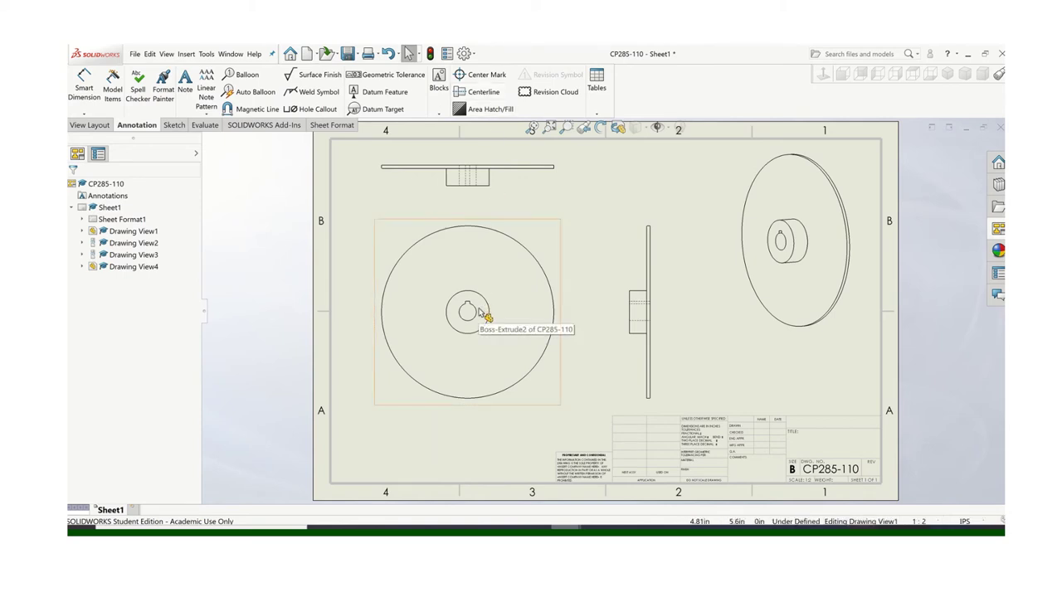
# Dimension the outer circle Ø10.00, the hub Ø2.50, and the keyed bore R.50.
pyautogui.click(73, 91)
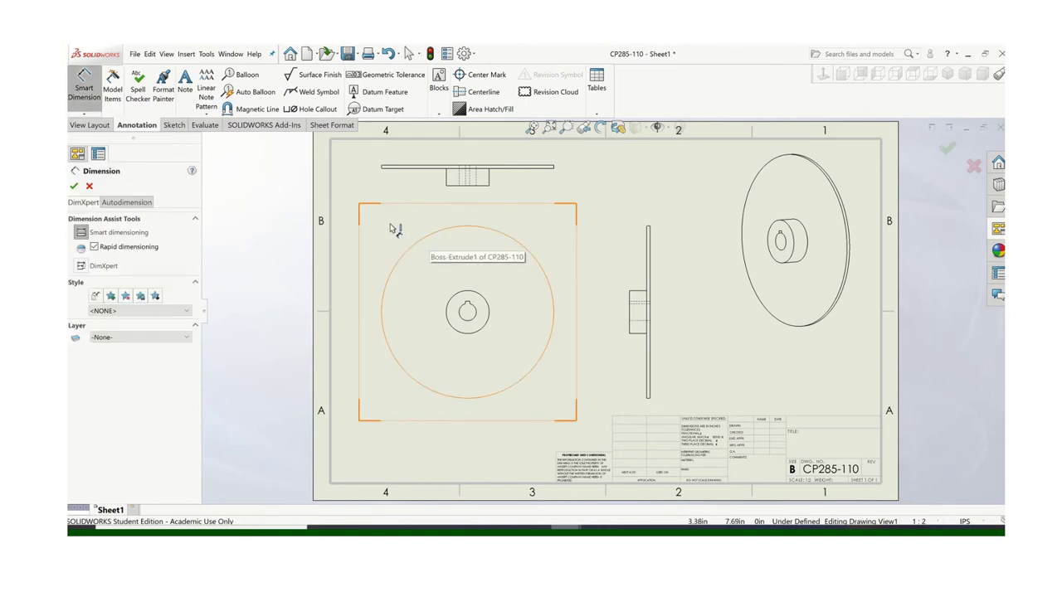
pyautogui.click(410, 243)
pyautogui.click(380, 221)
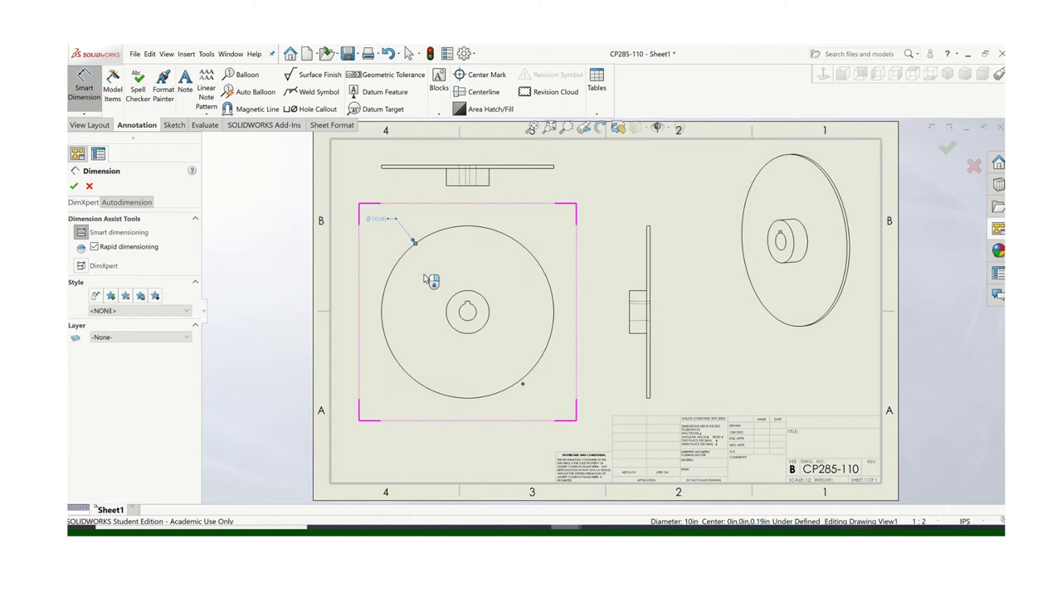
pyautogui.click(481, 301)
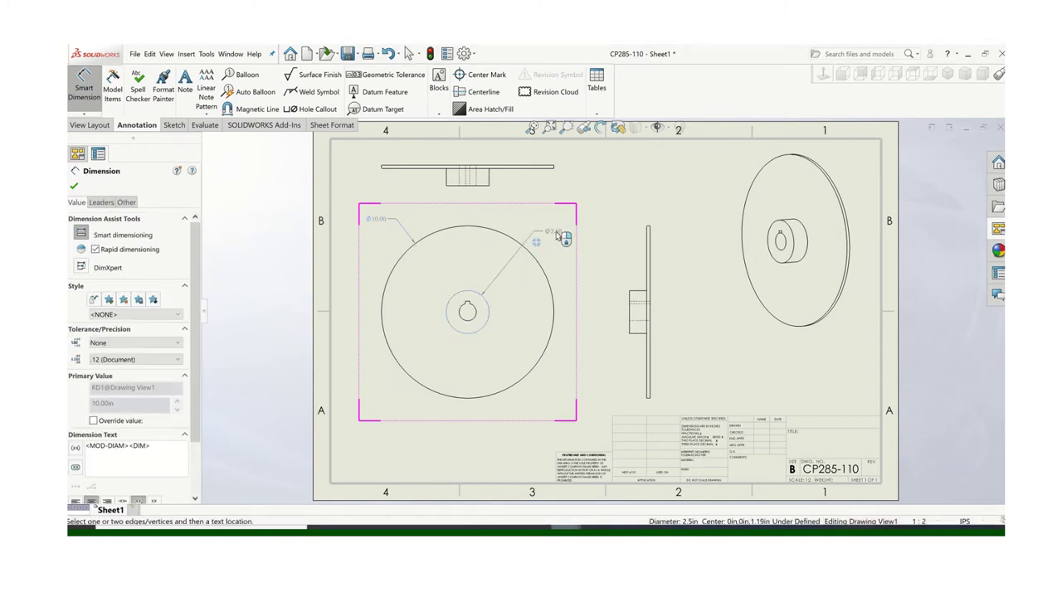
pyautogui.click(567, 233)
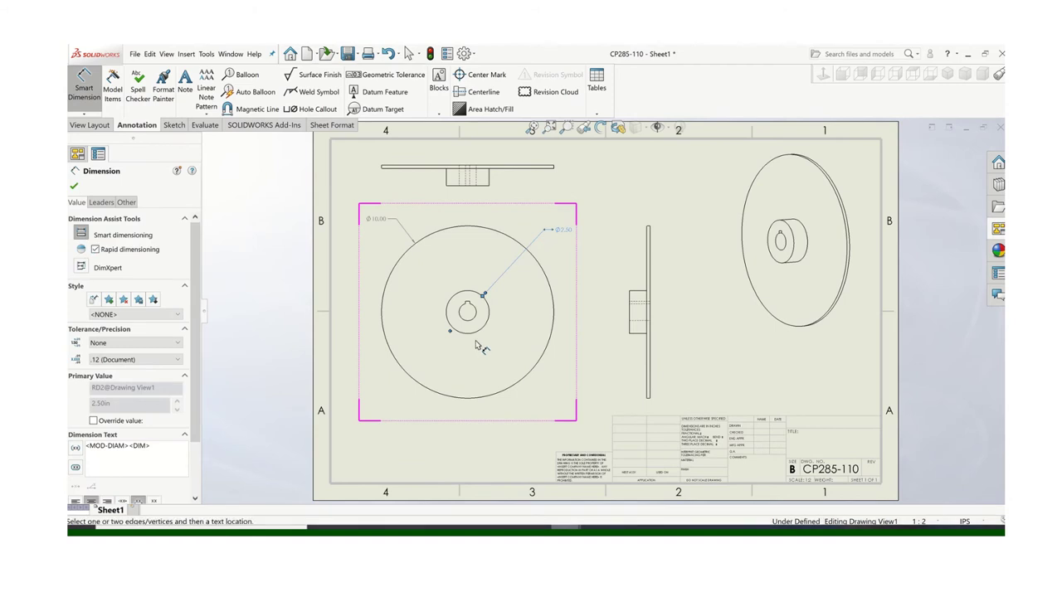
pyautogui.moveTo(465, 324); pyautogui.dragTo(392, 390)
pyautogui.click(390, 396)
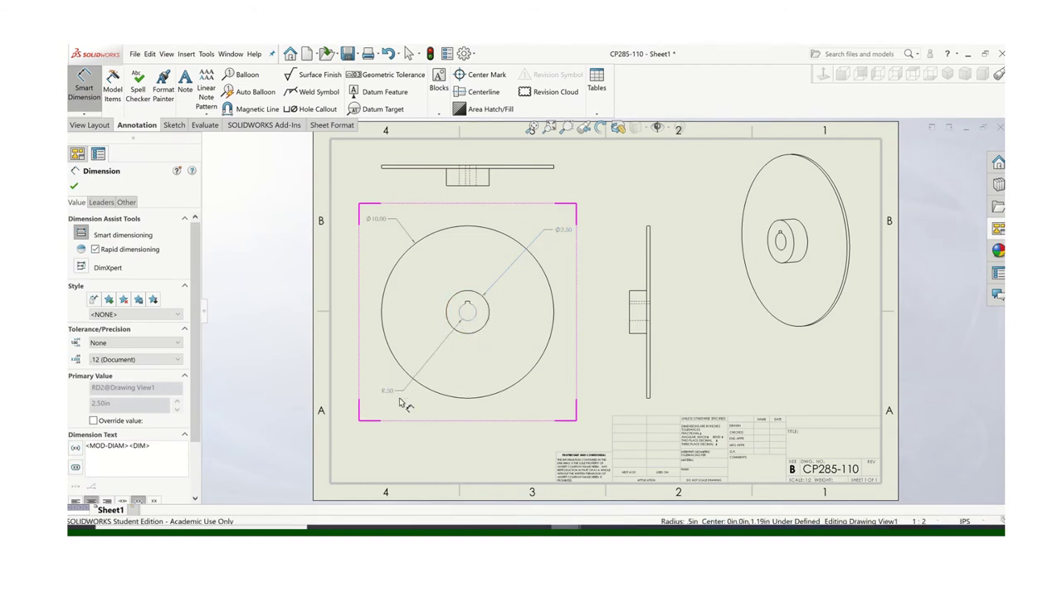
pyautogui.scroll(2, 413, 384)
pyautogui.scroll(1, 481, 326)
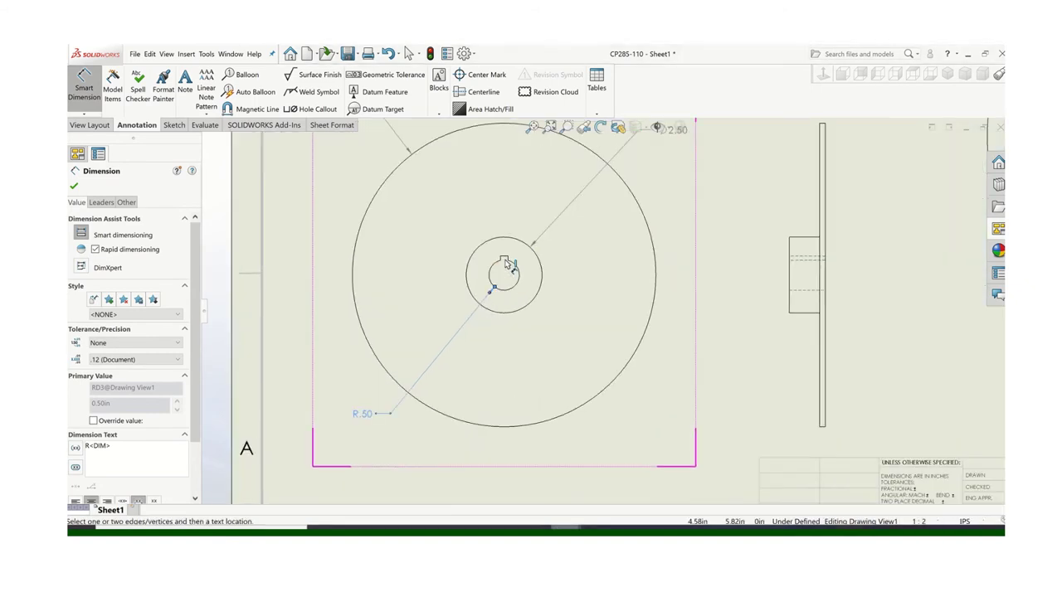
pyautogui.press('Escape')
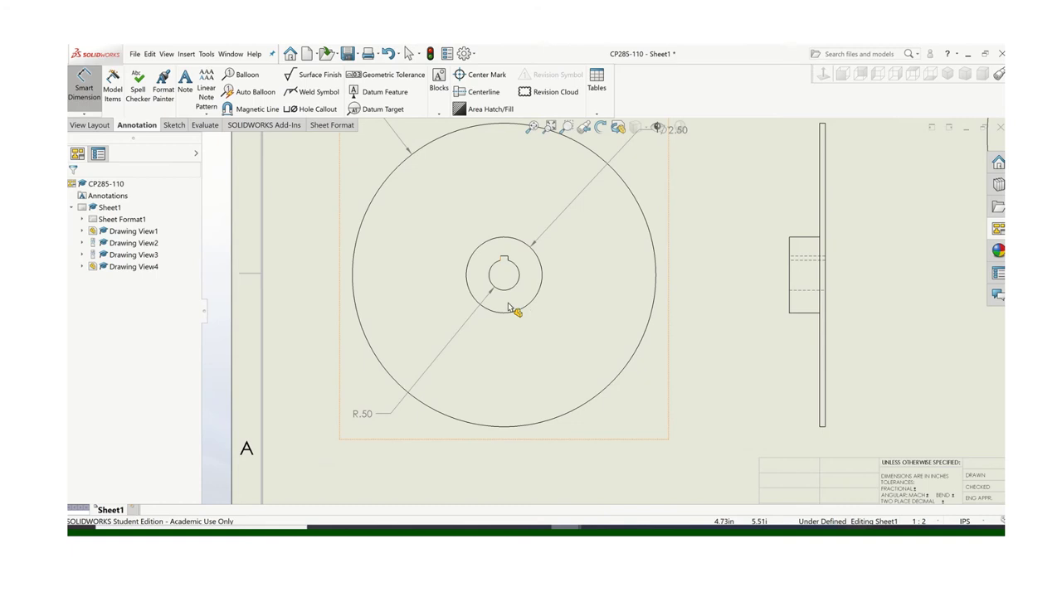
pyautogui.press('Escape')
# Change the bore's R.50 dimension text to a diameter reading Ø1.00.
pyautogui.click(368, 416)
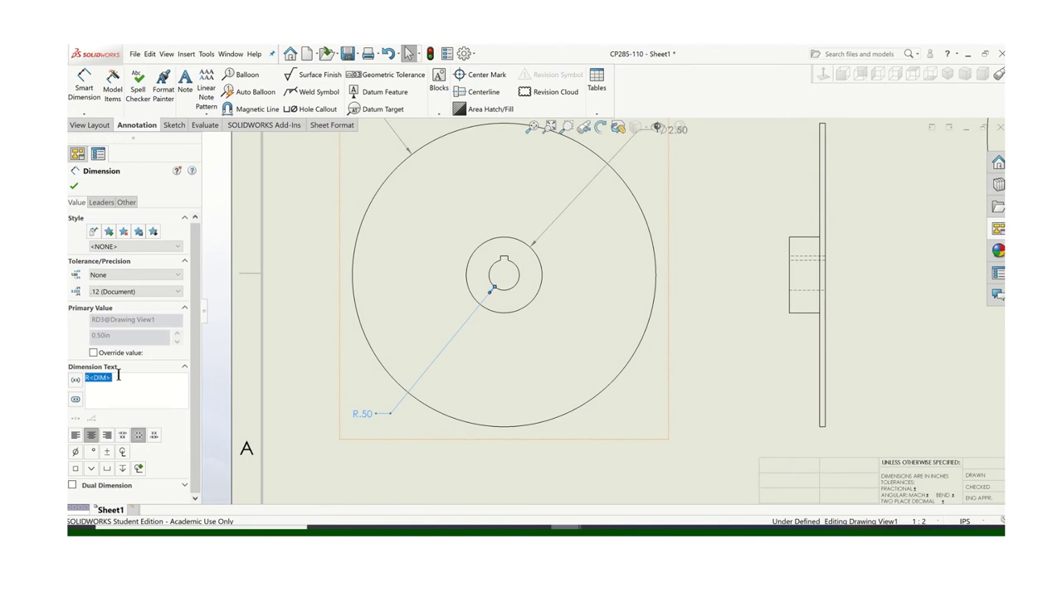
pyautogui.press('Delete')
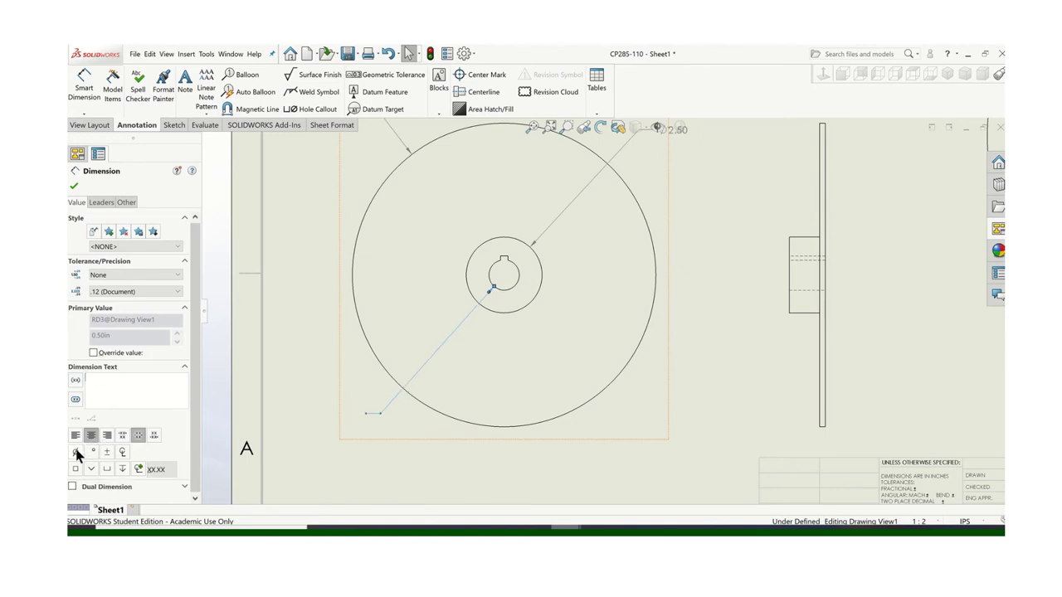
pyautogui.click(76, 451)
pyautogui.write('1.00')
pyautogui.click(73, 187)
pyautogui.scroll(-1, 544, 286)
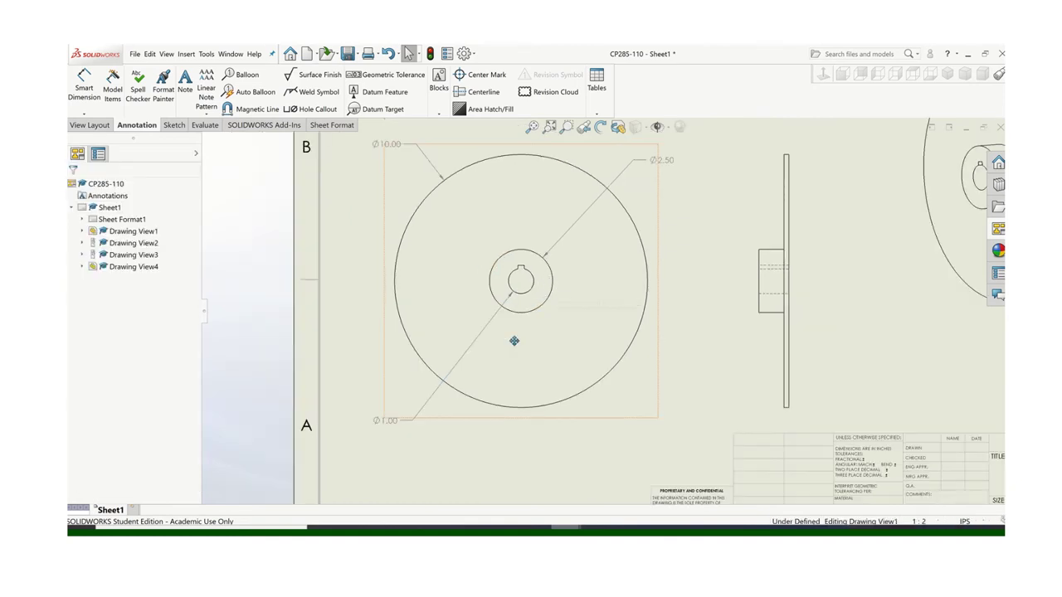
# Add a .25 keyway-width dimension and move it above the rotor.
pyautogui.scroll(2, 451, 308)
pyautogui.click(84, 83)
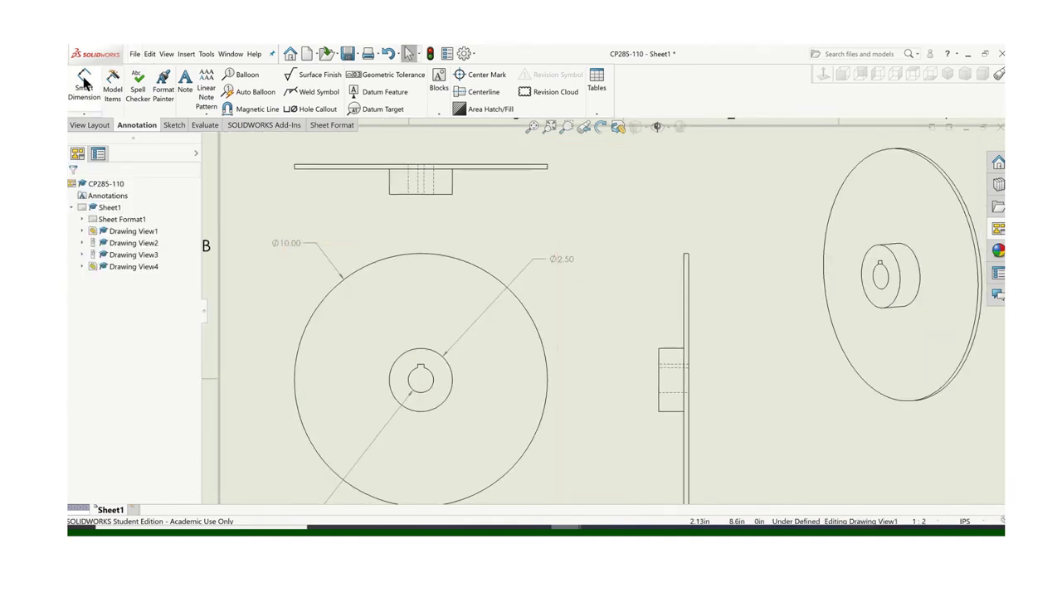
pyautogui.scroll(-2, 390, 369)
pyautogui.click(436, 365)
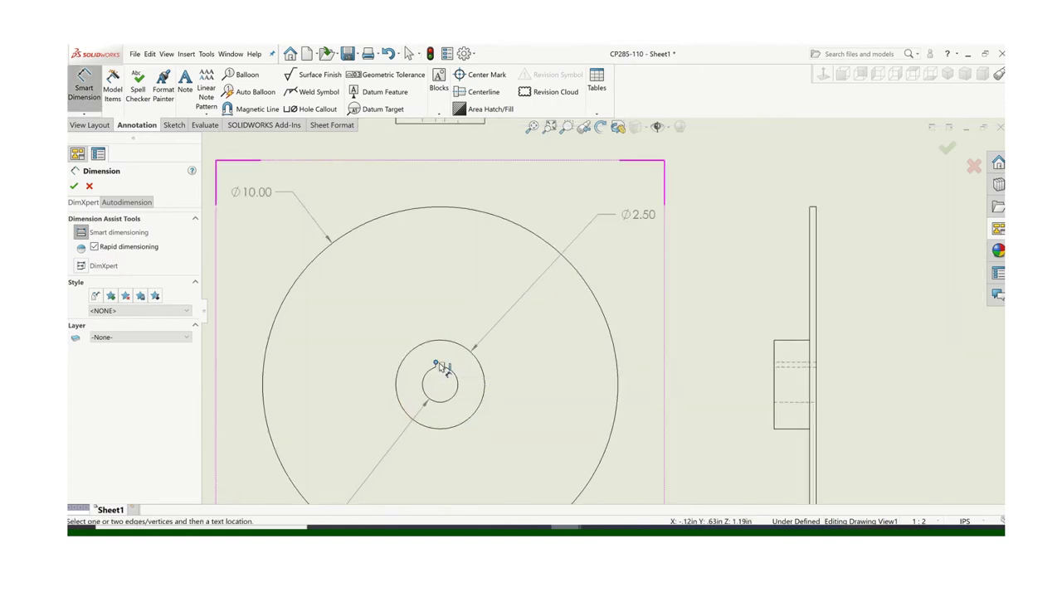
pyautogui.click(444, 362)
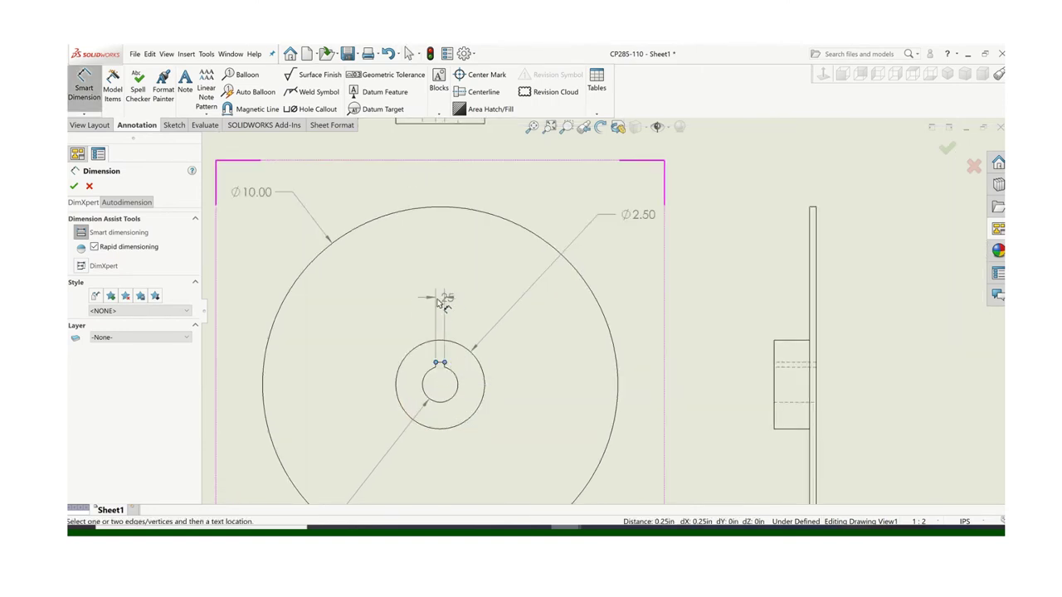
pyautogui.click(408, 304)
pyautogui.press('Escape')
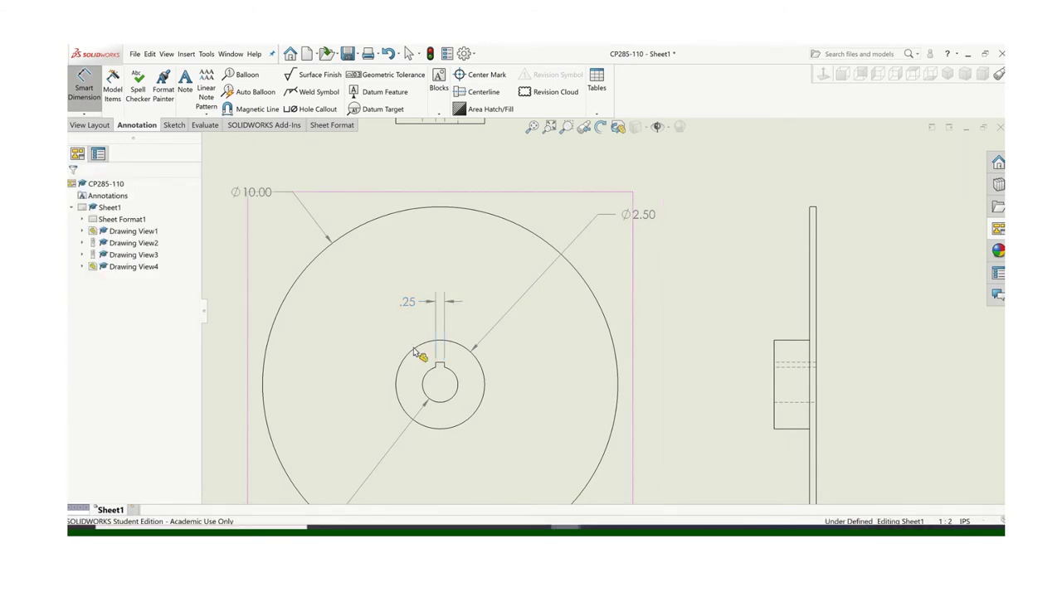
pyautogui.press('Escape')
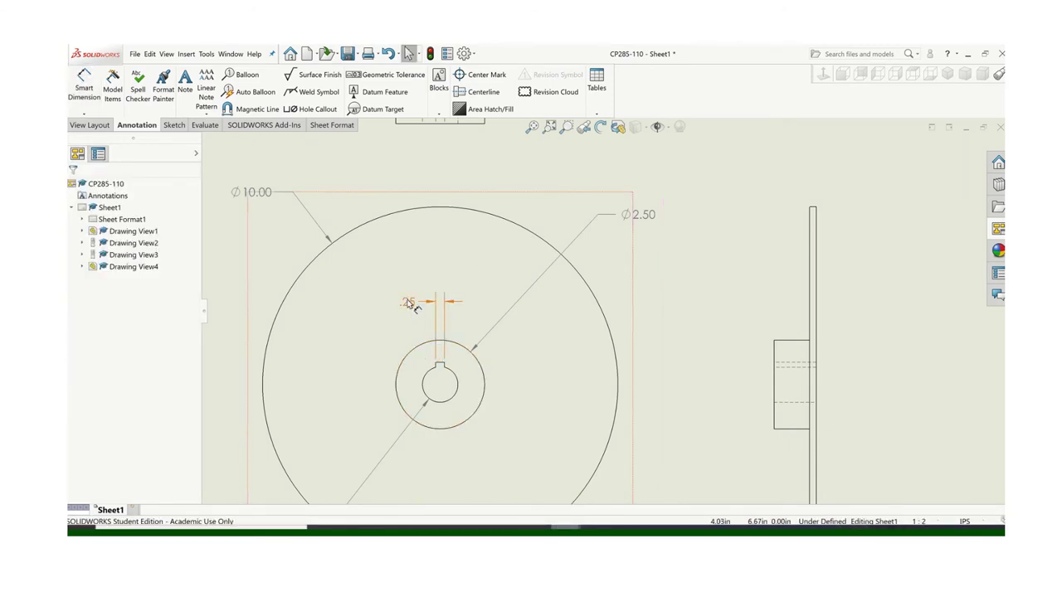
pyautogui.moveTo(410, 304); pyautogui.dragTo(408, 174)
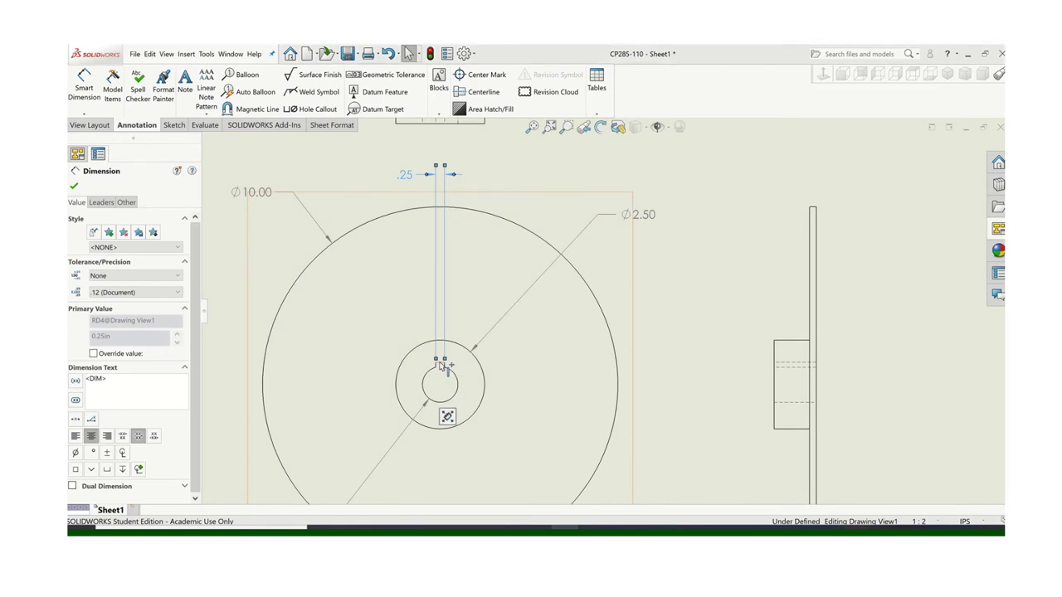
pyautogui.scroll(2, 440, 365)
pyautogui.scroll(1, 489, 414)
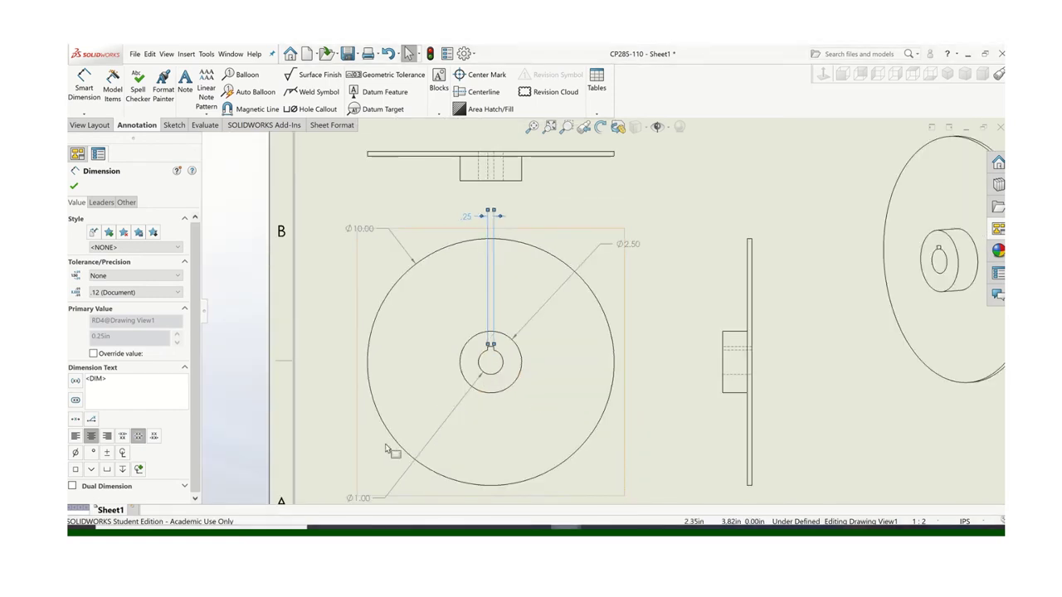
pyautogui.press('Escape')
# Put a centre mark on the keyed bore circle.
pyautogui.scroll(-1, 536, 377)
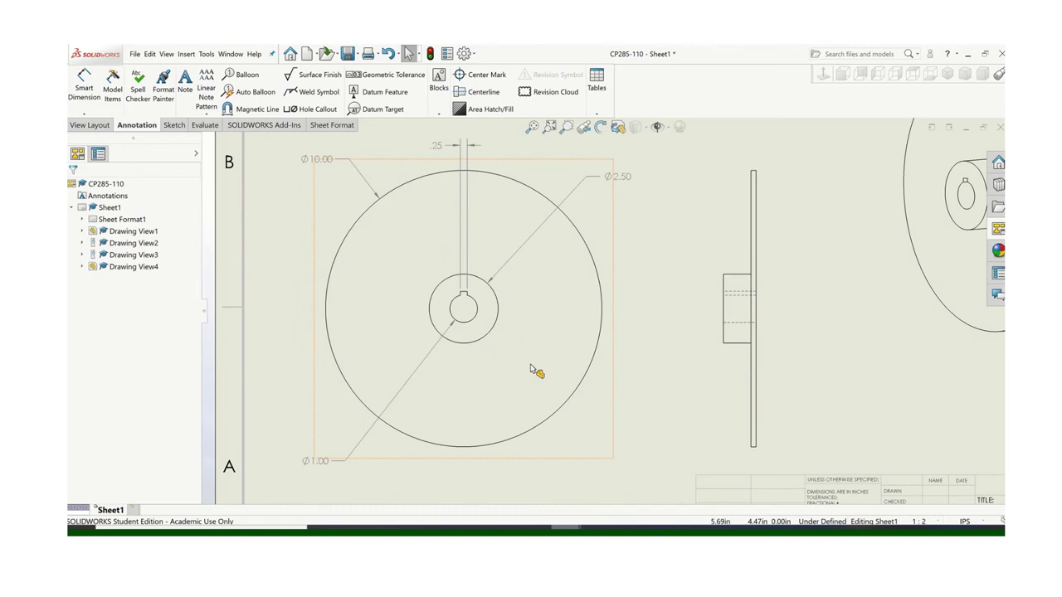
pyautogui.click(481, 75)
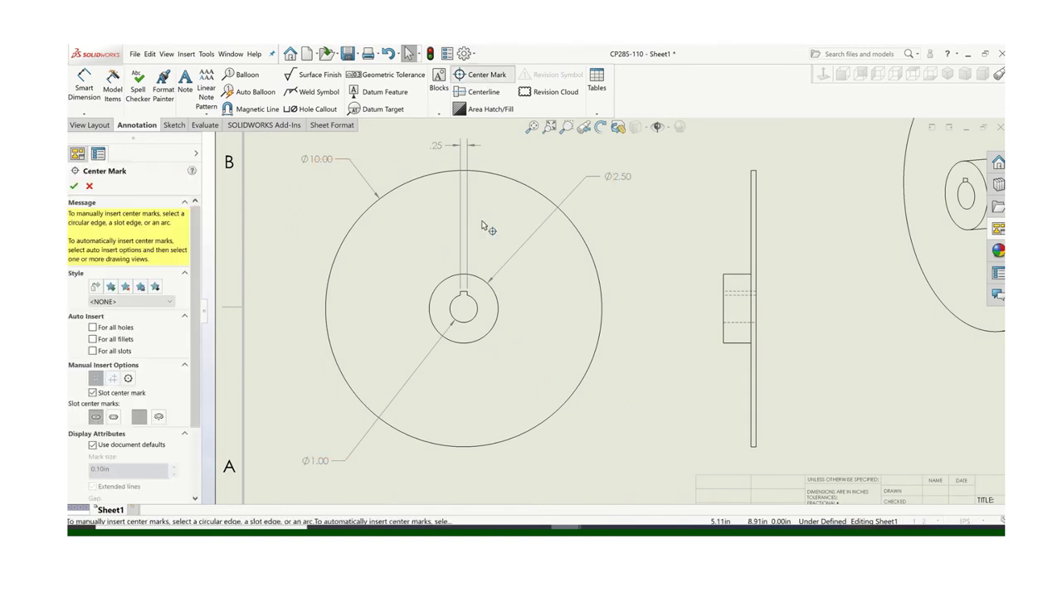
pyautogui.click(478, 312)
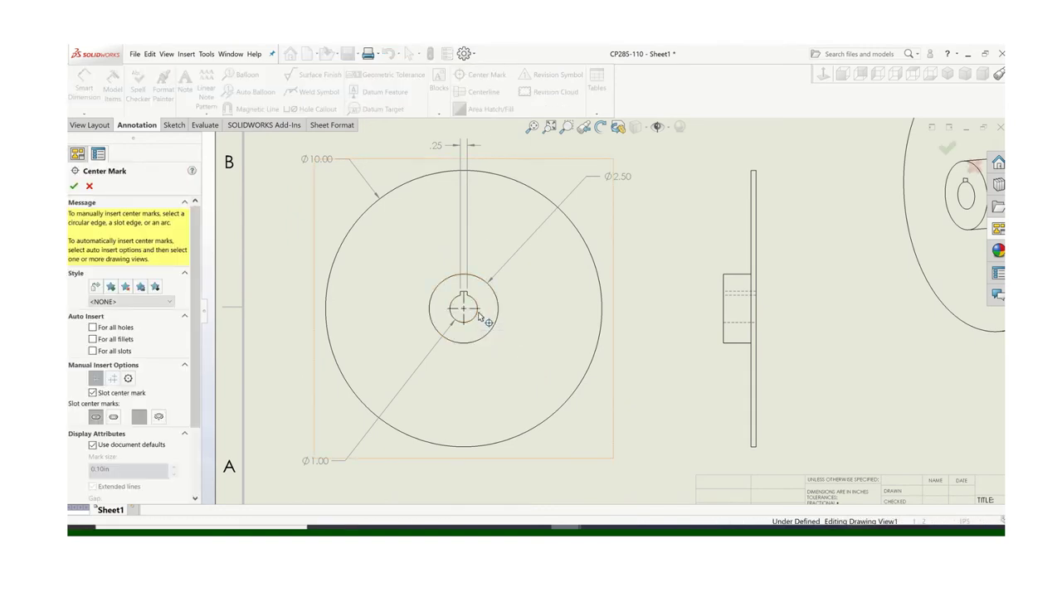
pyautogui.click(74, 186)
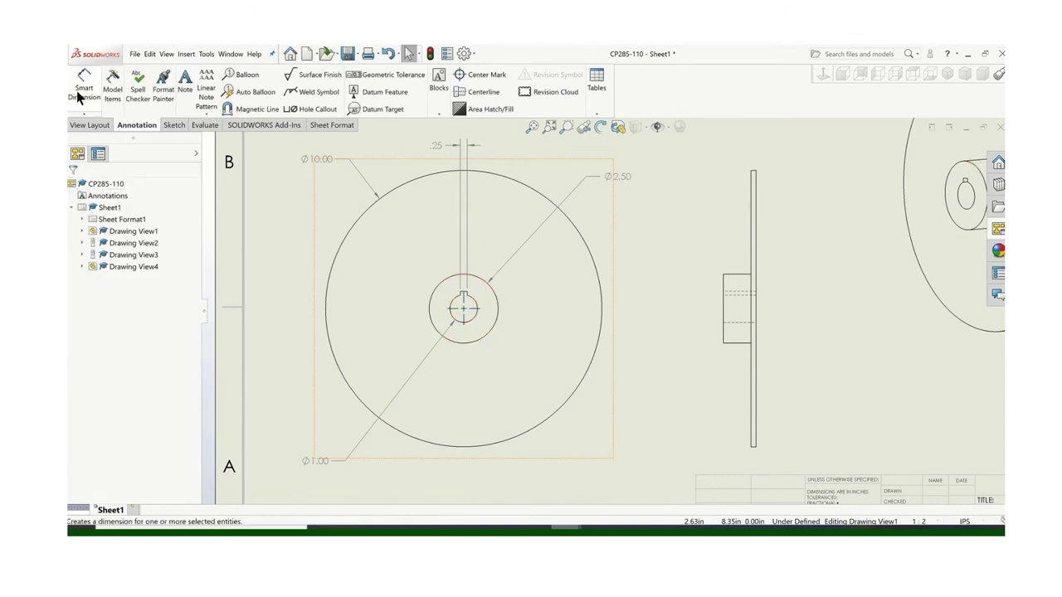
pyautogui.scroll(3, 481, 301)
pyautogui.scroll(2, 501, 312)
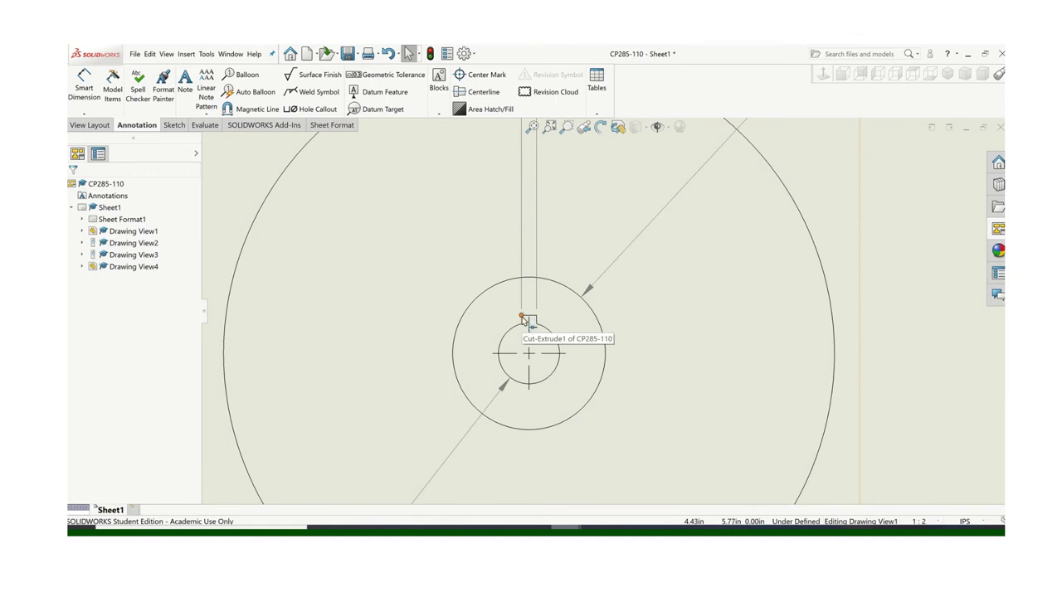
pyautogui.click(523, 320)
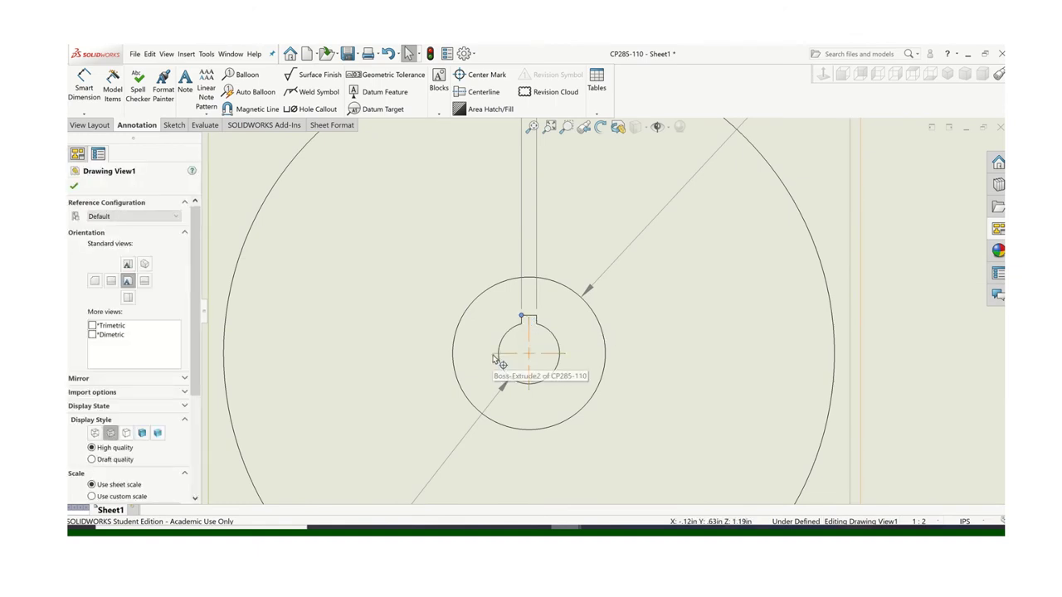
pyautogui.click(482, 74)
pyautogui.scroll(-2, 390, 327)
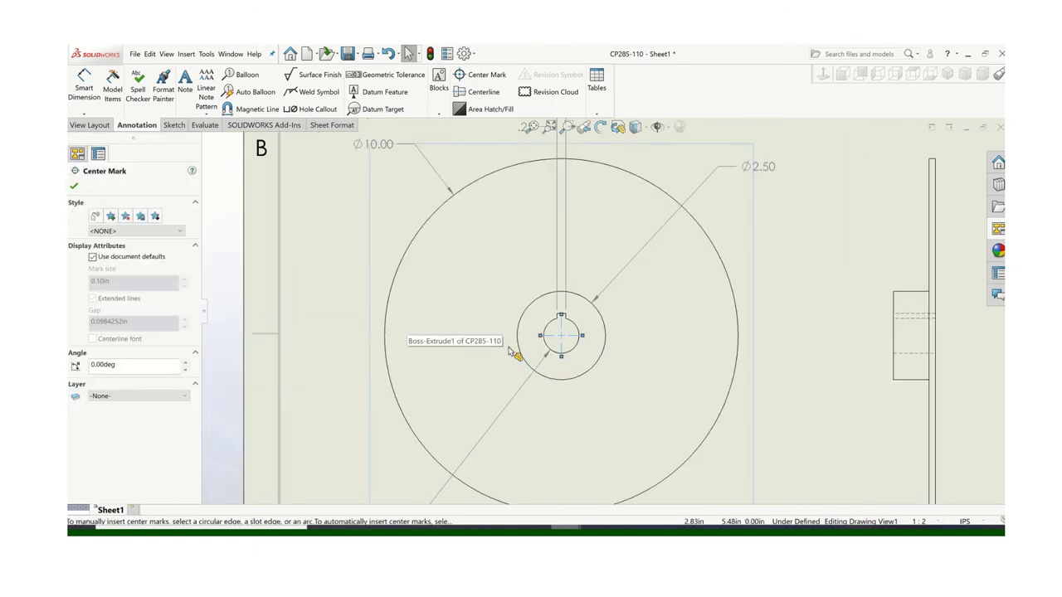
pyautogui.click(73, 185)
# Dimension the keyway's top corner to the bore centre as .63.
pyautogui.click(84, 86)
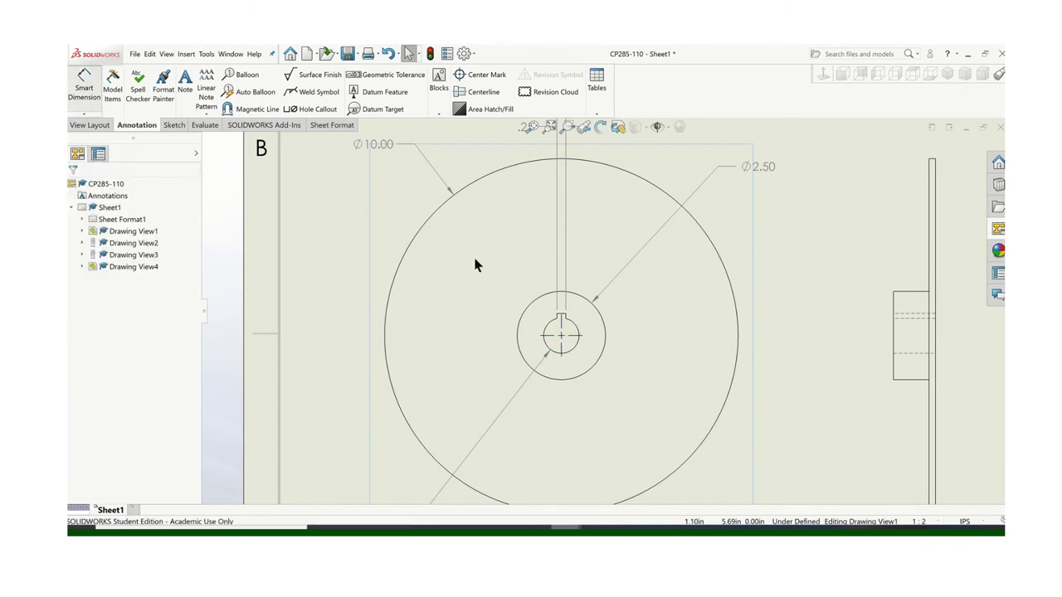
pyautogui.click(559, 314)
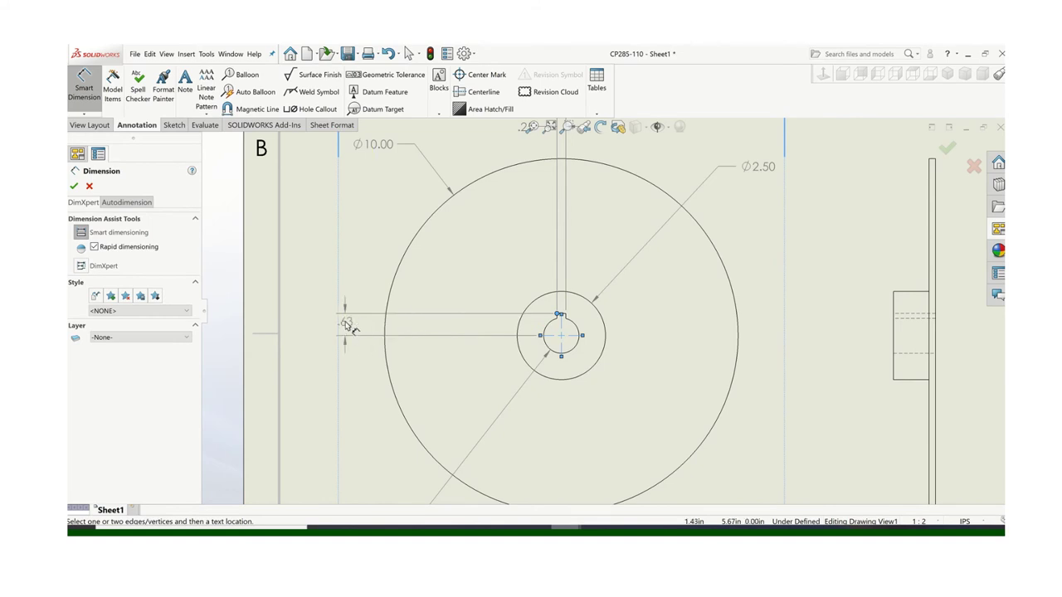
pyautogui.click(347, 325)
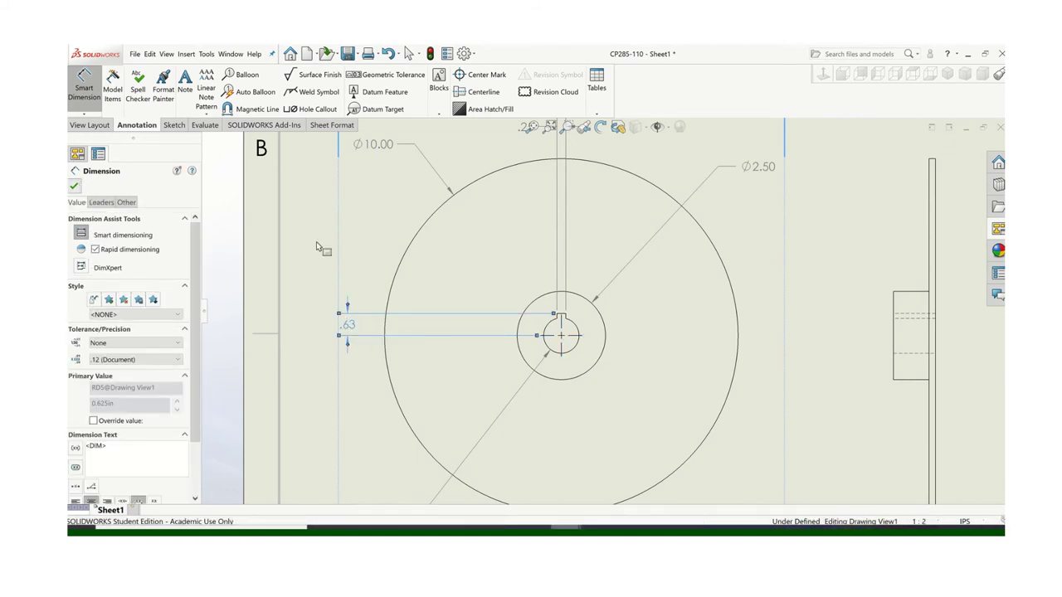
pyautogui.press('Escape')
pyautogui.scroll(-3, 710, 310)
pyautogui.press('Escape')
pyautogui.moveTo(782, 297); pyautogui.dragTo(545, 308, button='middle')
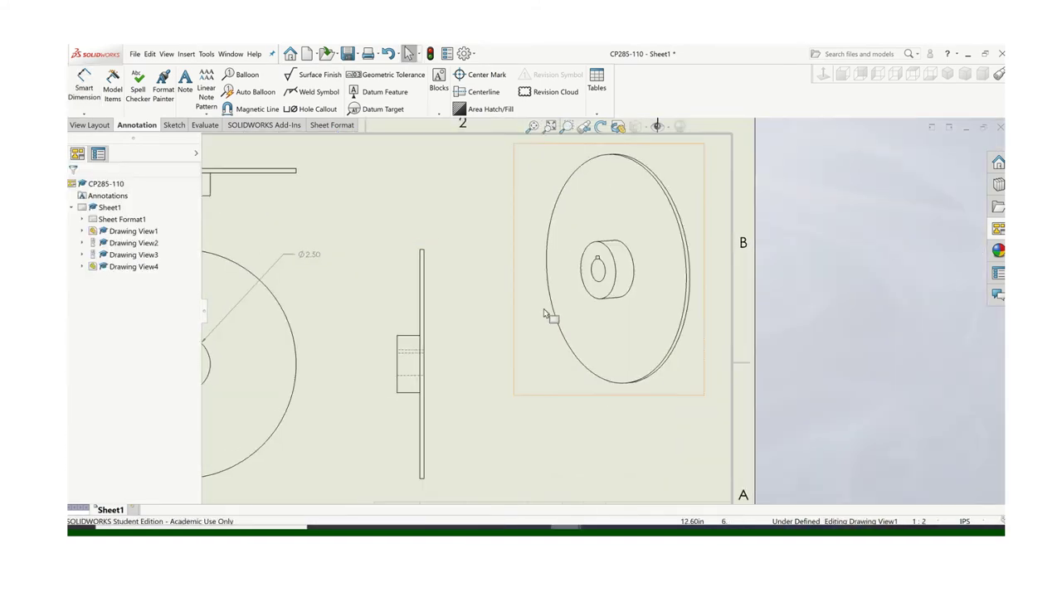
# Add a .19 disc-thickness dimension to the side view.
pyautogui.scroll(-3, 452, 279)
pyautogui.moveTo(439, 282); pyautogui.dragTo(483, 361, button='middle')
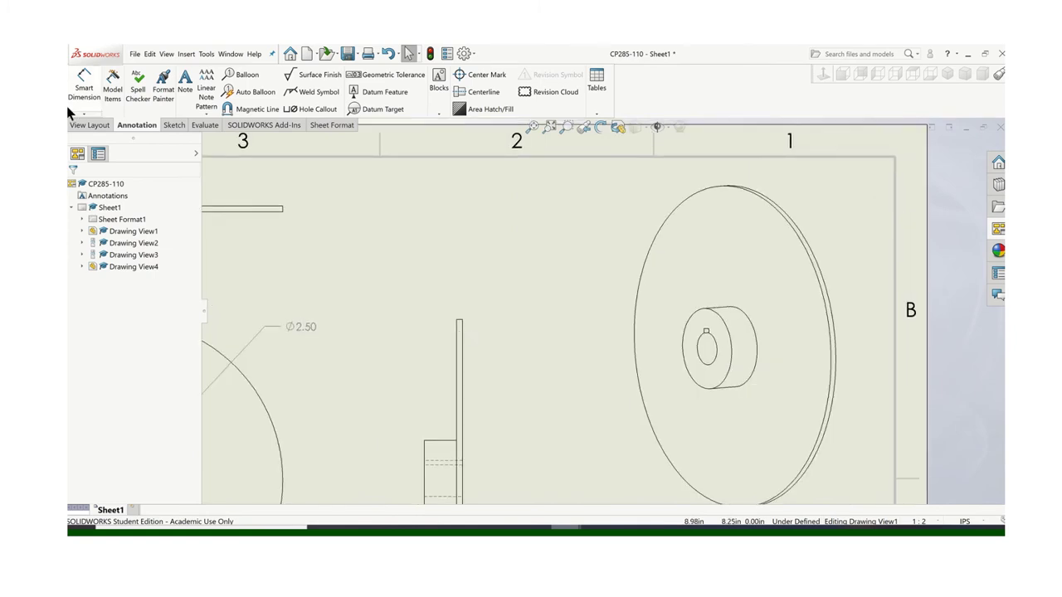
pyautogui.click(83, 85)
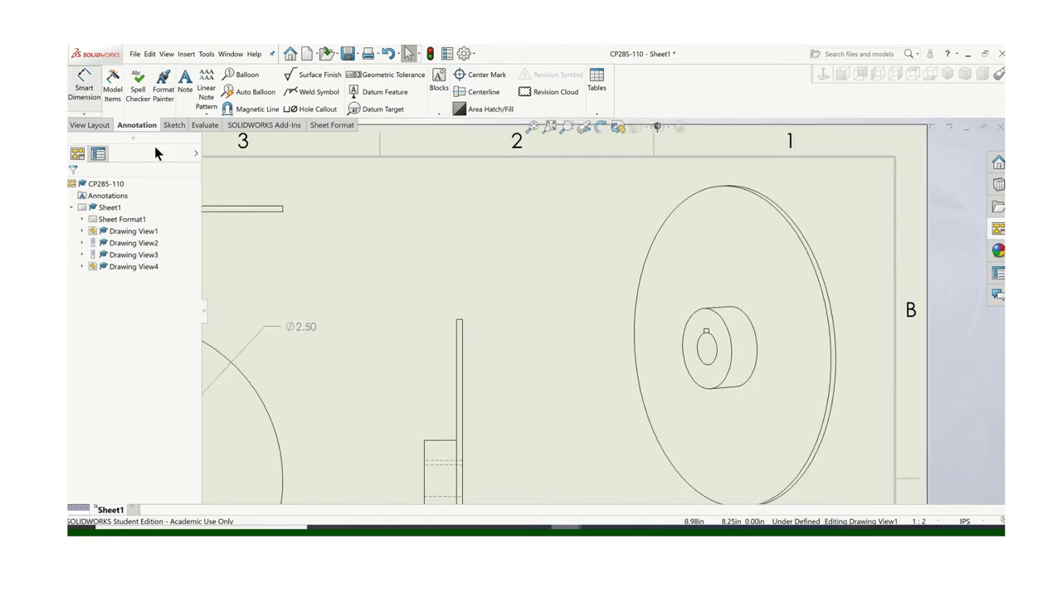
pyautogui.click(464, 321)
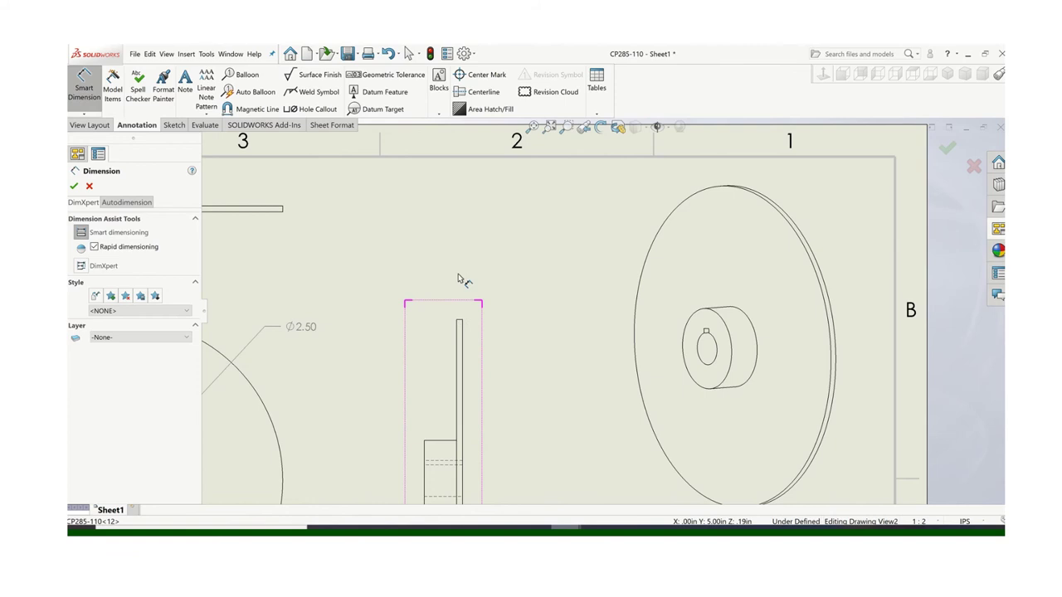
pyautogui.click(425, 445)
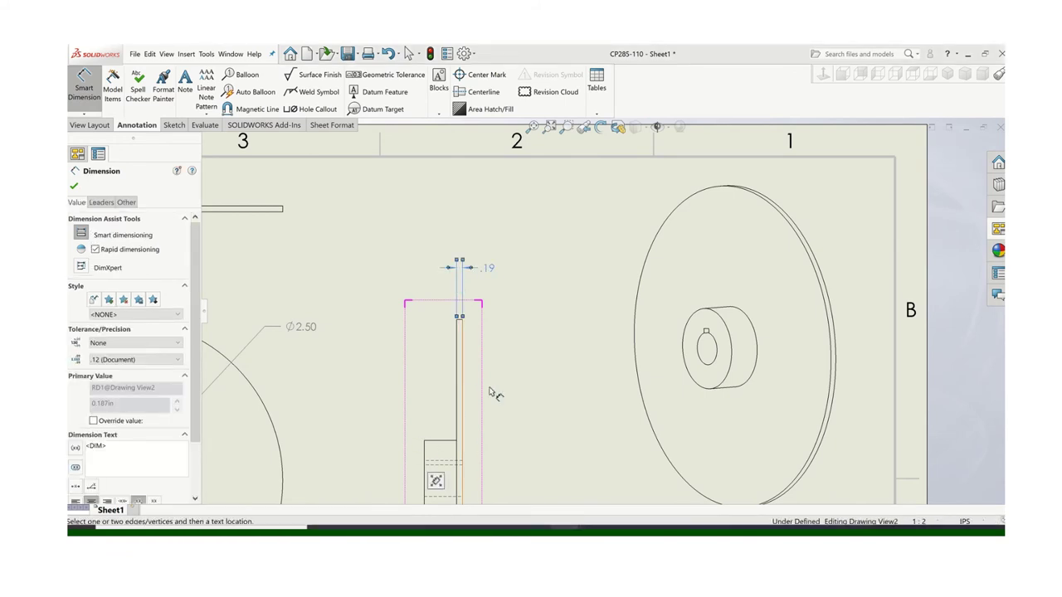
pyautogui.scroll(4, 486, 414)
pyautogui.scroll(-2, 428, 279)
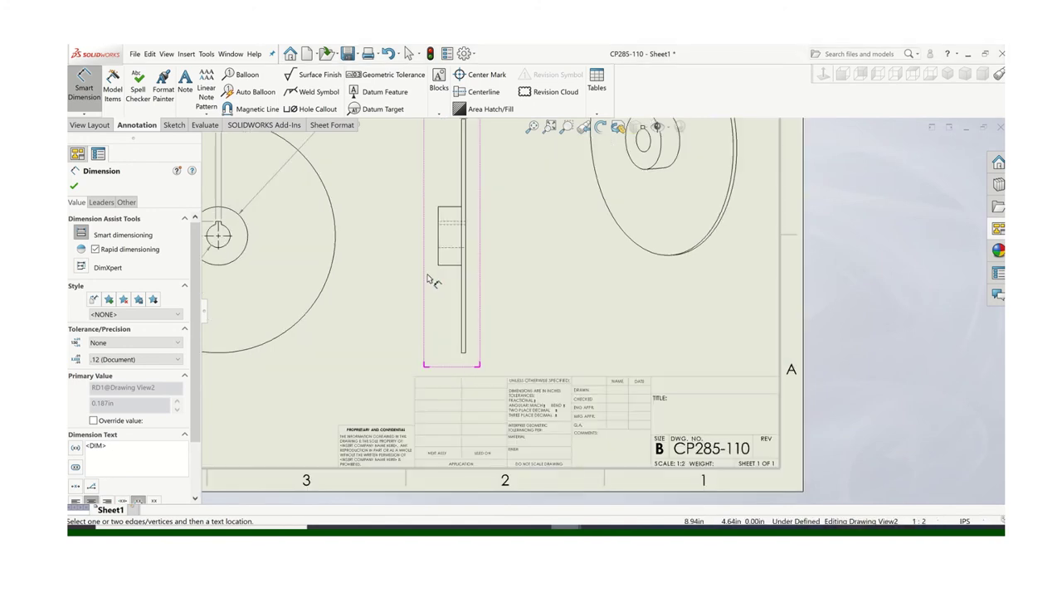
# Add a vertical 3.75 dimension on the side view and select it.
pyautogui.click(438, 267)
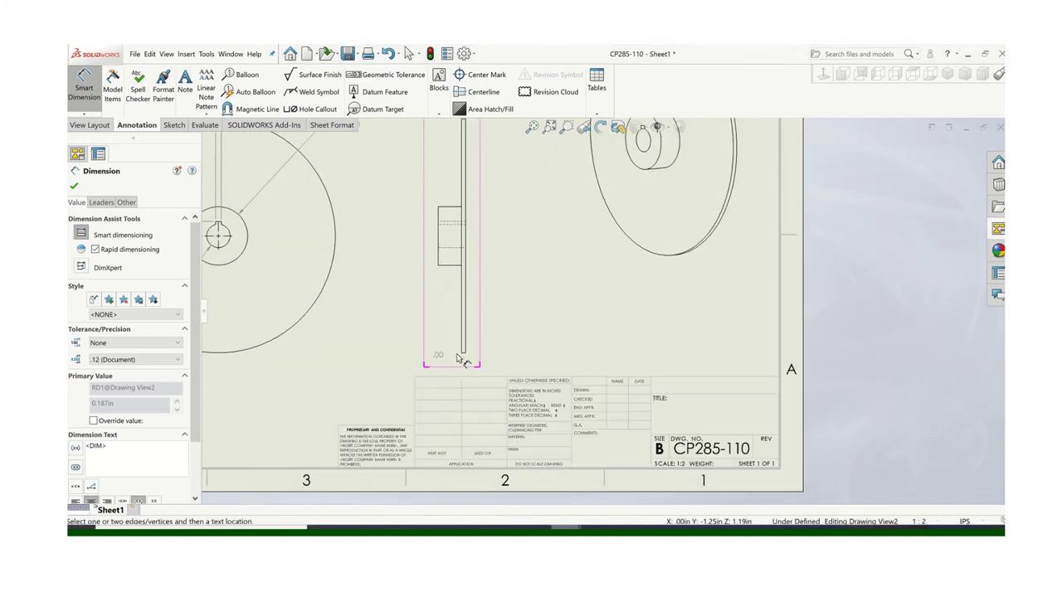
pyautogui.click(422, 363)
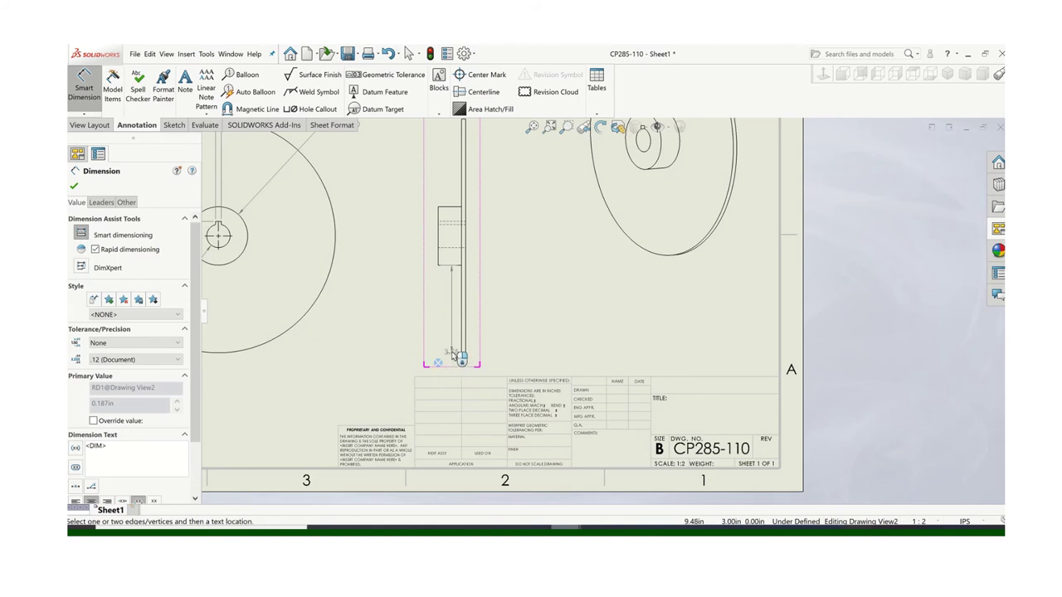
pyautogui.click(503, 302)
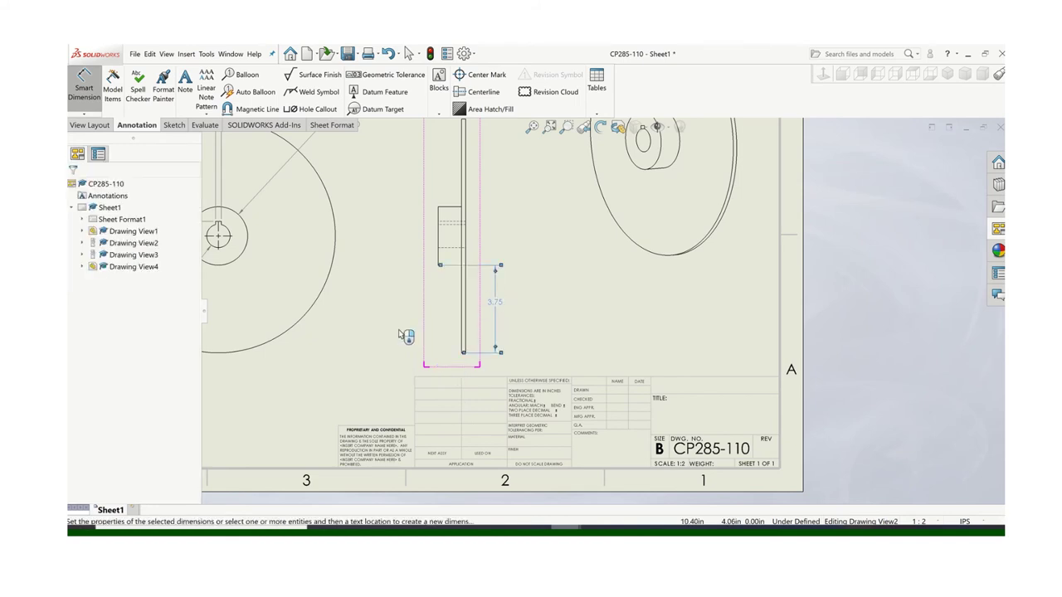
pyautogui.press('Escape')
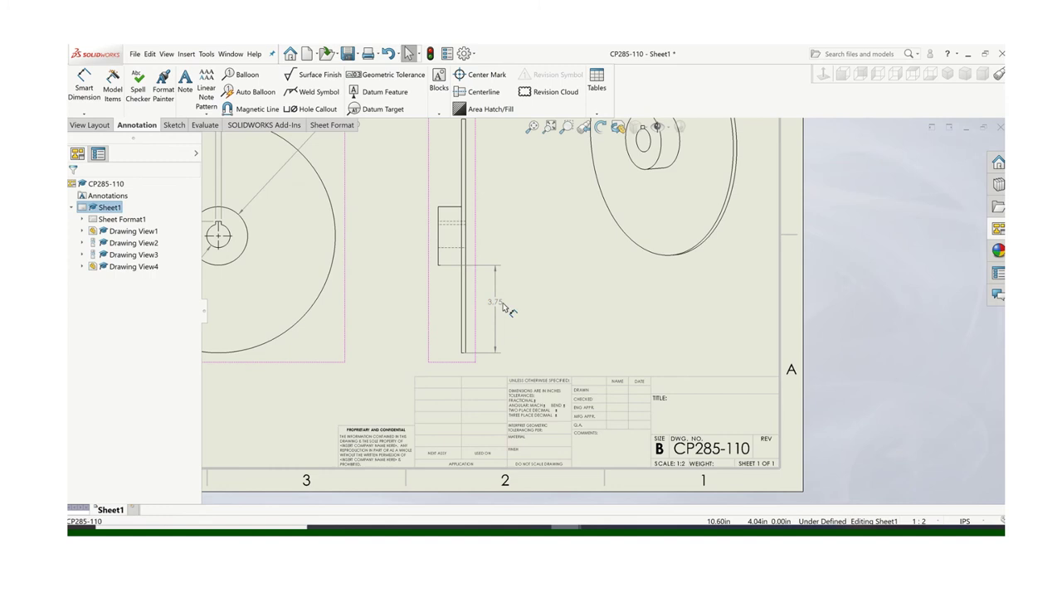
pyautogui.click(512, 307)
# Delete the stray 3.75 dimension from the side view.
pyautogui.press('Delete')
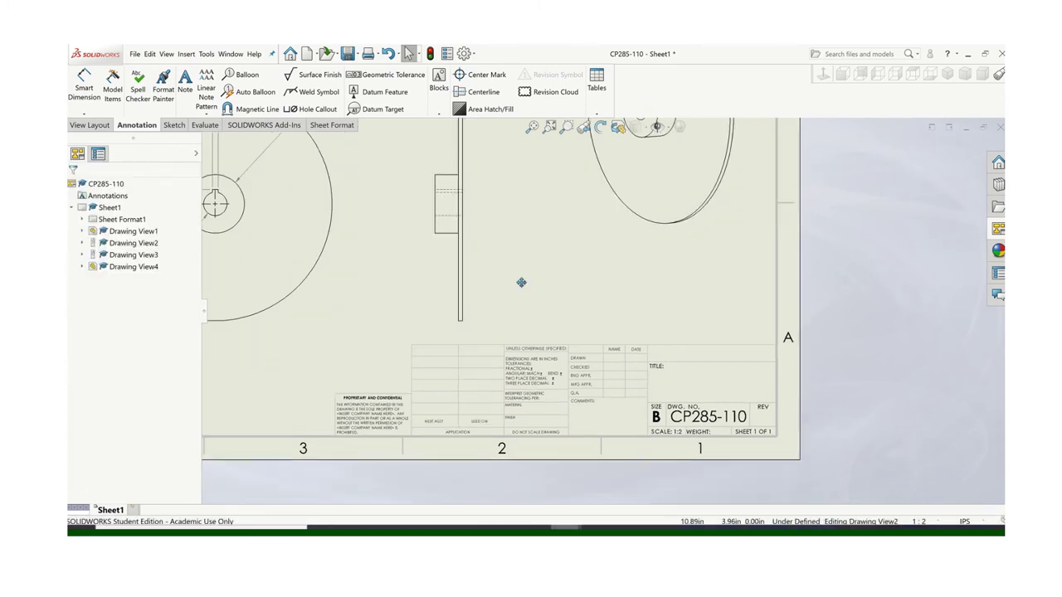
pyautogui.scroll(2, 433, 375)
pyautogui.scroll(3, 433, 375)
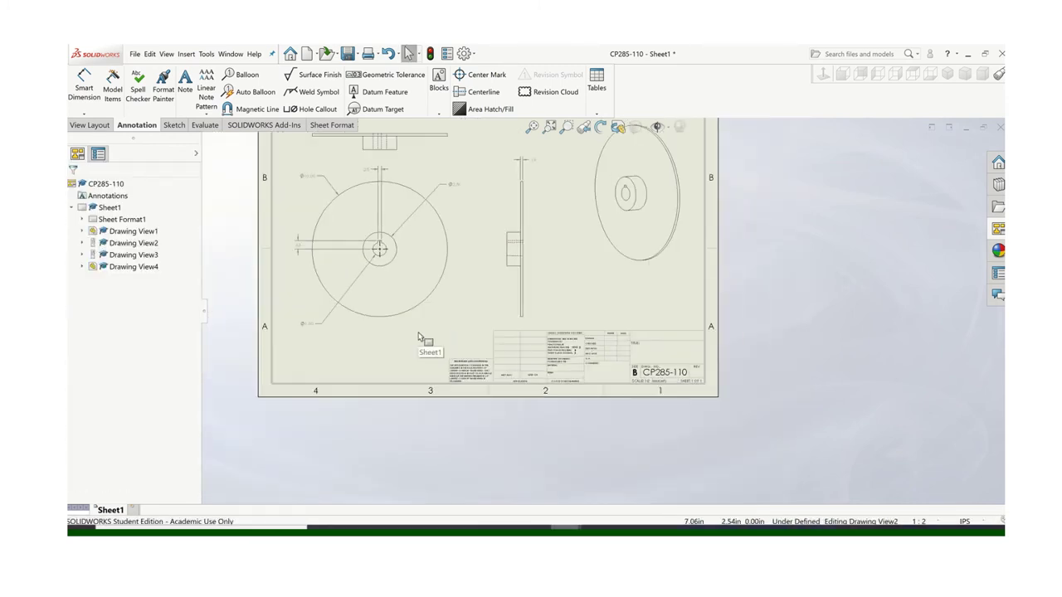
pyautogui.scroll(-4, 406, 395)
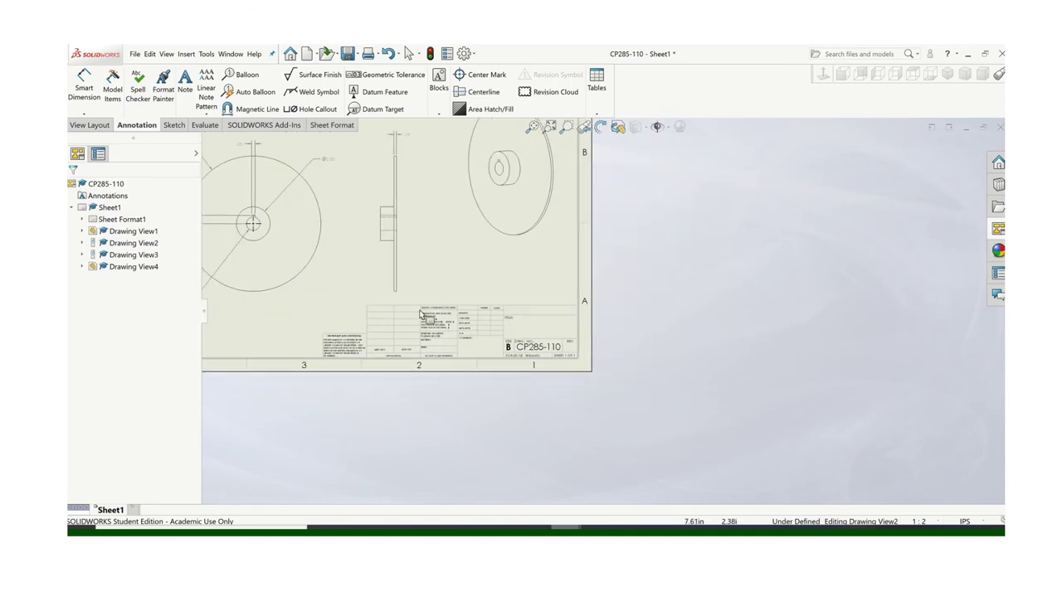
# Add a 1.00 hub-length dimension below the side view and zoom out to the full sheet.
pyautogui.click(83, 83)
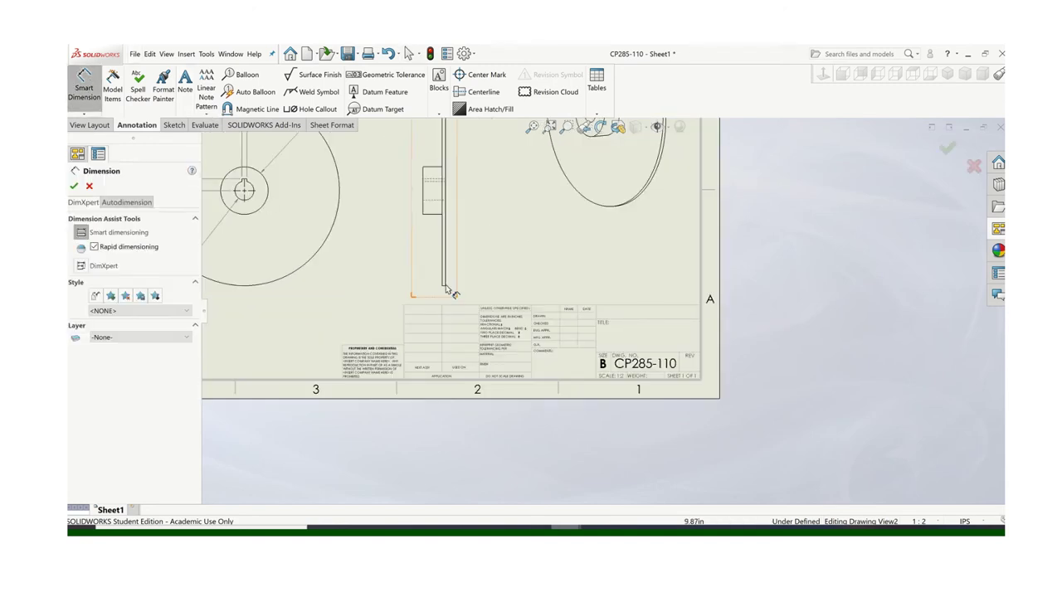
pyautogui.scroll(-2, 431, 224)
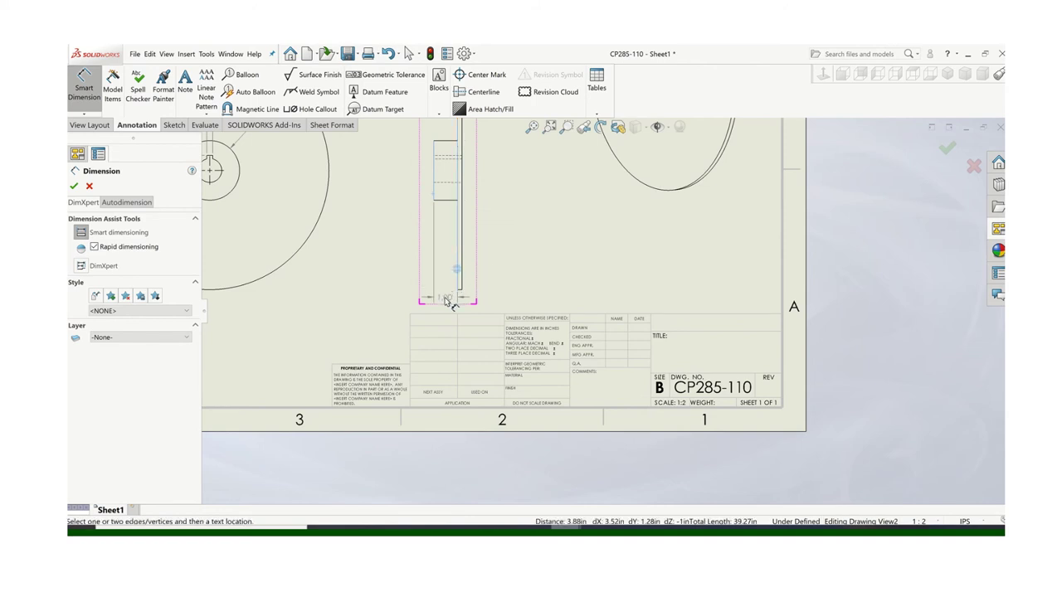
pyautogui.click(444, 275)
pyautogui.click(449, 304)
pyautogui.press('Escape')
pyautogui.scroll(2, 348, 277)
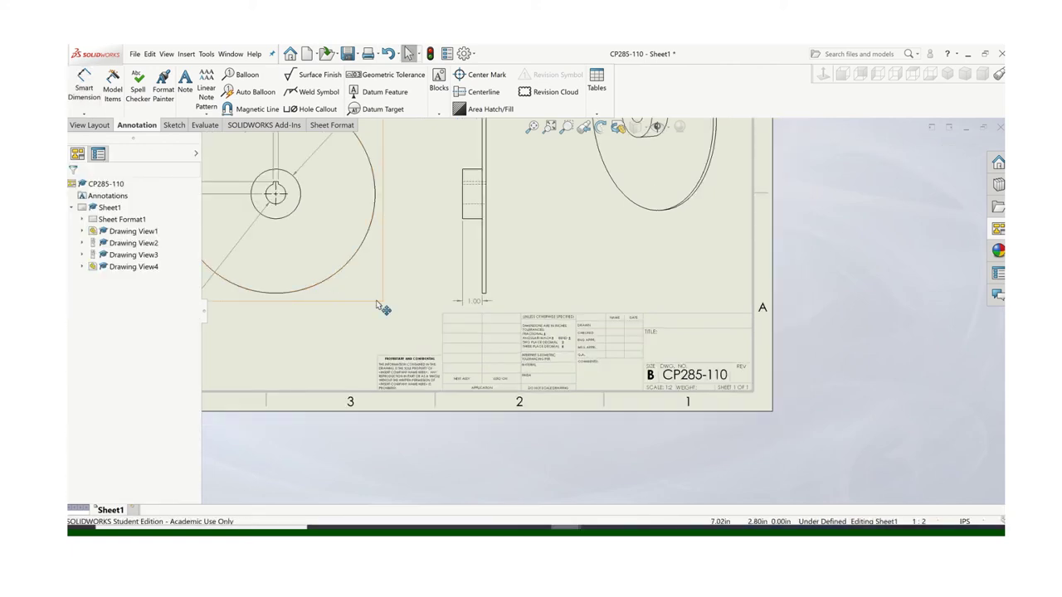
pyautogui.scroll(3, 381, 312)
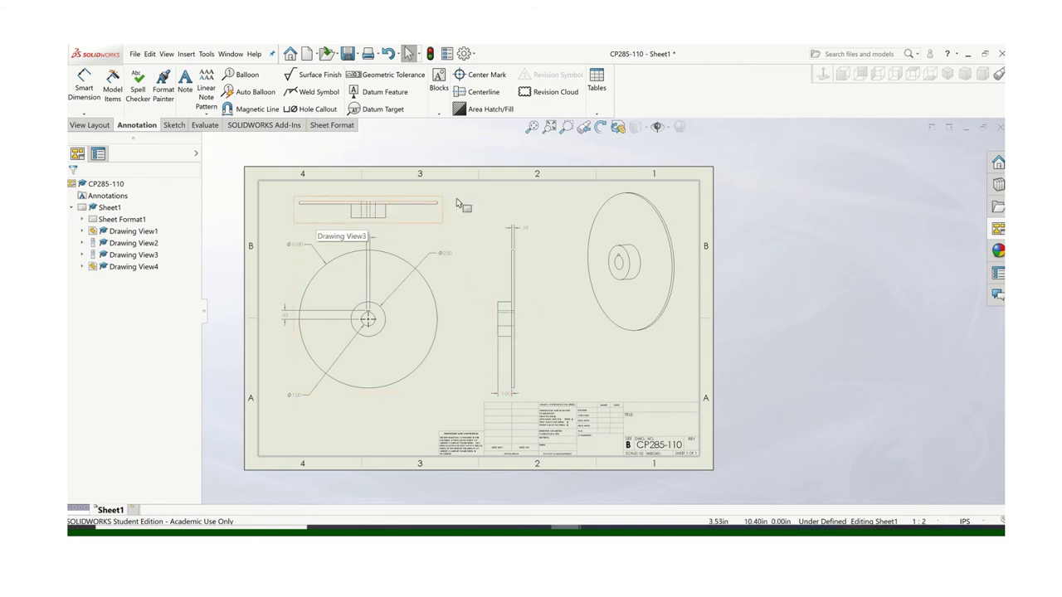
# Delete the top projected view, Drawing View3.
pyautogui.click(422, 226)
pyautogui.press('Delete')
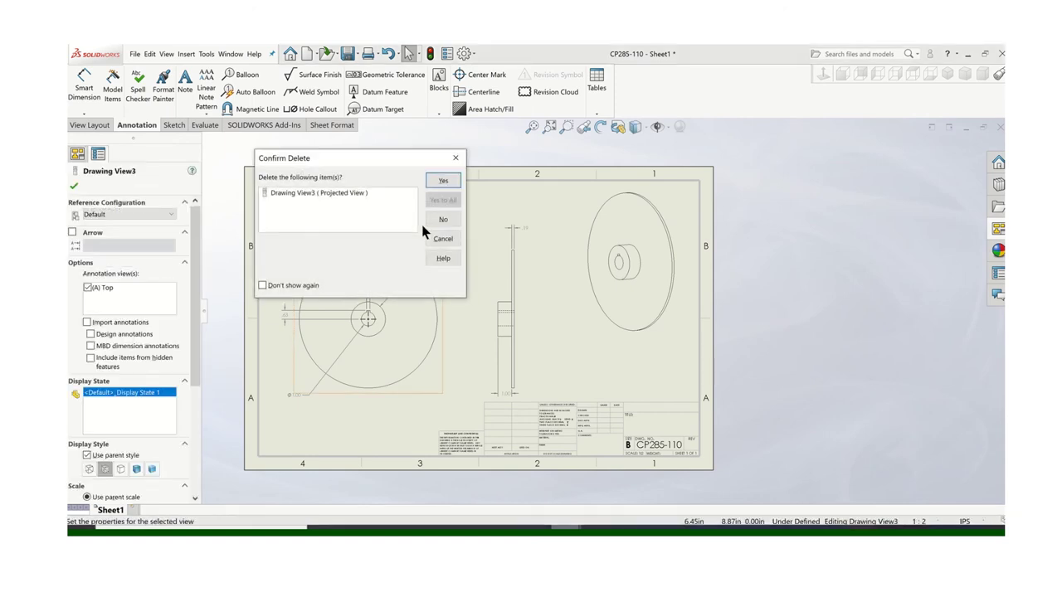
pyautogui.click(442, 182)
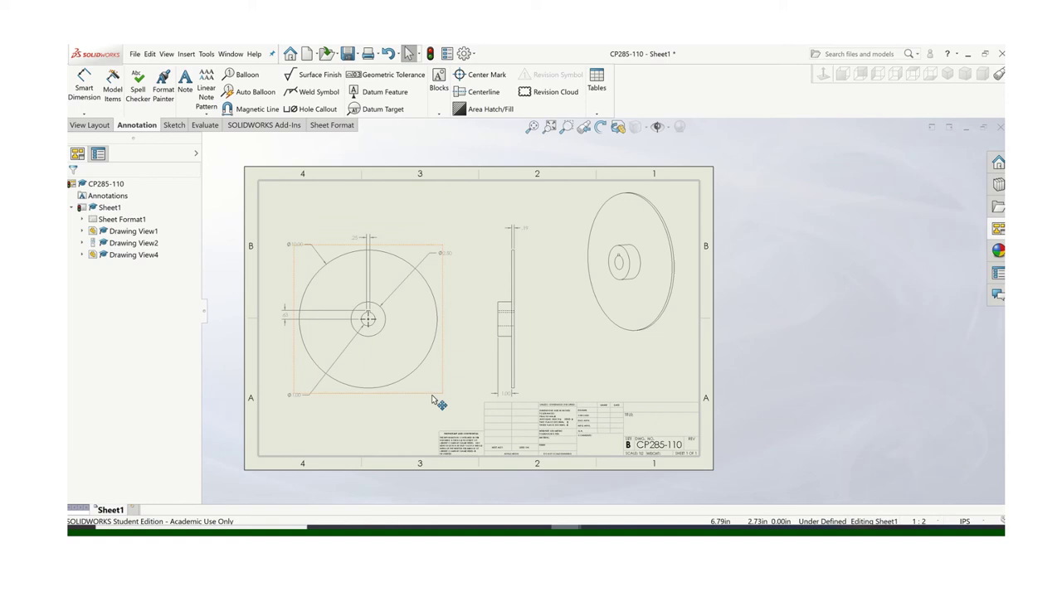
# Move the front view, Drawing View1, slightly higher on the sheet.
pyautogui.moveTo(431, 397); pyautogui.dragTo(437, 376)
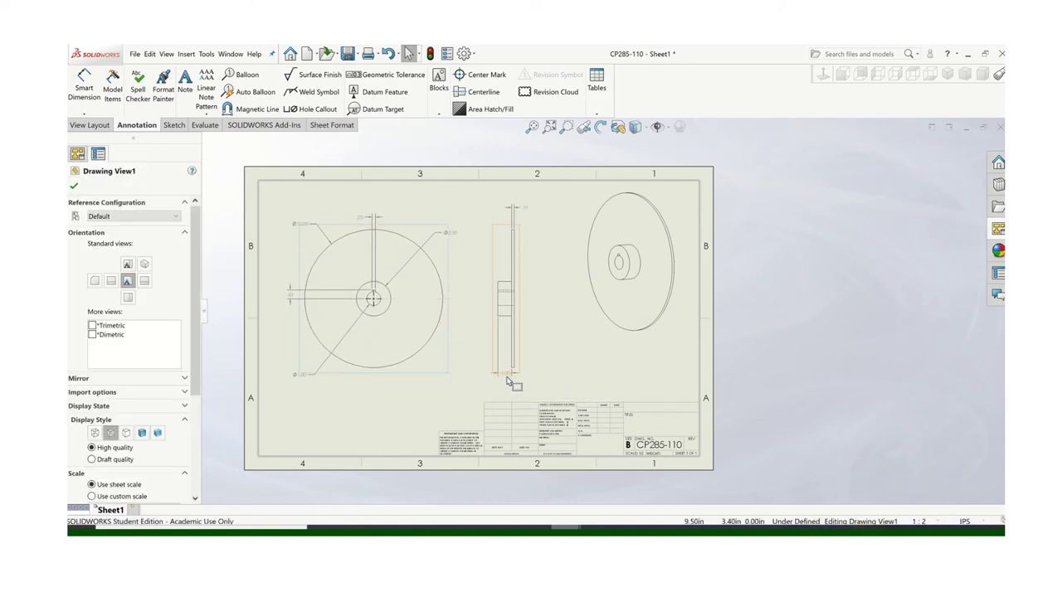
pyautogui.click(73, 189)
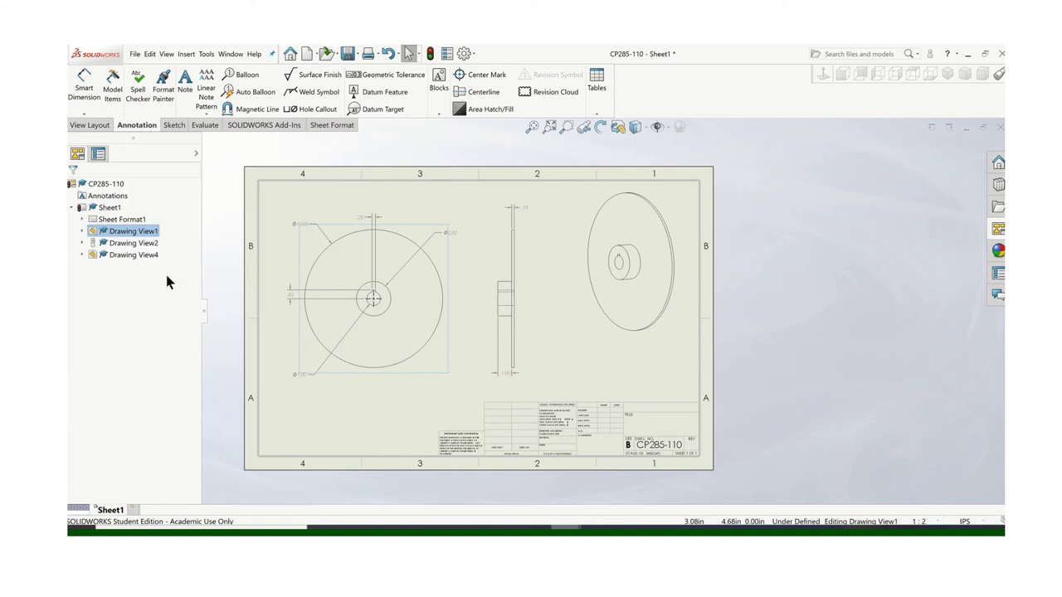
pyautogui.click(477, 353)
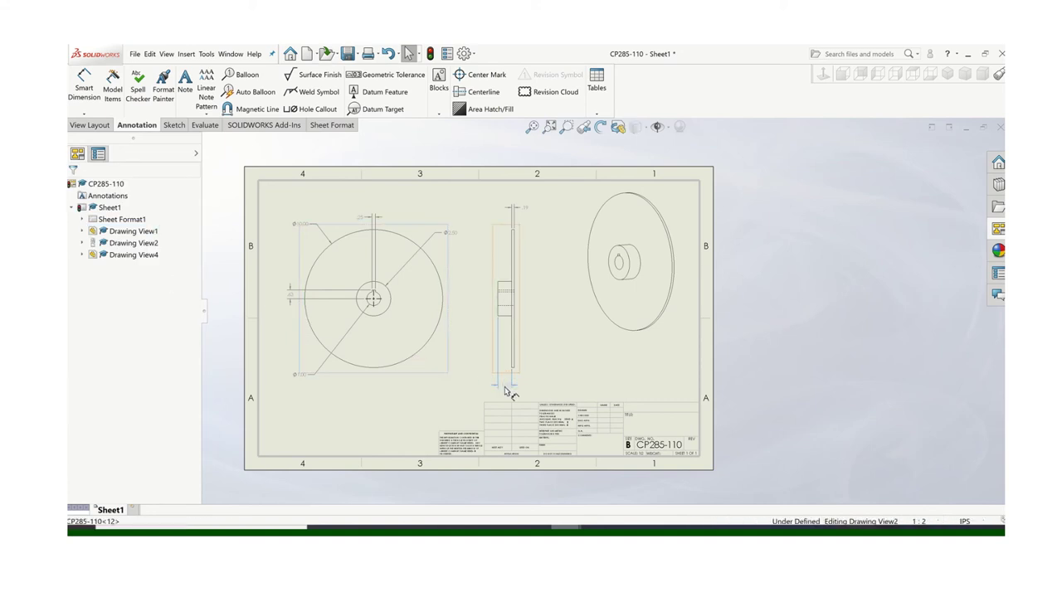
pyautogui.click(505, 387)
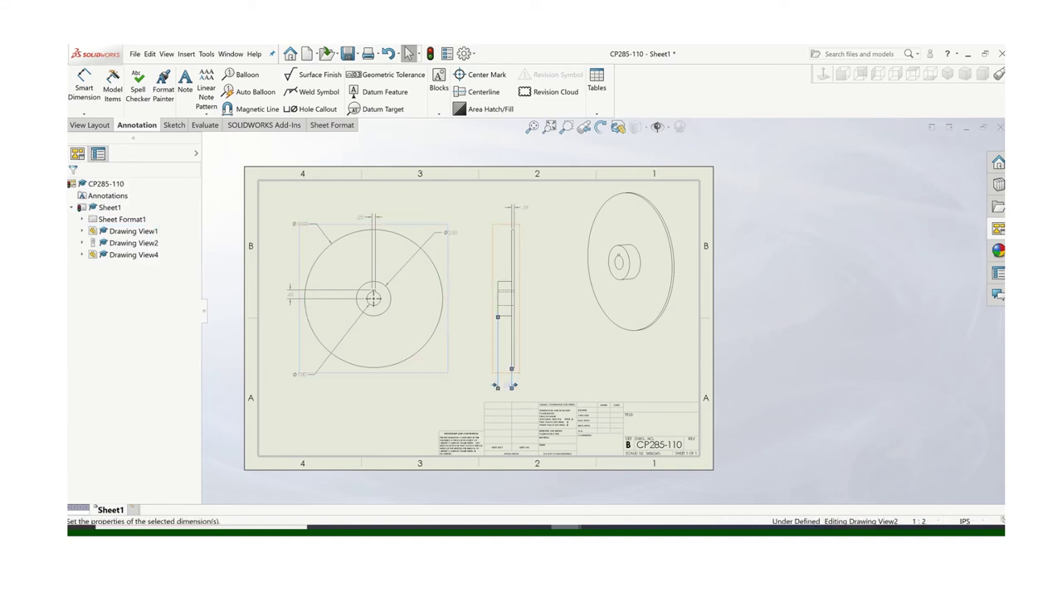
# Add a centerline between the two hub edges in the side view, Drawing View2.
pyautogui.click(549, 320)
pyautogui.scroll(-4, 535, 302)
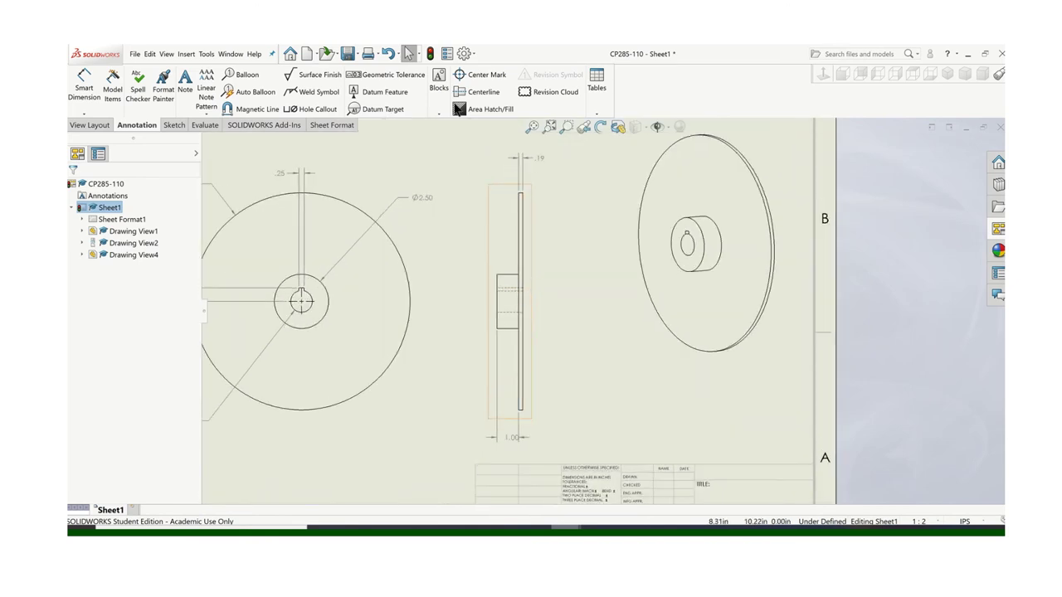
pyautogui.click(479, 92)
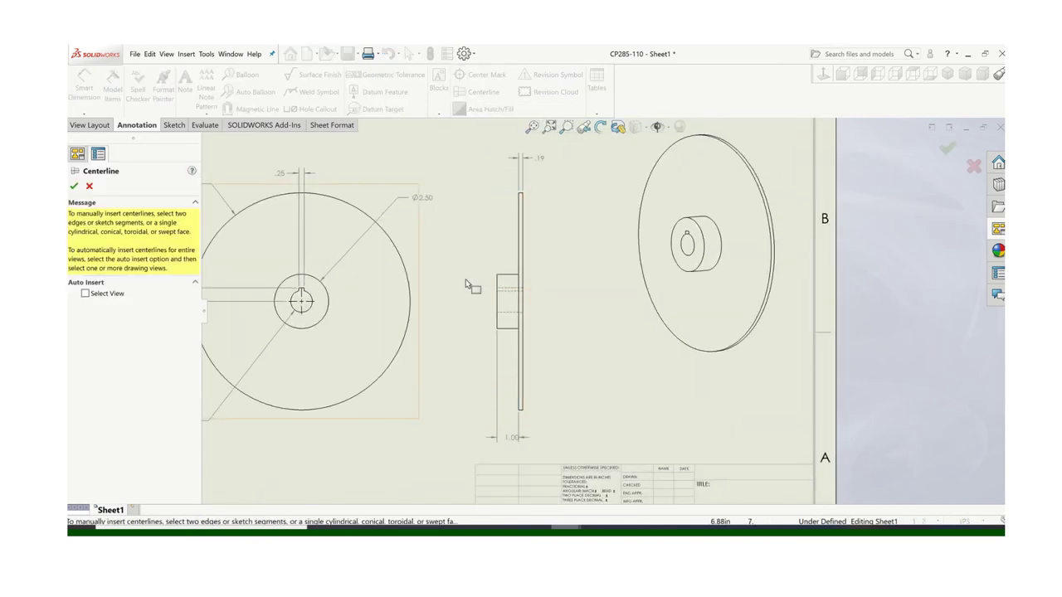
pyautogui.click(507, 297)
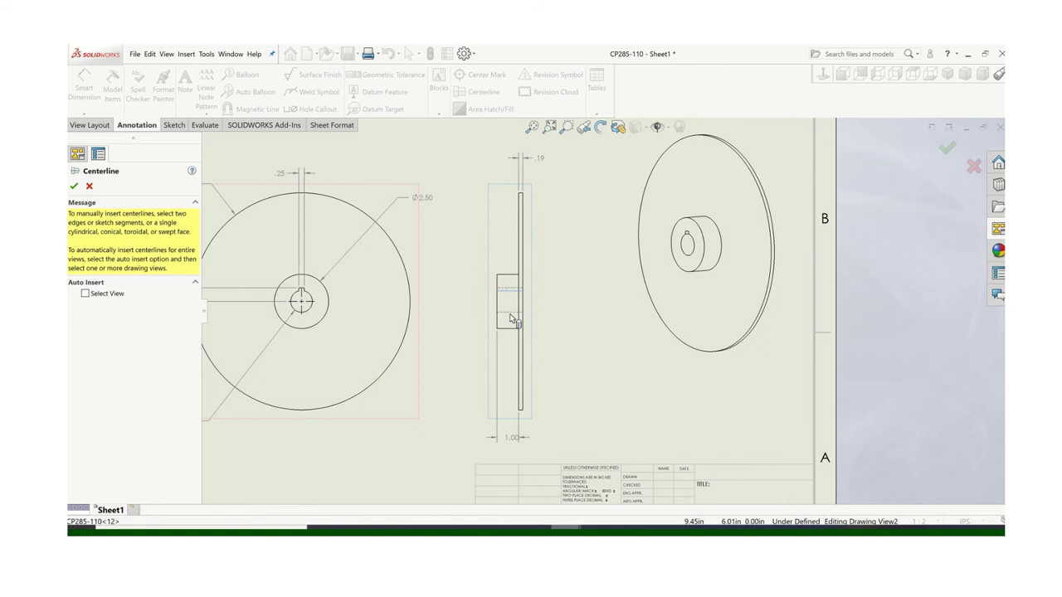
pyautogui.click(511, 318)
pyautogui.click(73, 186)
pyautogui.press('f')
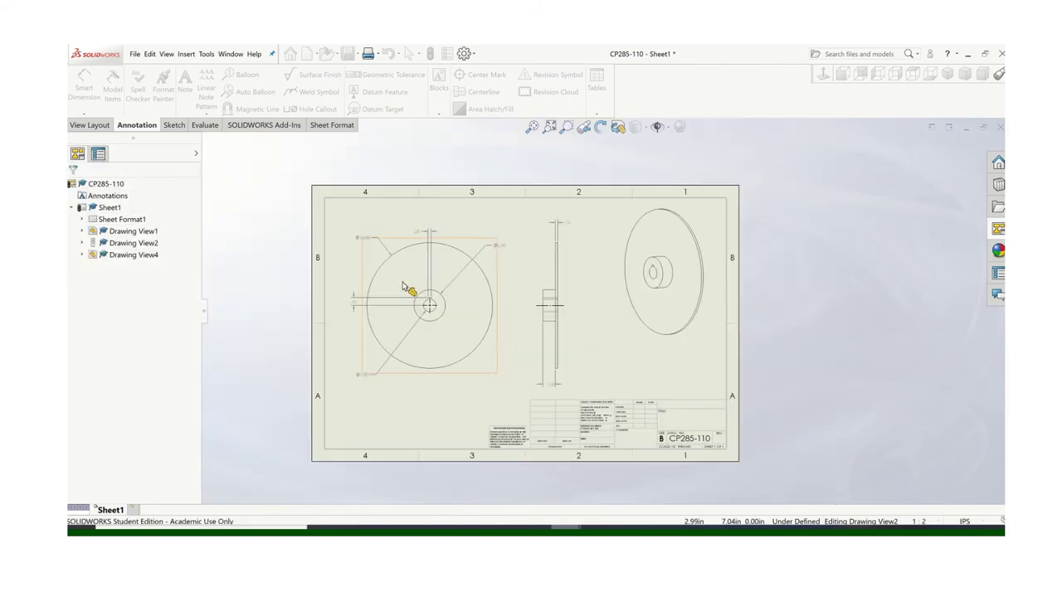
pyautogui.moveTo(734, 457); pyautogui.dragTo(562, 371, button='middle')
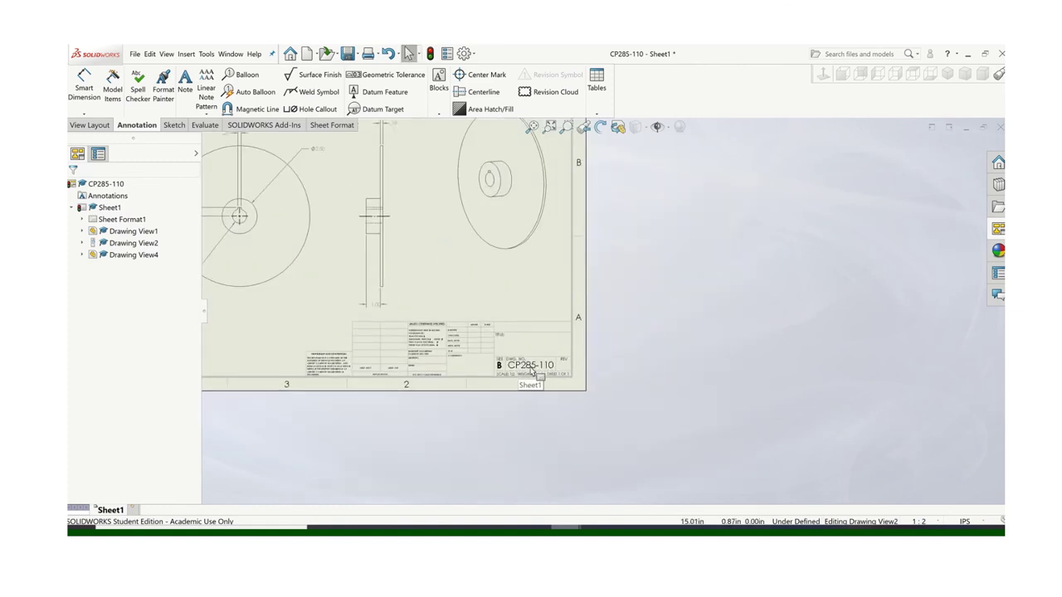
# Add a note in the title block's TITLE cell reading BRAKE ROTOR, with the author's name beneath.
pyautogui.scroll(-3, 514, 369)
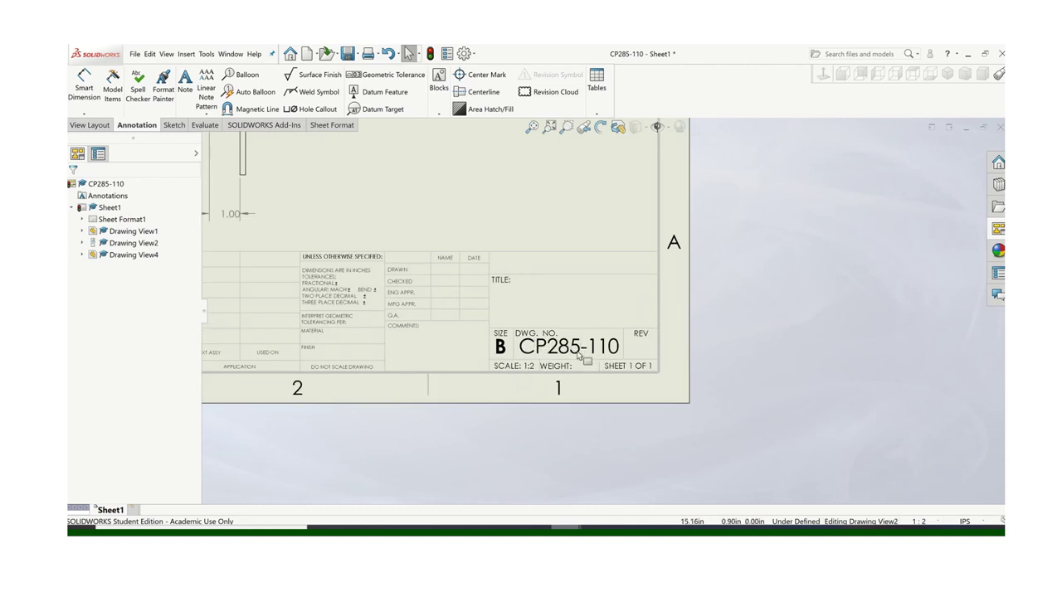
pyautogui.scroll(2, 550, 348)
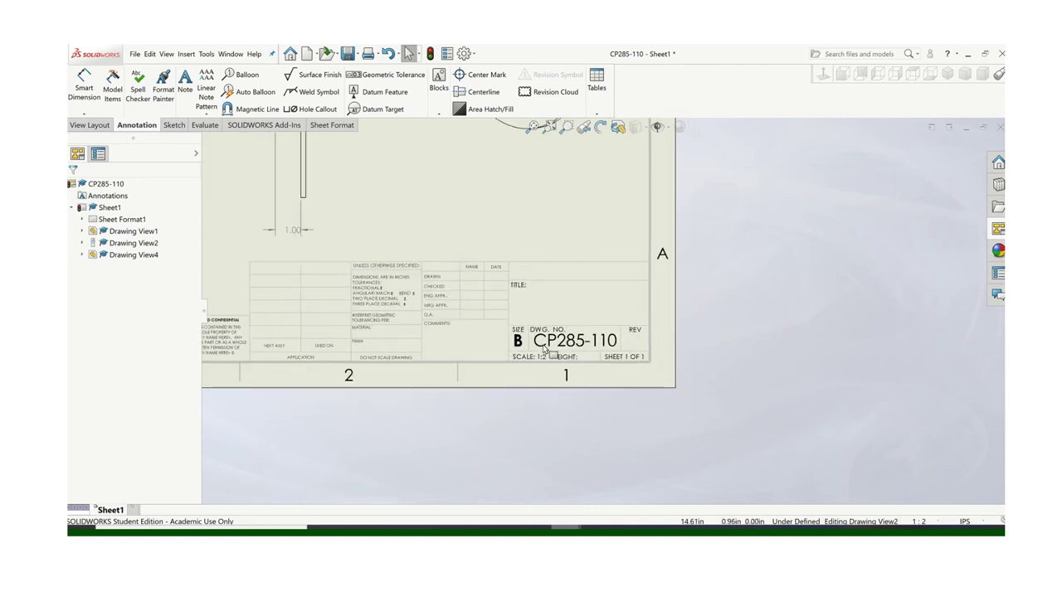
pyautogui.scroll(-1, 544, 315)
pyautogui.moveTo(548, 304); pyautogui.dragTo(496, 313, button='middle')
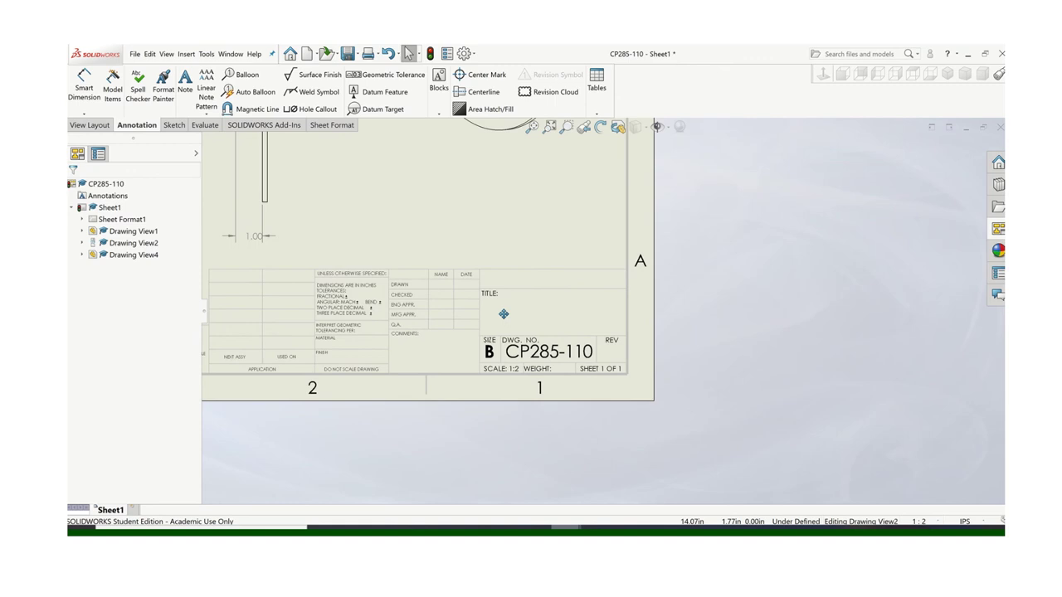
pyautogui.click(184, 83)
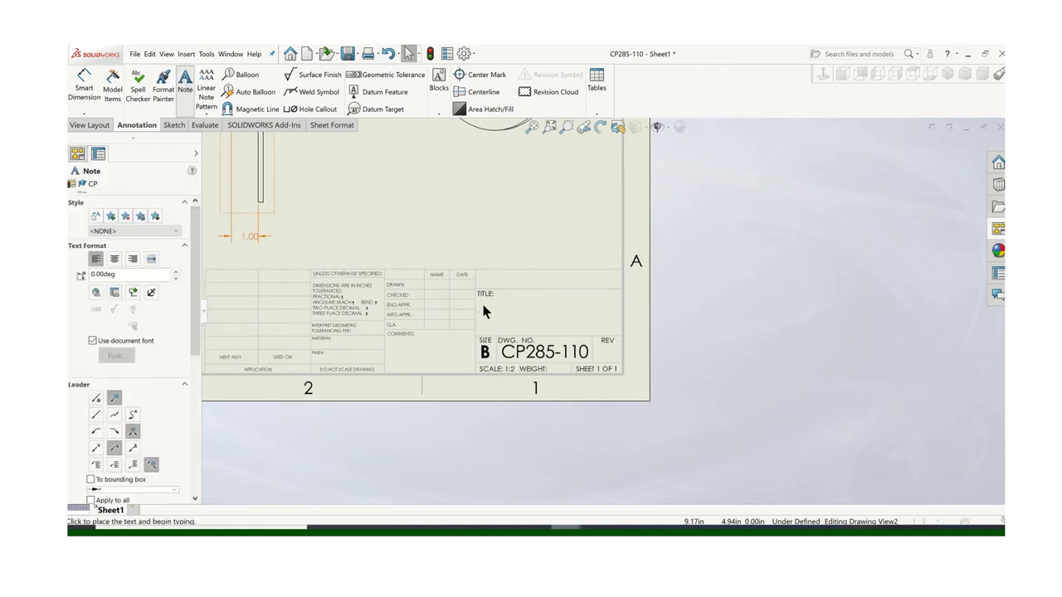
pyautogui.click(607, 334)
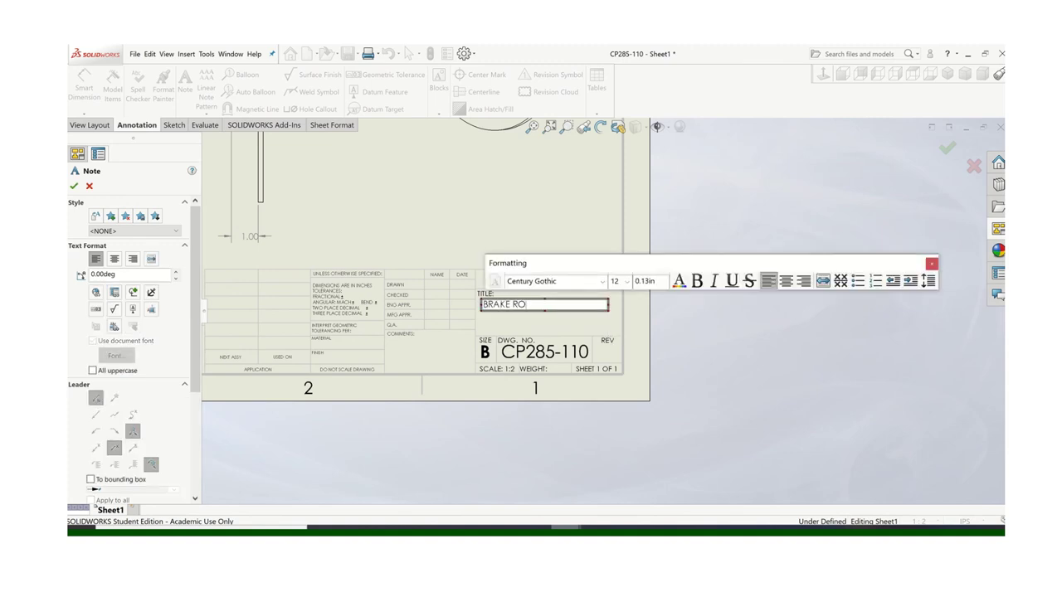
pyautogui.write('BRAKE ROTOR')
pyautogui.press('Return')
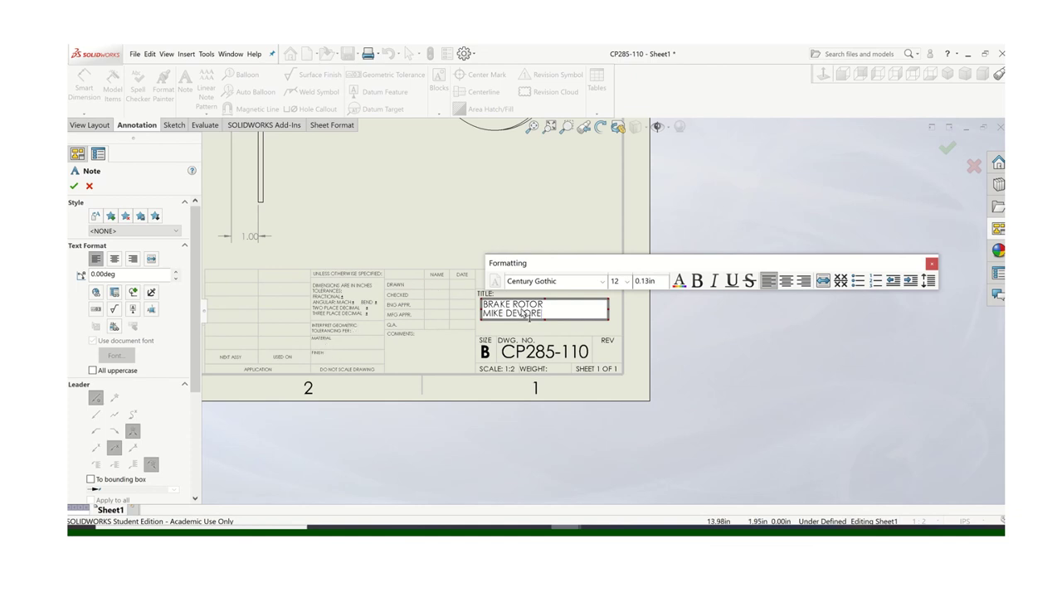
pyautogui.click(931, 264)
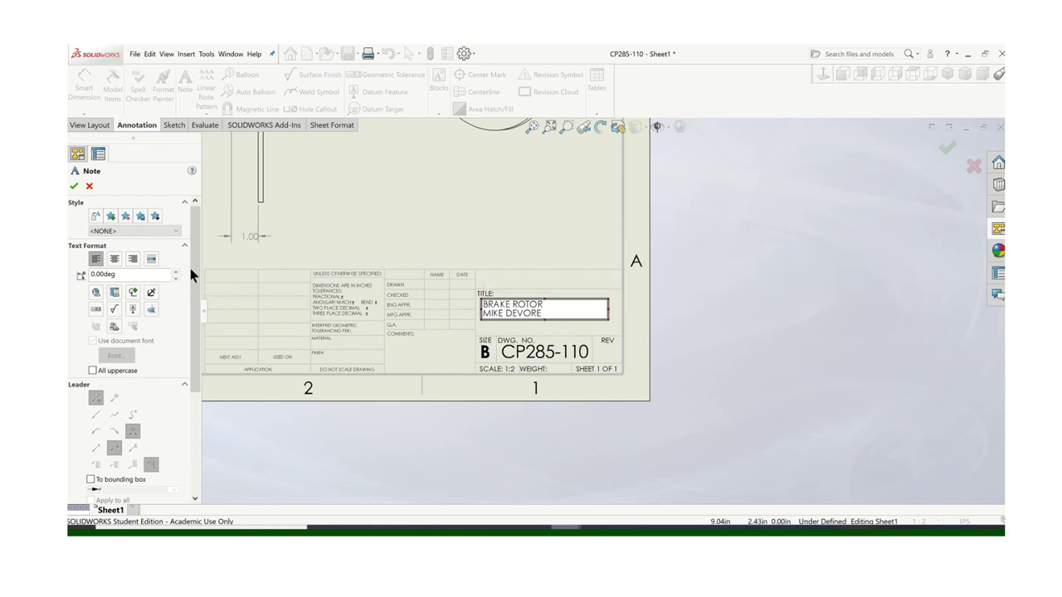
pyautogui.click(81, 188)
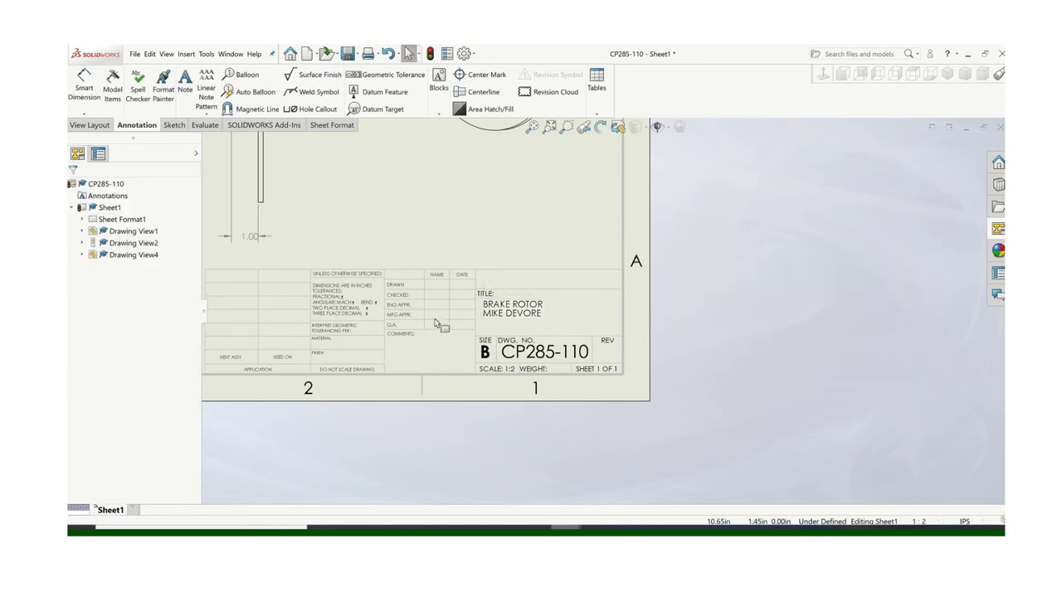
pyautogui.scroll(3, 423, 290)
pyautogui.scroll(3, 523, 336)
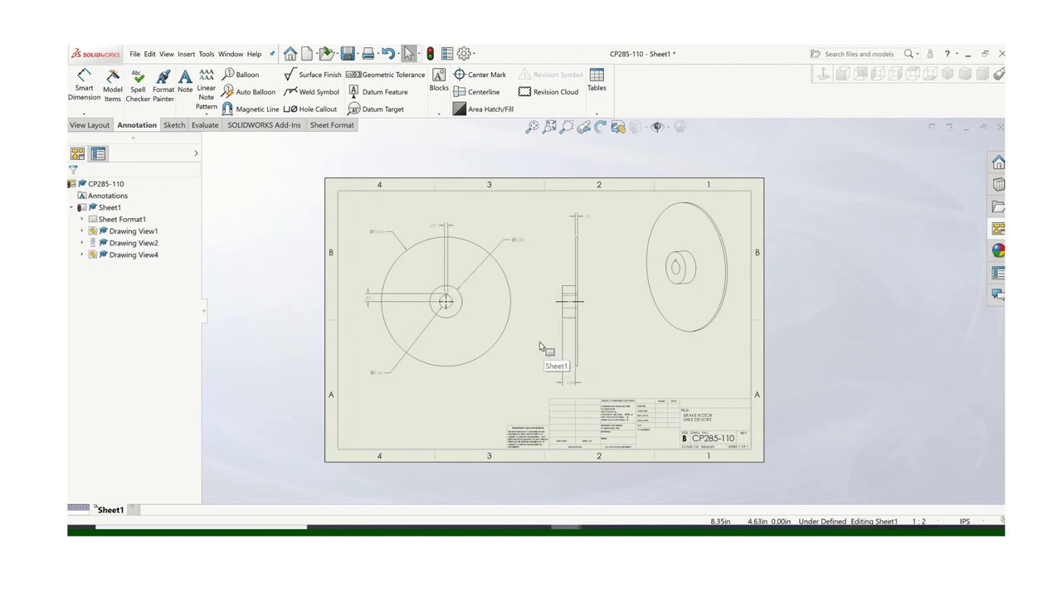
# Save the drawing as CP285-110.
pyautogui.click(134, 55)
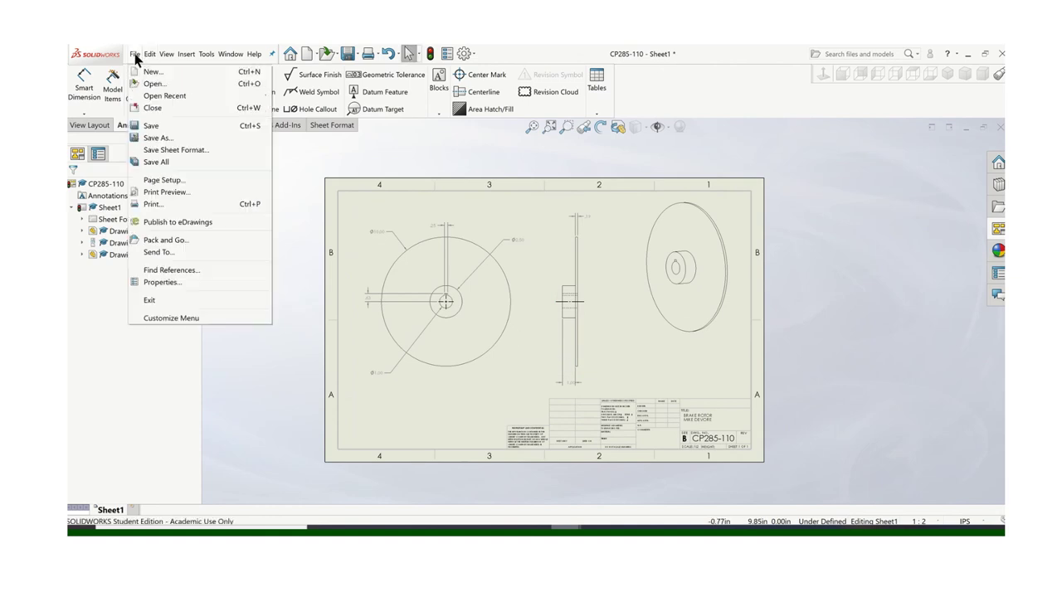
pyautogui.click(165, 139)
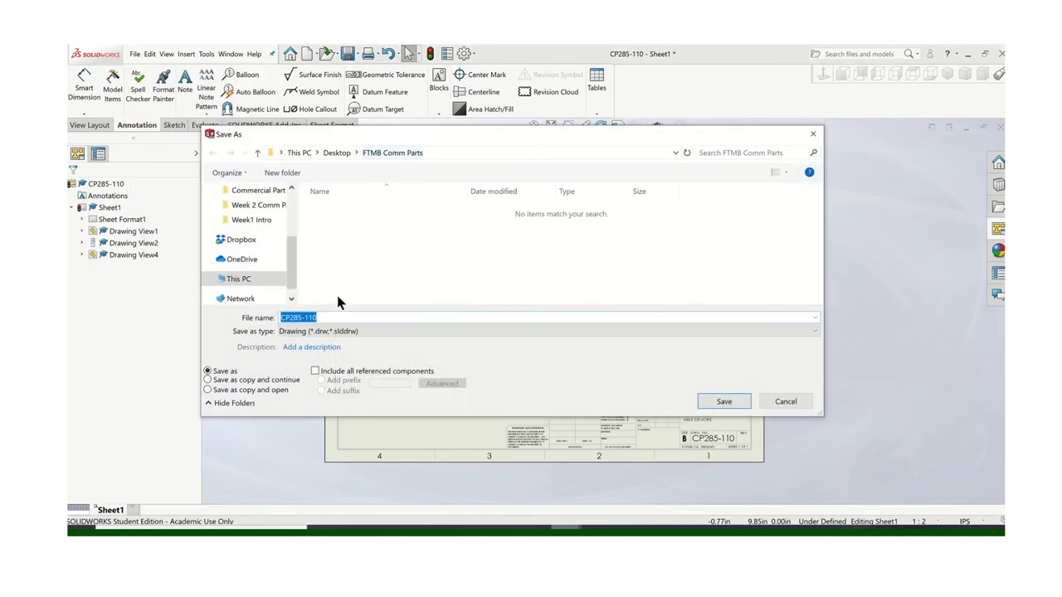
pyautogui.click(723, 400)
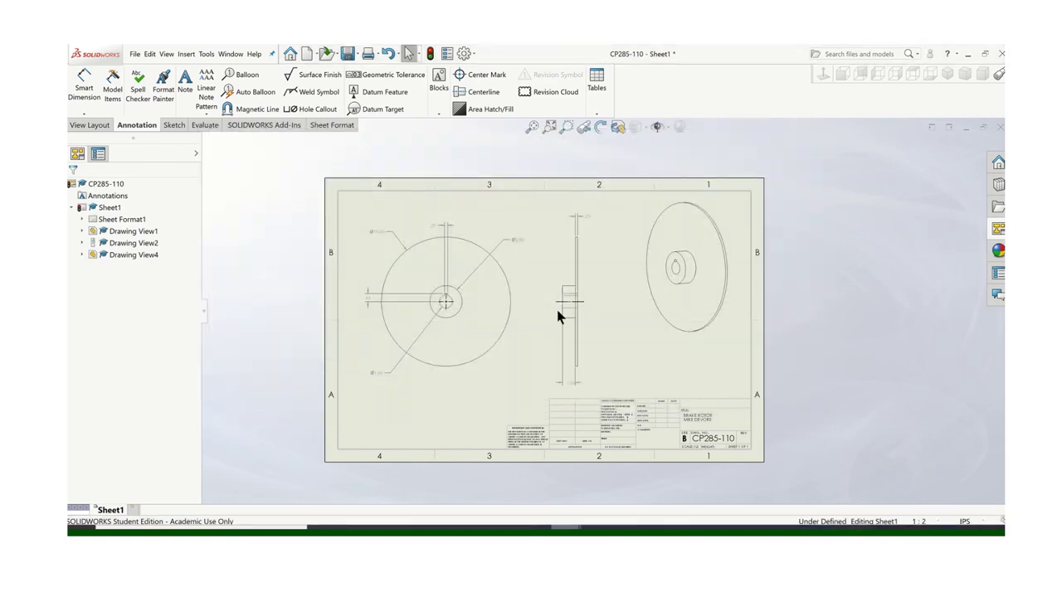
# Export an Adobe PDF copy named with the author's surname before CP285-110.
pyautogui.click(135, 55)
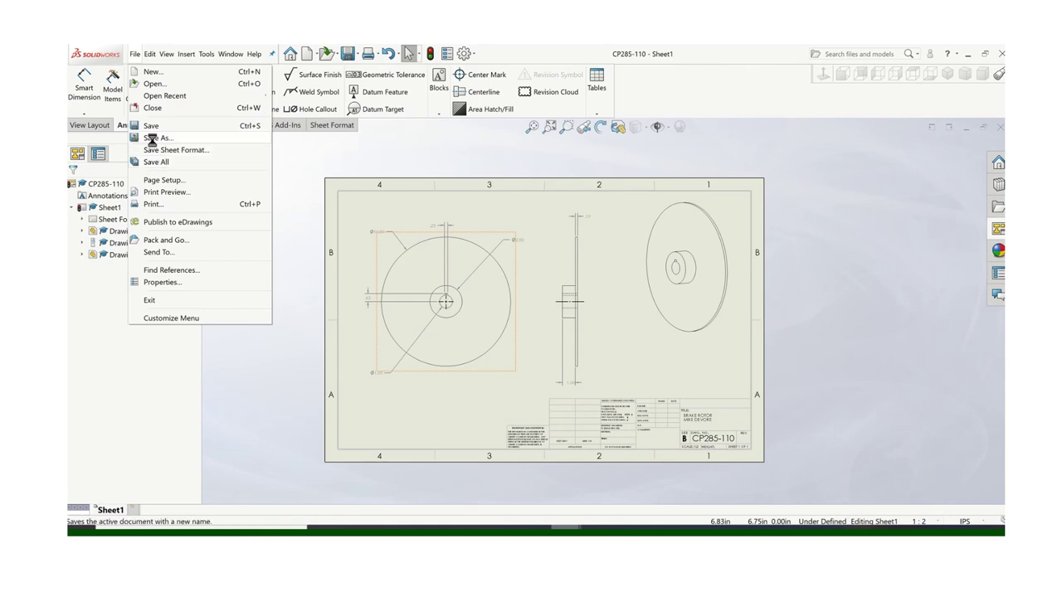
pyautogui.click(156, 138)
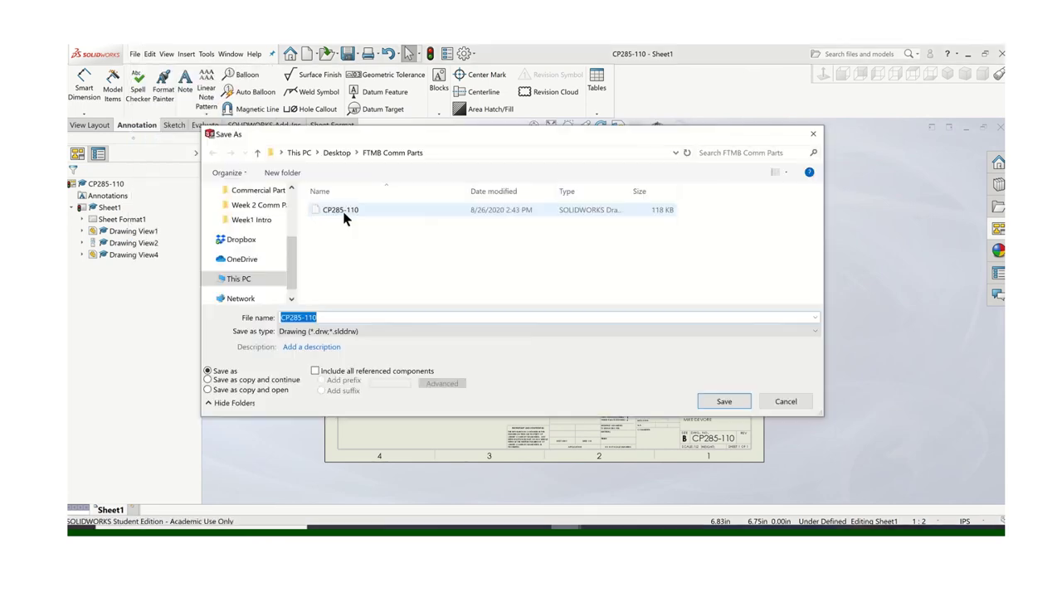
pyautogui.click(489, 332)
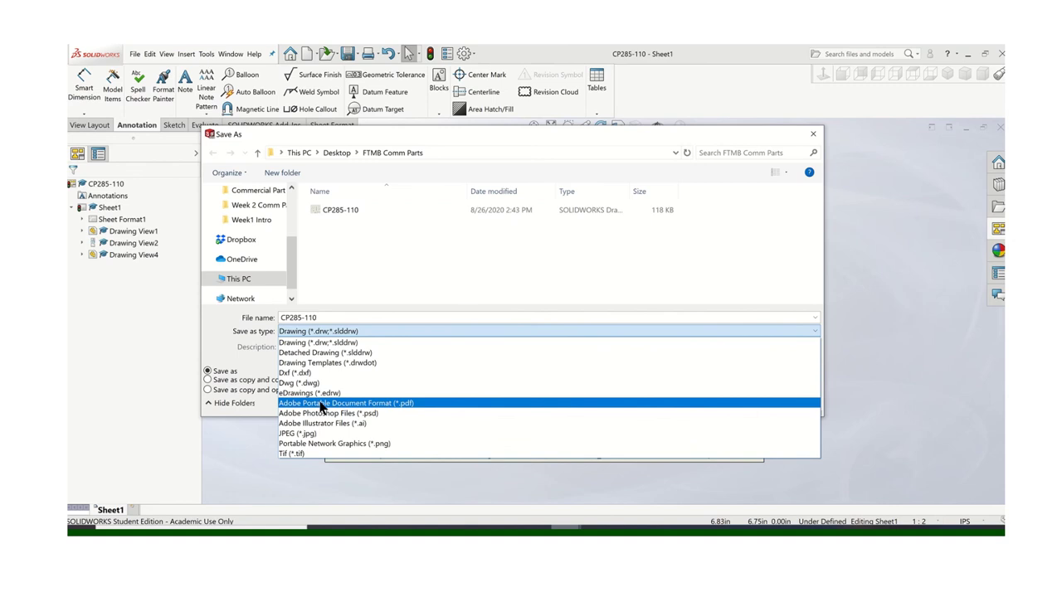
pyautogui.click(320, 404)
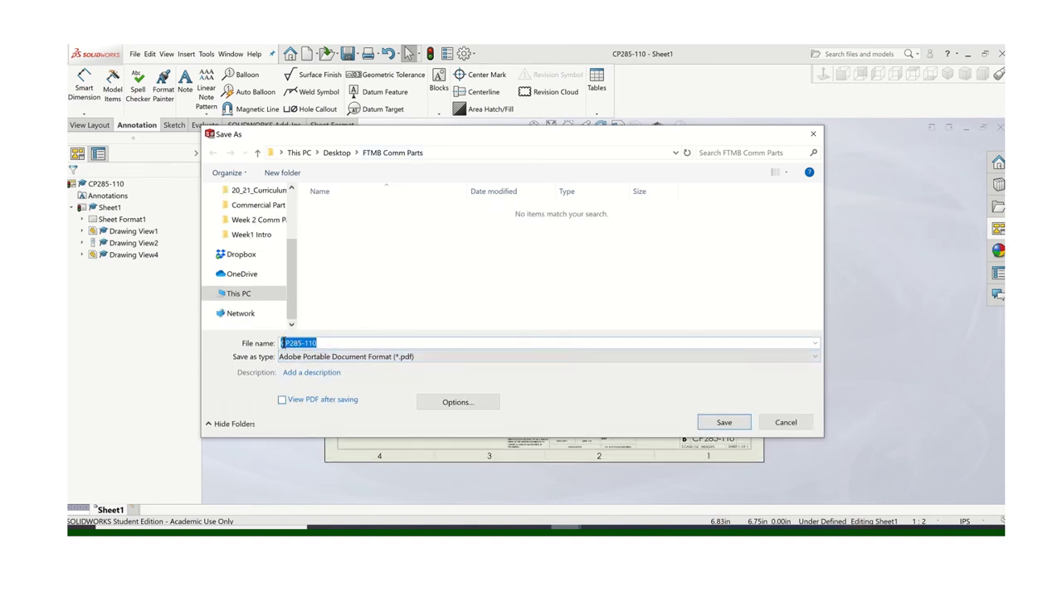
pyautogui.click(283, 344)
pyautogui.press('Down')
pyautogui.write('DeVore')
pyautogui.click(720, 423)
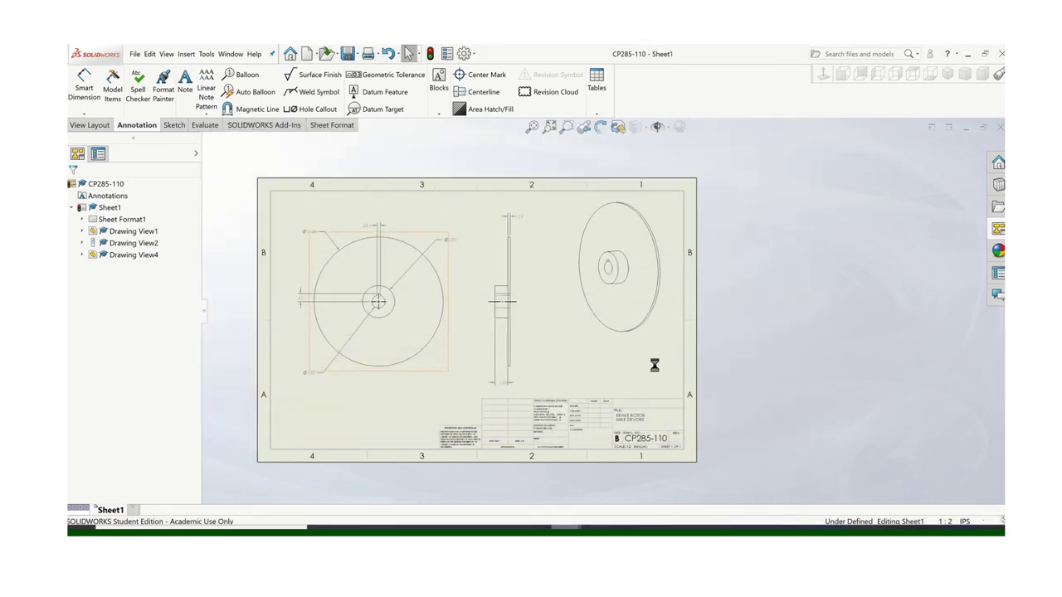